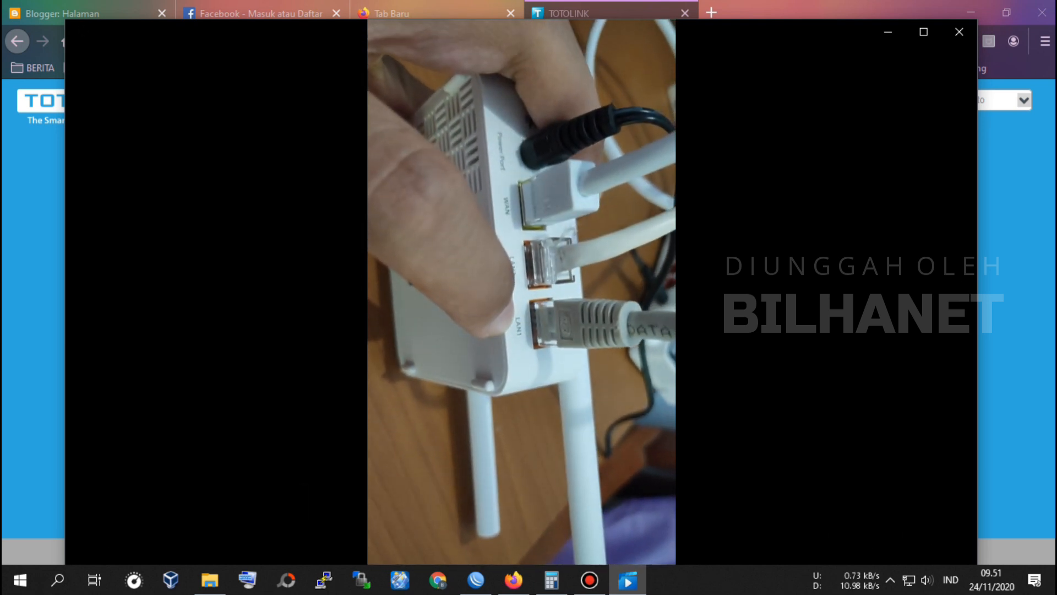
Step: Finish the router cabling clip in Movies & TV, then bring Firefox's TOTOLINK login page forward
{"action": "mouse_move", "coordinate": [448, 303]}
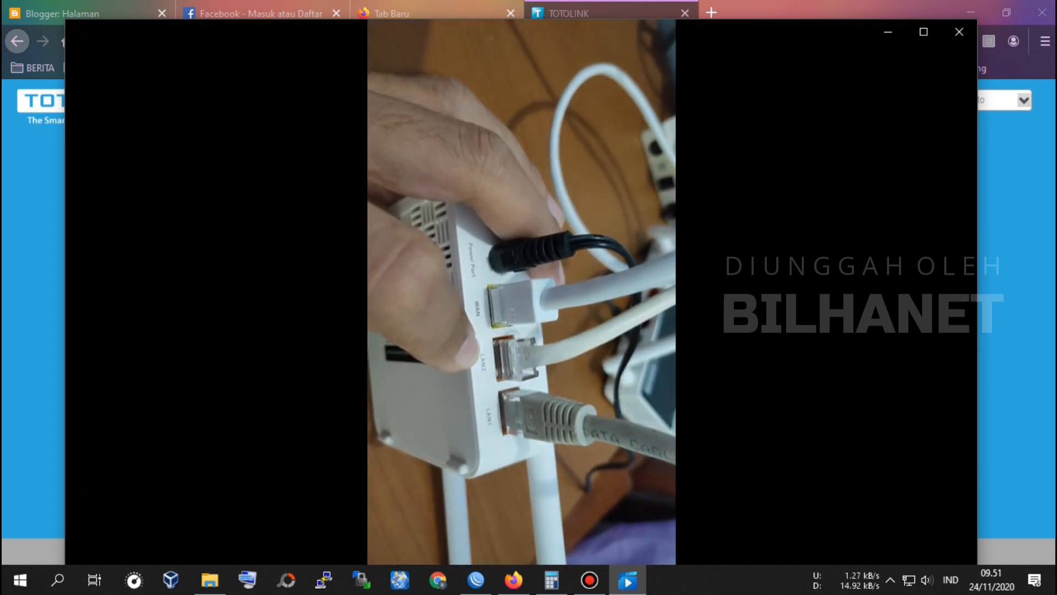
{"action": "mouse_move", "coordinate": [498, 360]}
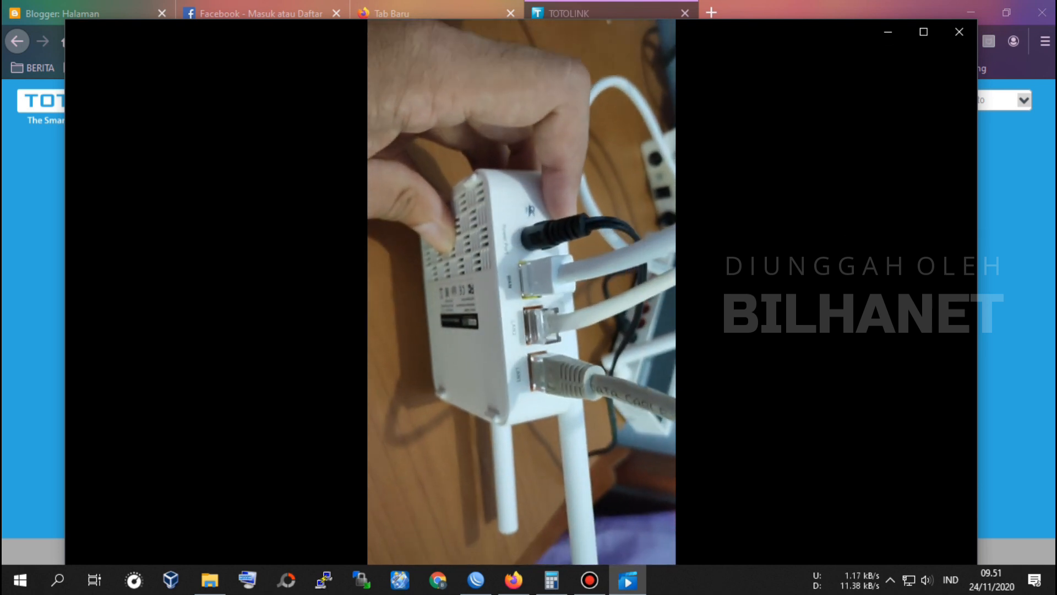
{"action": "mouse_move", "coordinate": [518, 383]}
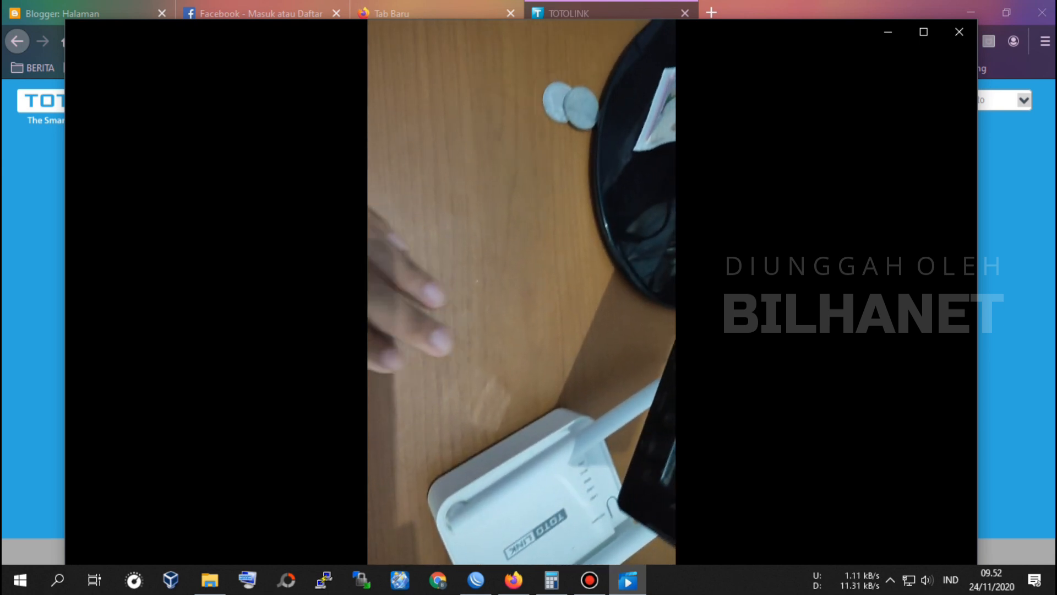
{"action": "mouse_move", "coordinate": [591, 288]}
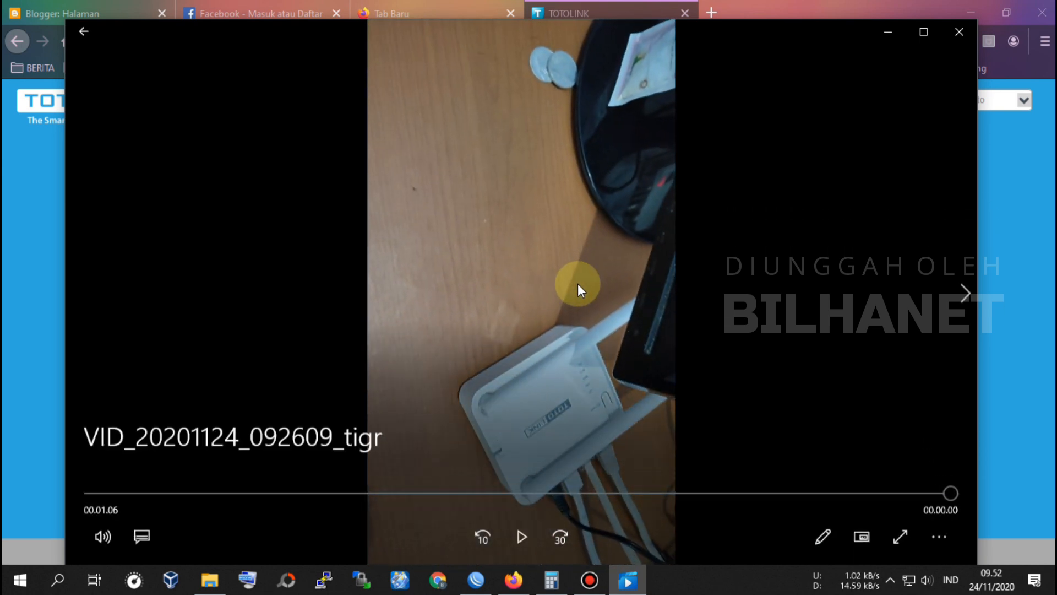
{"action": "left_click", "coordinate": [591, 11]}
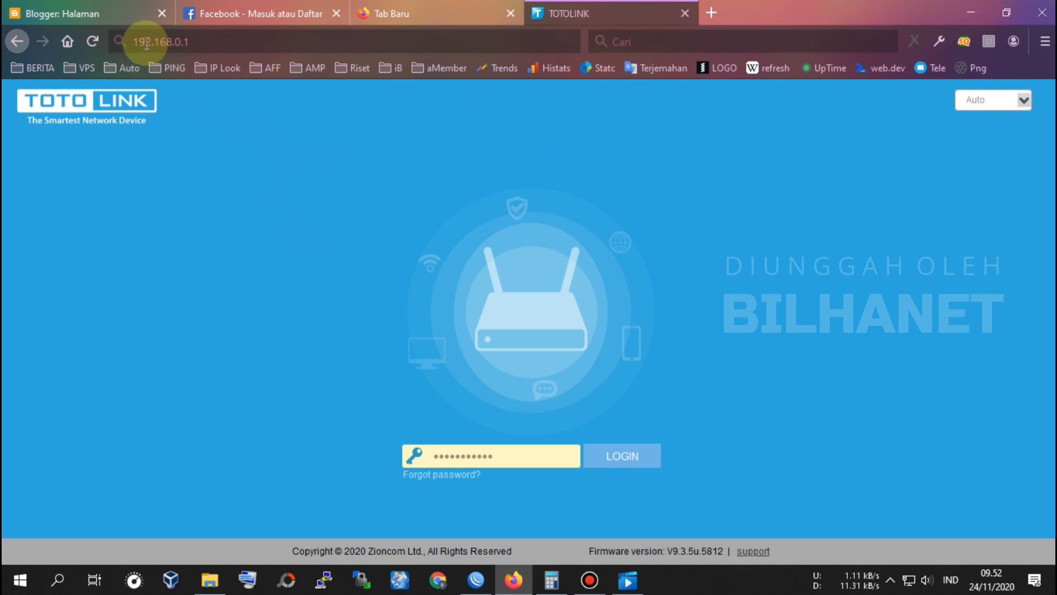
Step: Reload 192.168.0.1, log in with the admin password without updating it, and open Advanced
{"action": "left_click", "coordinate": [213, 44]}
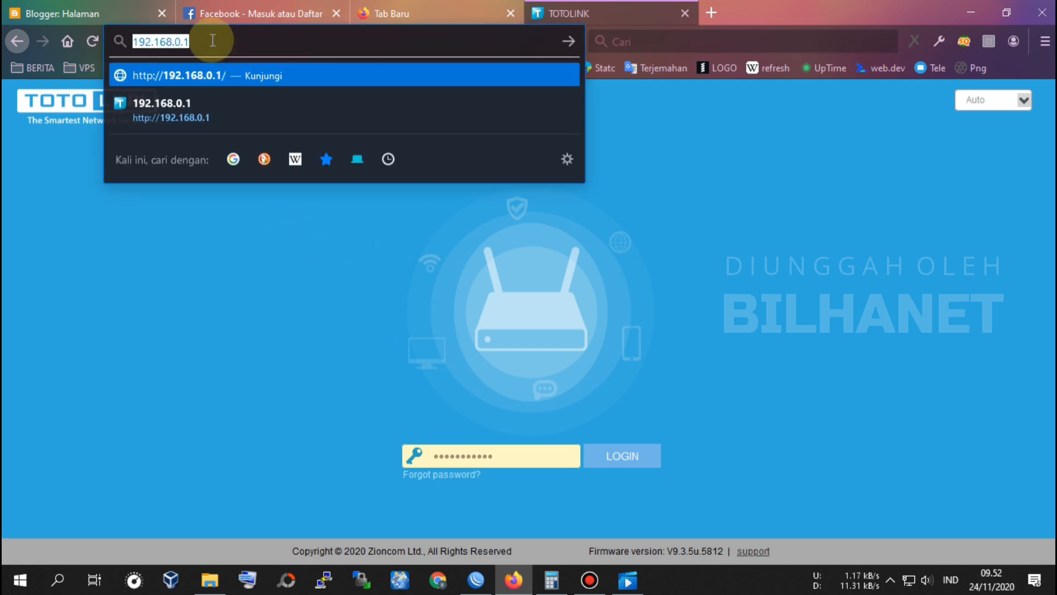
{"action": "left_click", "coordinate": [212, 40]}
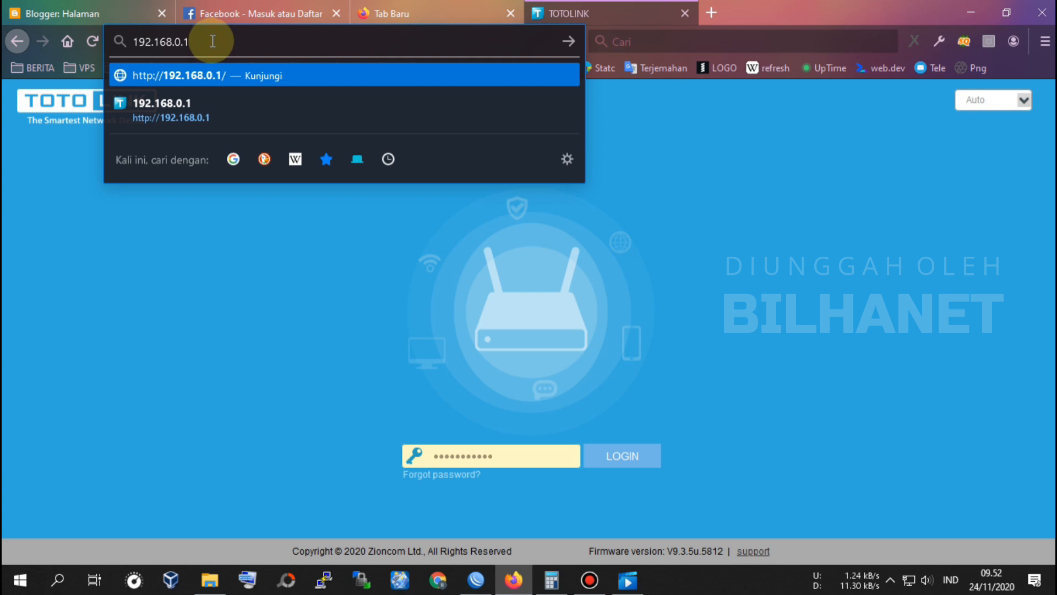
{"action": "left_click", "coordinate": [275, 74]}
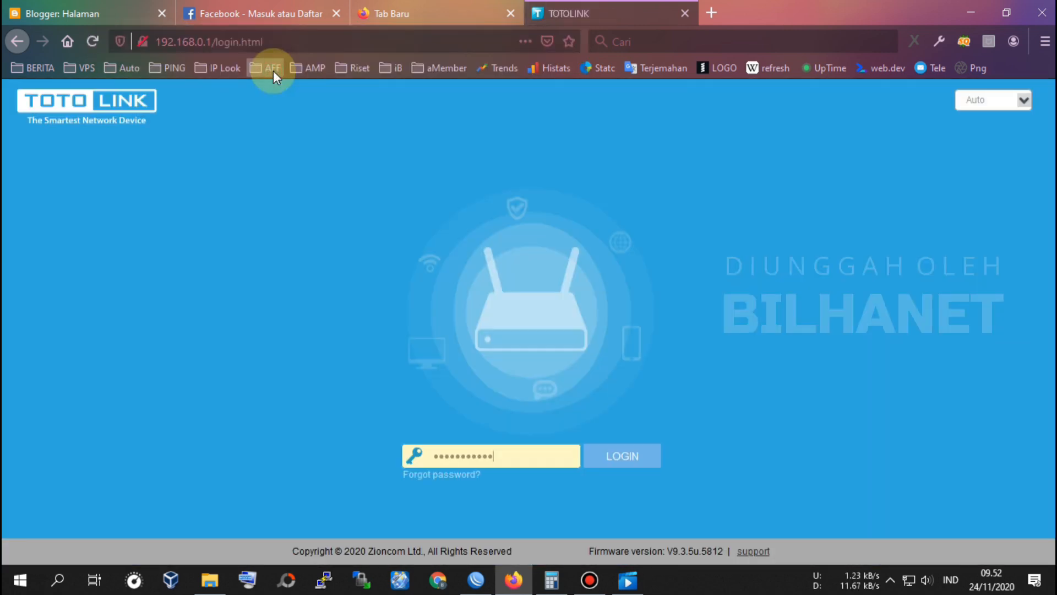
{"action": "left_click", "coordinate": [468, 453]}
{"action": "double_click", "coordinate": [516, 452]}
{"action": "type", "text": "•••"}
{"action": "left_click", "coordinate": [626, 457]}
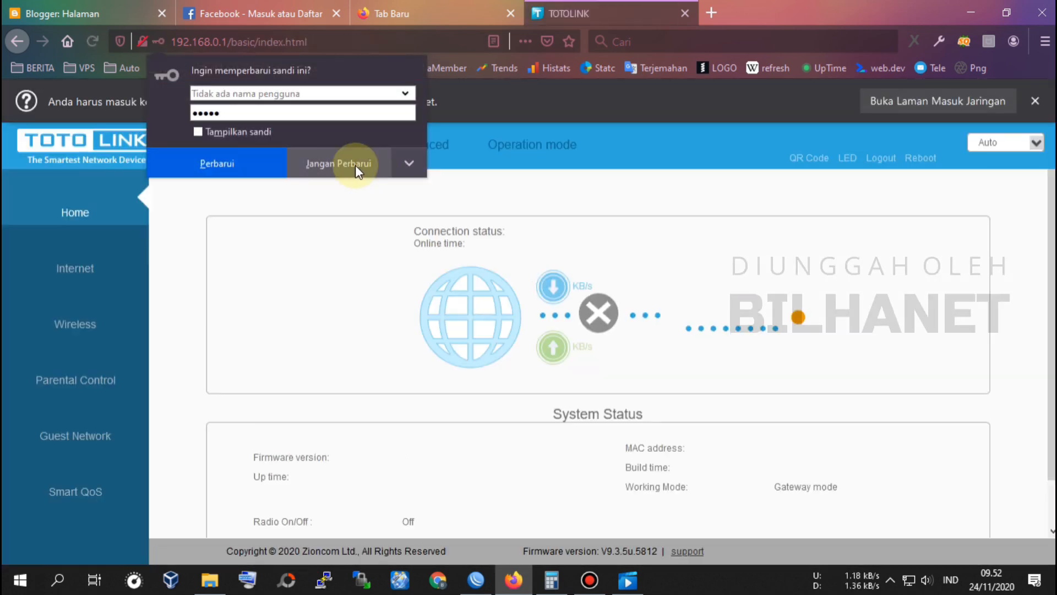
{"action": "left_click", "coordinate": [355, 164]}
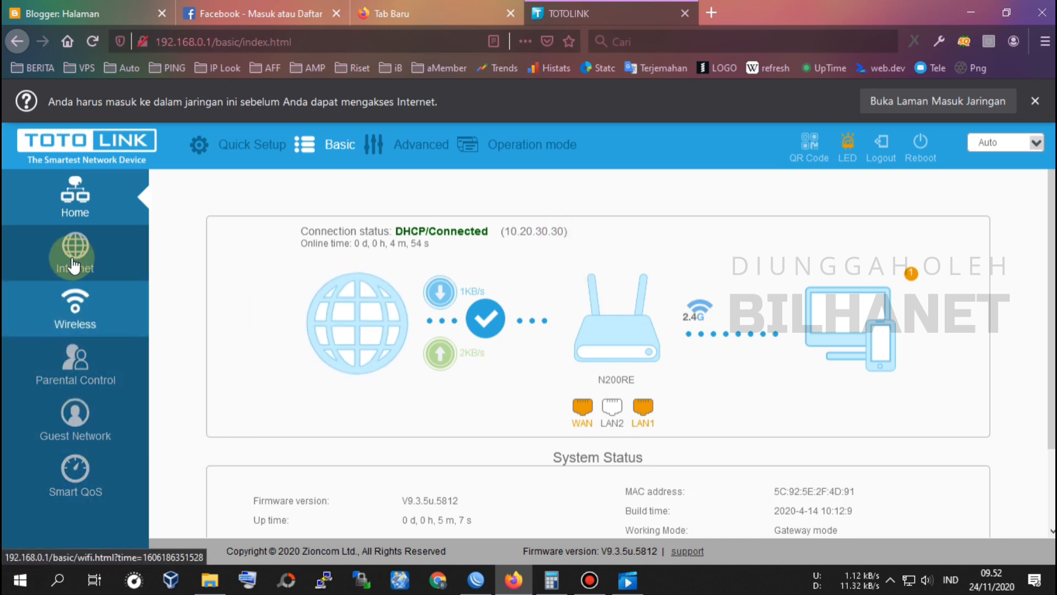
{"action": "left_click", "coordinate": [440, 147]}
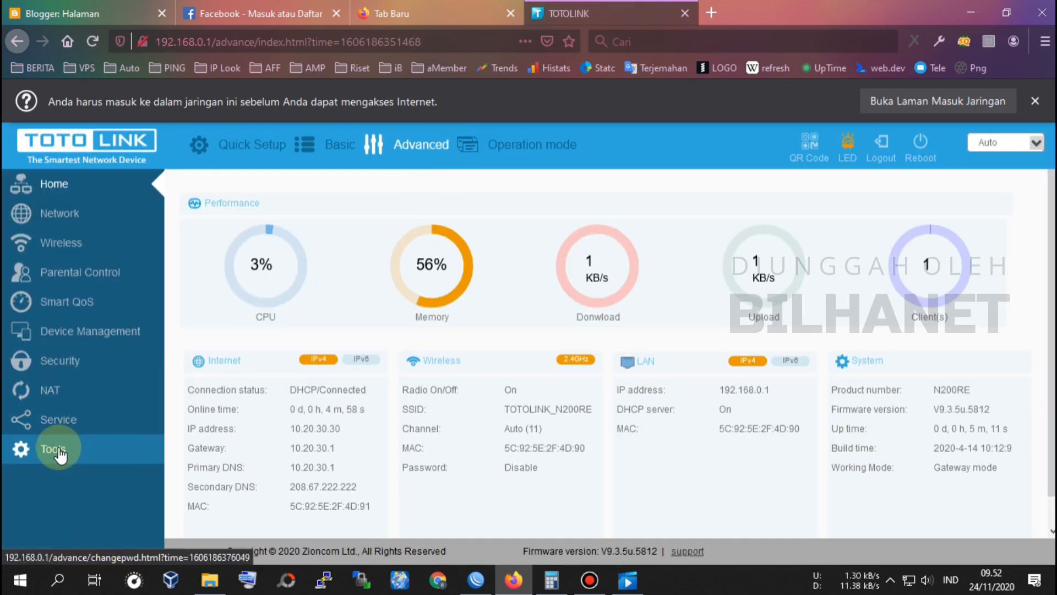
Step: Reset the TOTOLINK to factory defaults from Tools > System, then switch to WinBox
{"action": "left_click", "coordinate": [54, 450]}
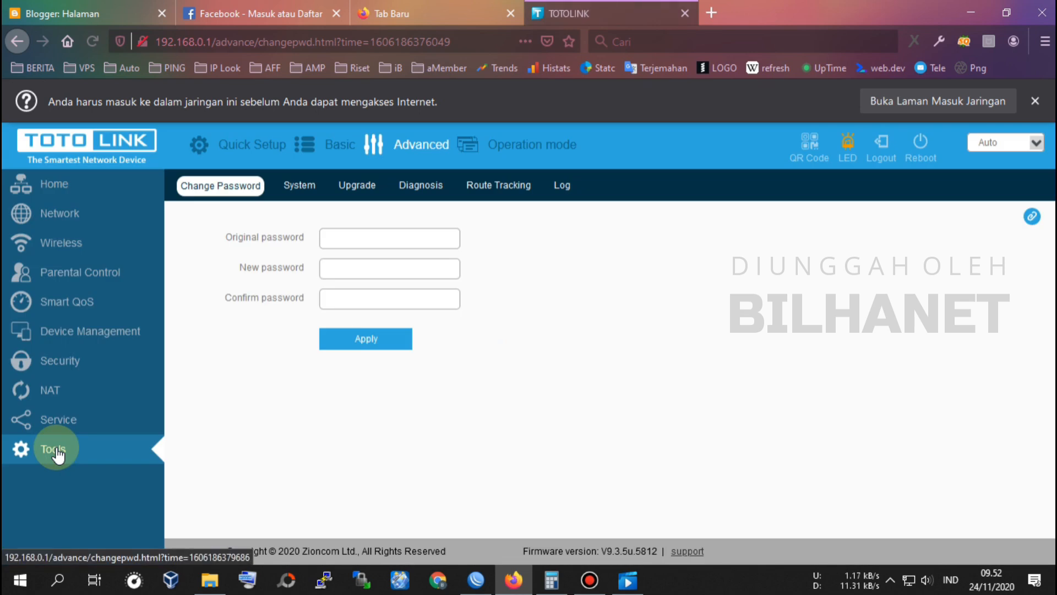
{"action": "left_click", "coordinate": [301, 186]}
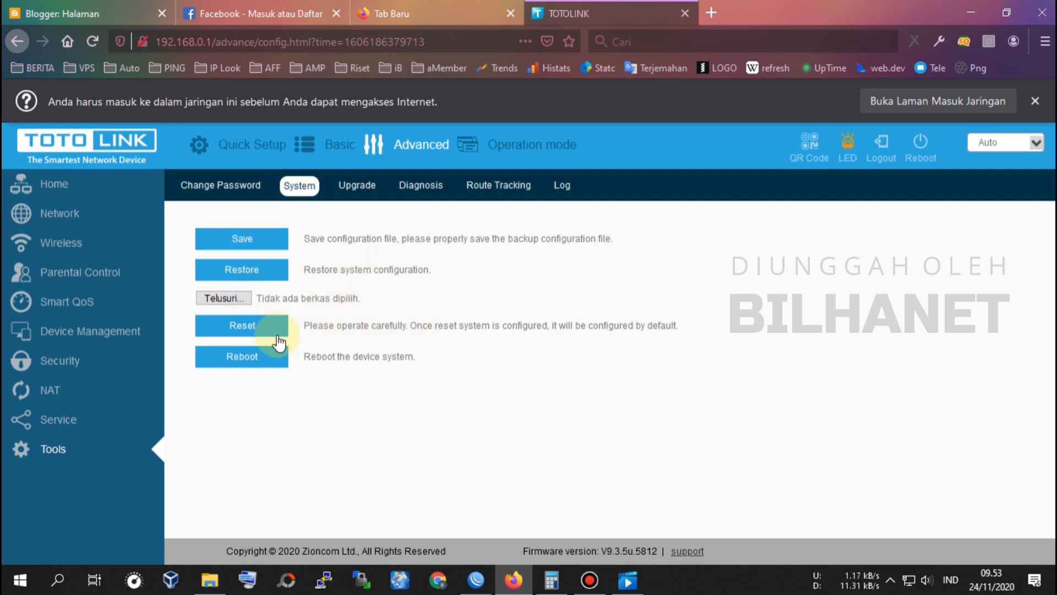
{"action": "left_click", "coordinate": [243, 326]}
{"action": "left_click", "coordinate": [628, 282]}
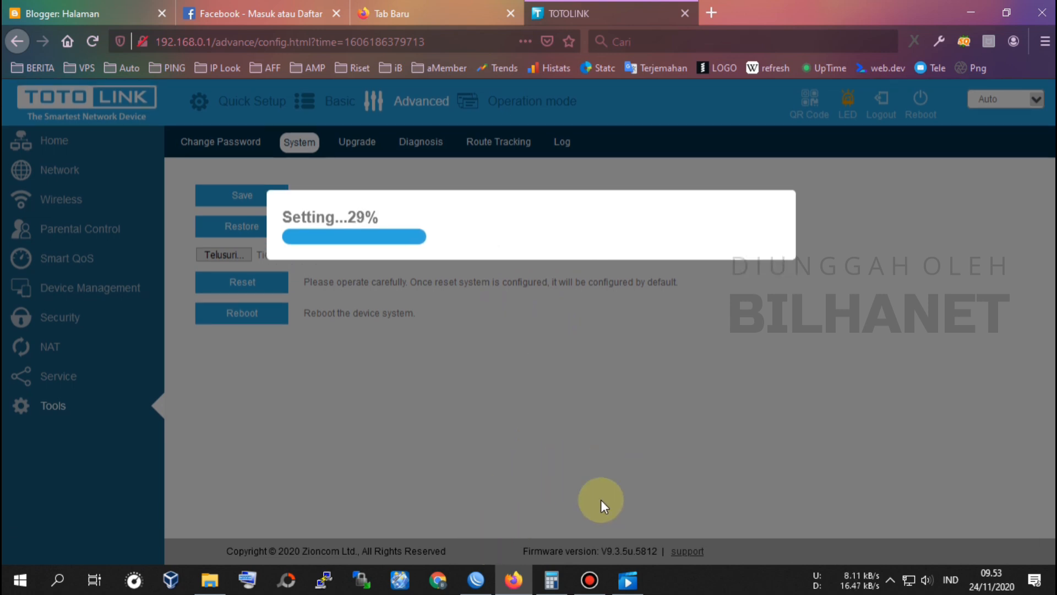
{"action": "left_click", "coordinate": [477, 580]}
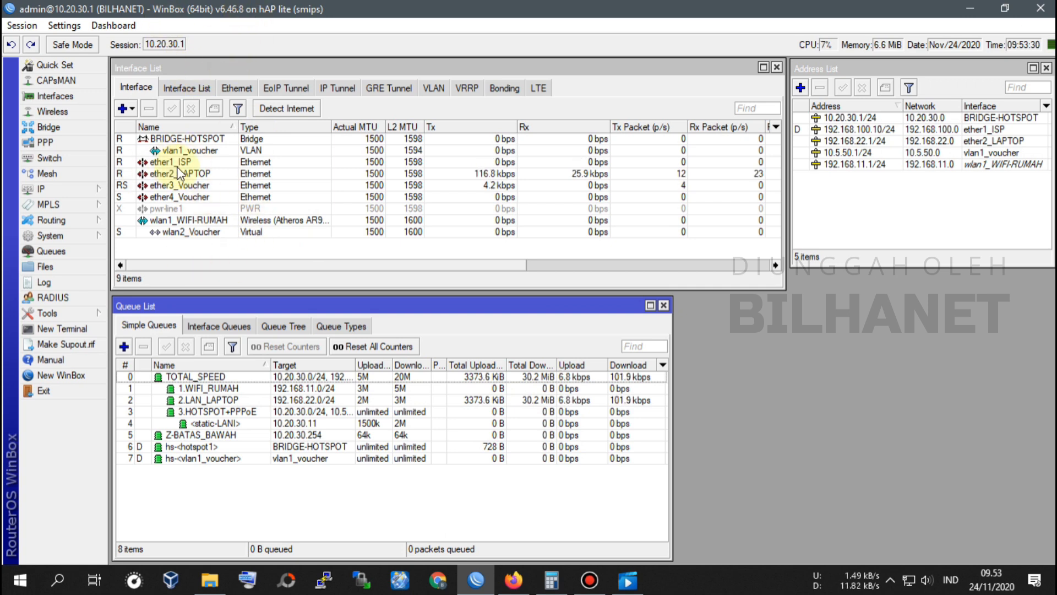
Step: Inspect the ether3_Voucher, ether4_Voucher and BRIDGE-HOTSPOT interfaces
{"action": "left_click", "coordinate": [171, 188]}
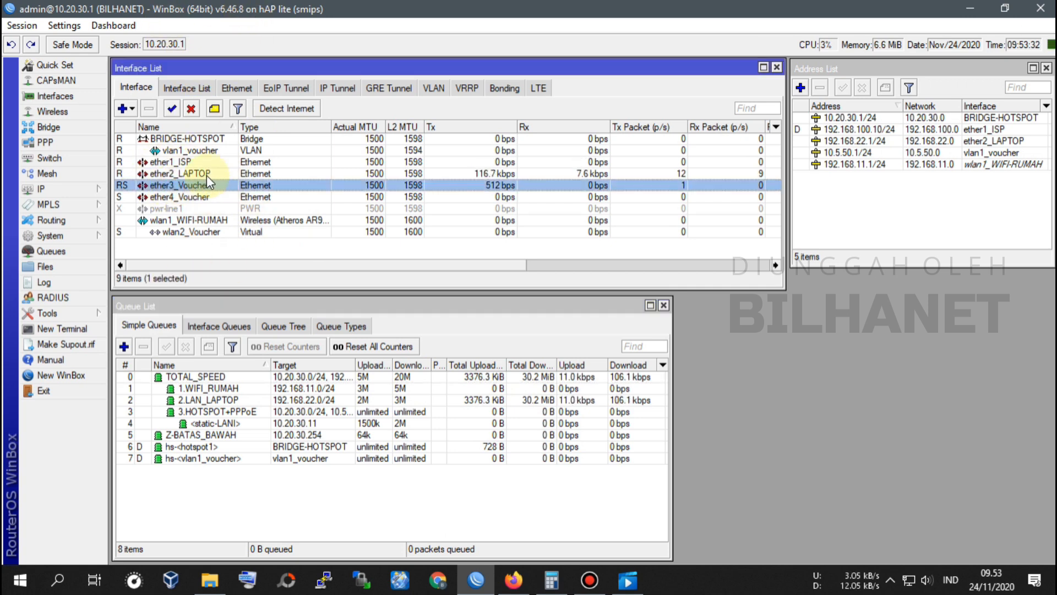
{"action": "left_click", "coordinate": [180, 198]}
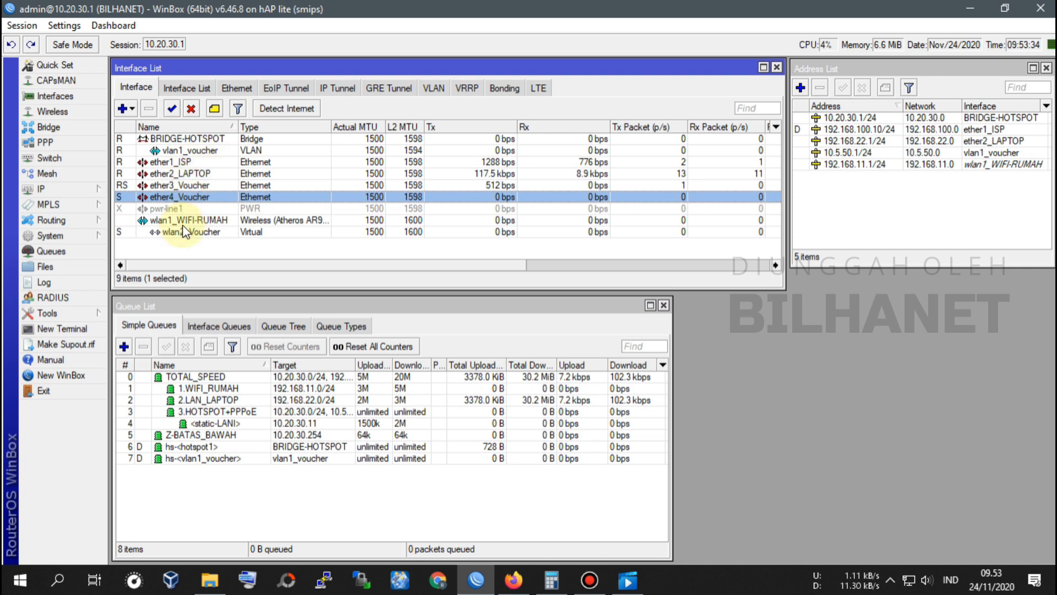
{"action": "left_click", "coordinate": [236, 138]}
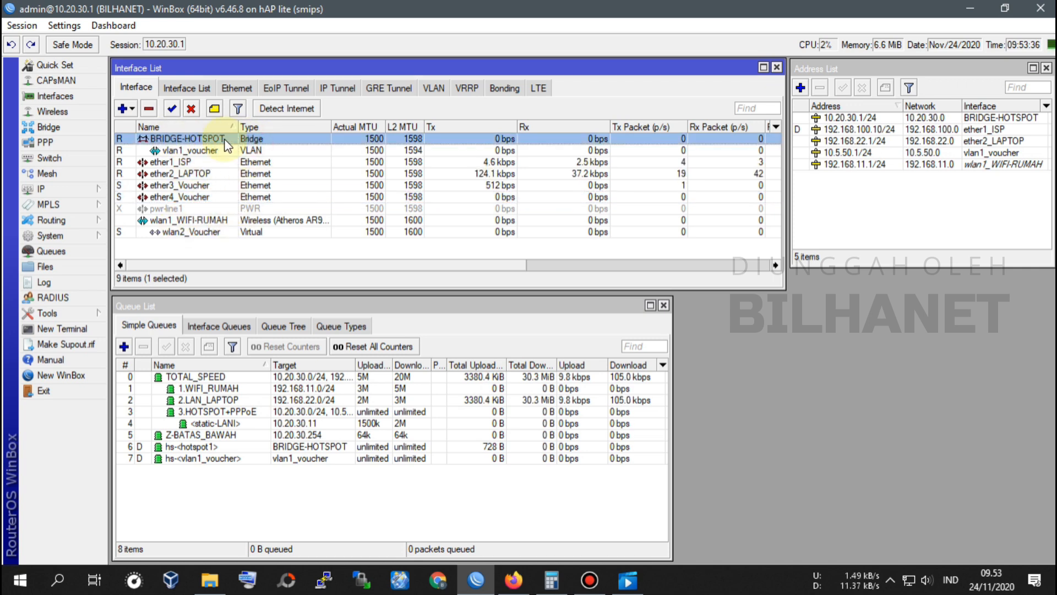
Step: In PPP, confirm service_PPPoE runs on BRIDGE-HOTSPOT and show the Secrets list
{"action": "left_click", "coordinate": [47, 142]}
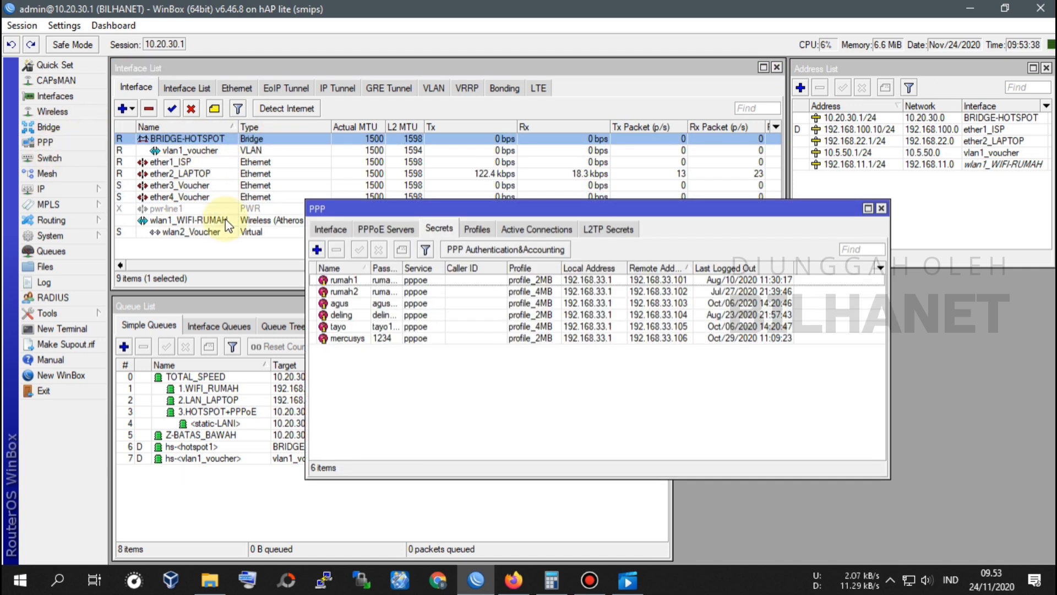
{"action": "left_click", "coordinate": [386, 229]}
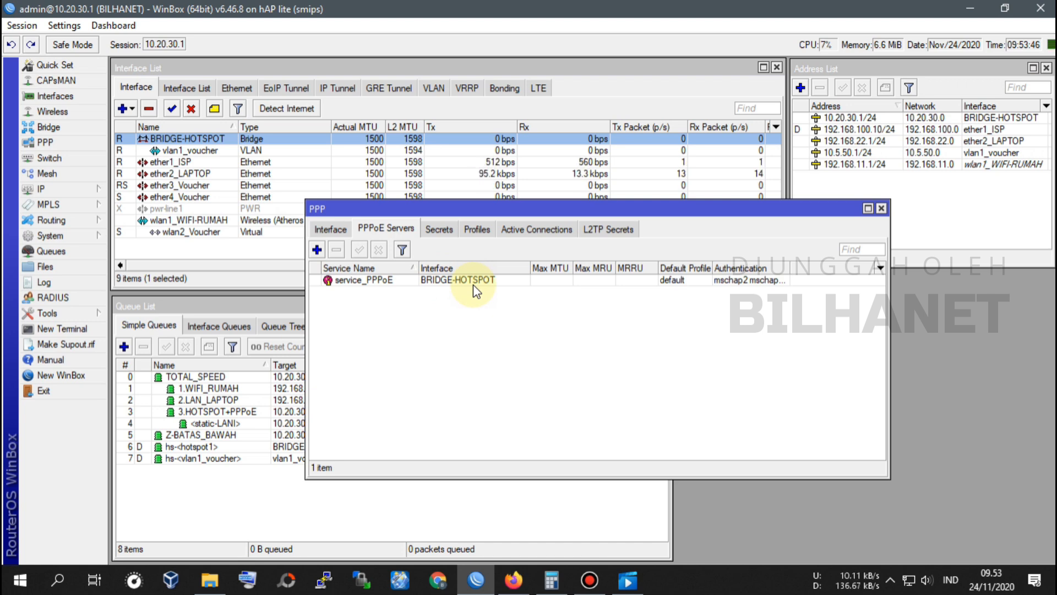
{"action": "left_click_drag", "start_coordinate": [593, 209], "coordinate": [623, 221]}
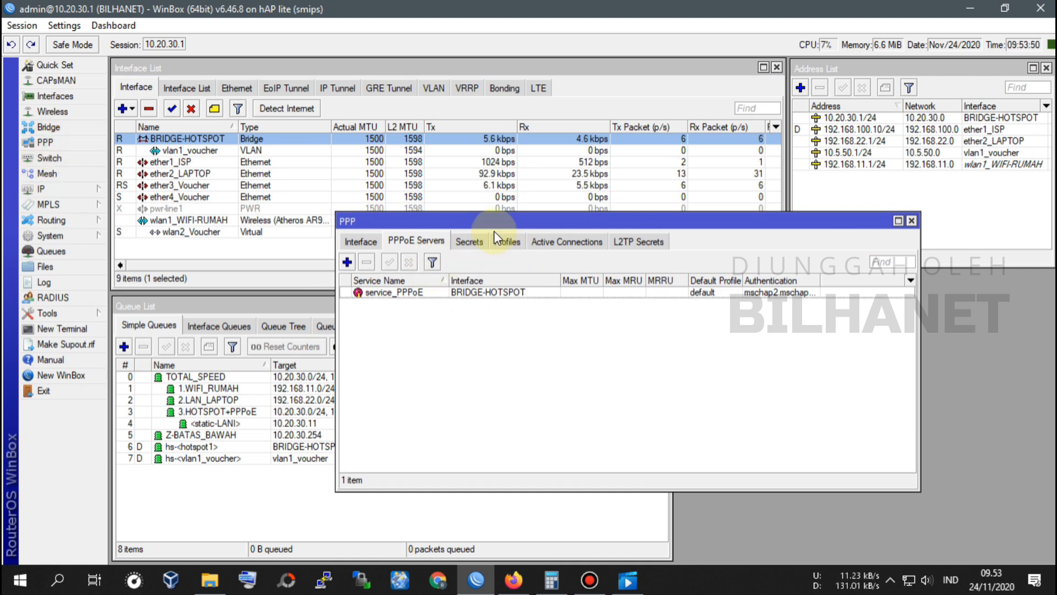
{"action": "left_click", "coordinate": [468, 242]}
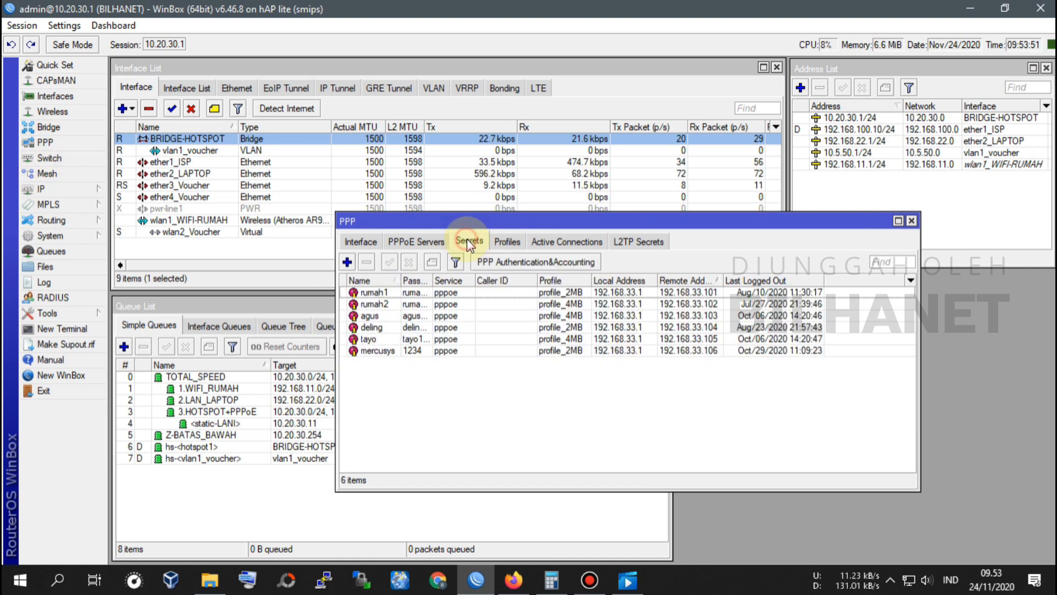
Step: Add a new PPP secret and arrange its dialog beside the PPP window
{"action": "left_click", "coordinate": [346, 262]}
{"action": "left_click_drag", "start_coordinate": [325, 255], "coordinate": [557, 322]}
{"action": "left_click_drag", "start_coordinate": [580, 218], "coordinate": [498, 148]}
{"action": "left_click", "coordinate": [639, 512]}
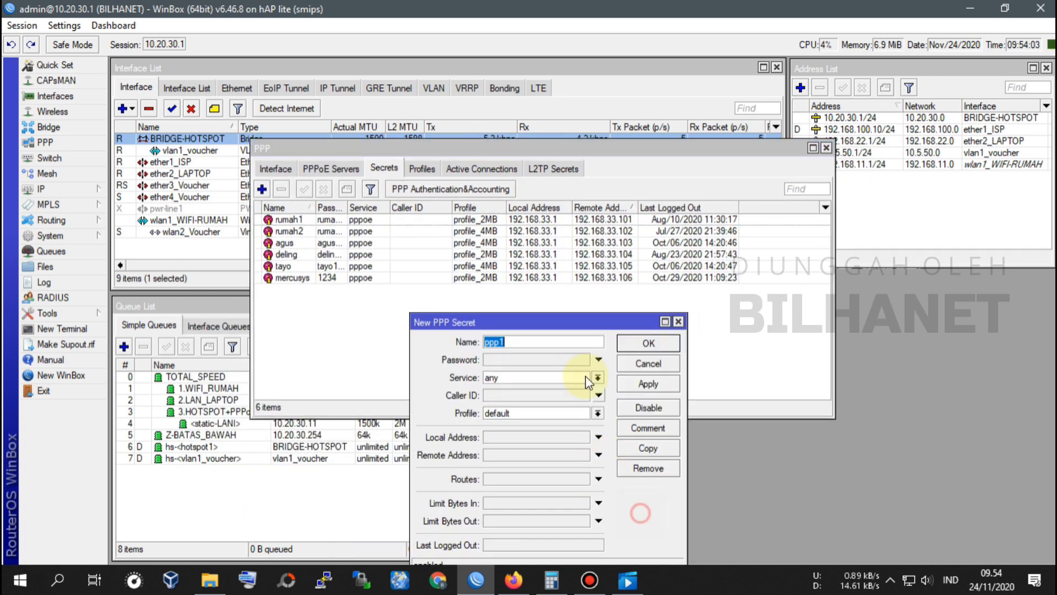
{"action": "left_click_drag", "start_coordinate": [567, 319], "coordinate": [564, 289]}
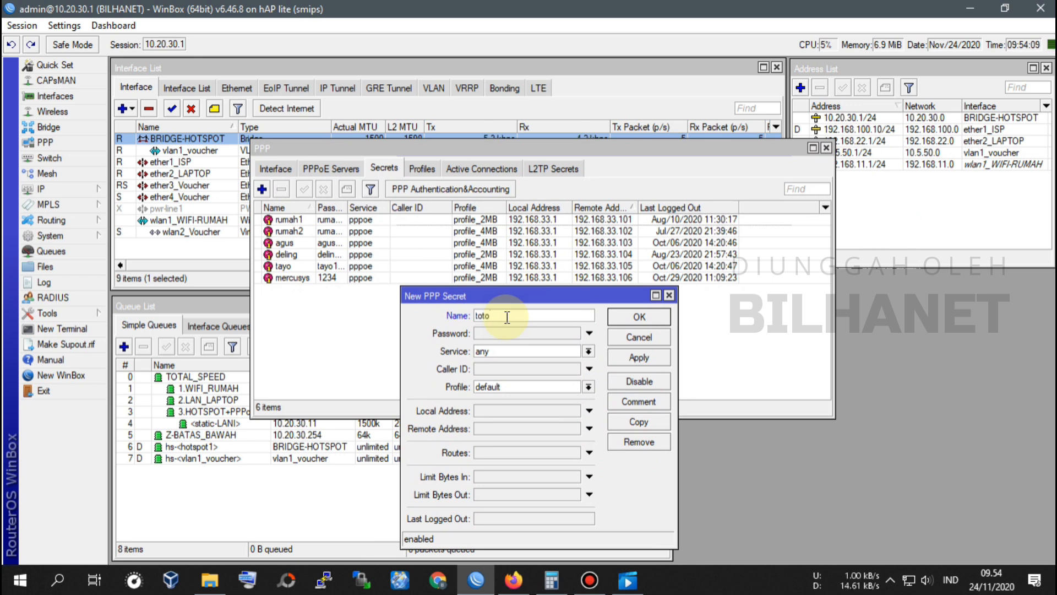
Step: Give totosatu its password, service pppoe, profile_2MB, local 192.168.33.1 and remote 192.168.33.107, and apply
{"action": "left_click", "coordinate": [509, 334]}
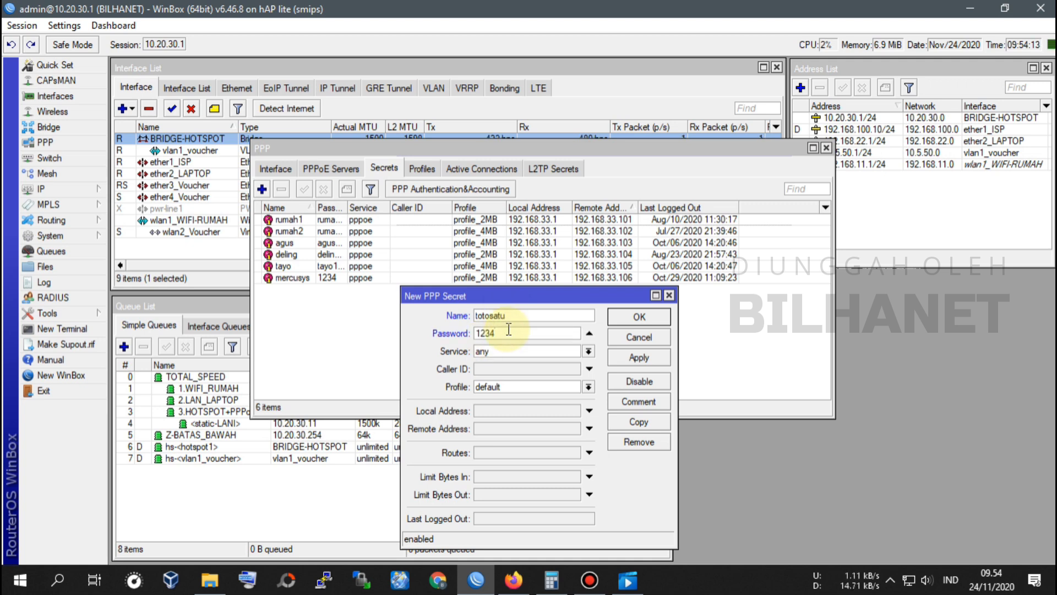
{"action": "left_click", "coordinate": [532, 356]}
{"action": "left_click", "coordinate": [498, 404]}
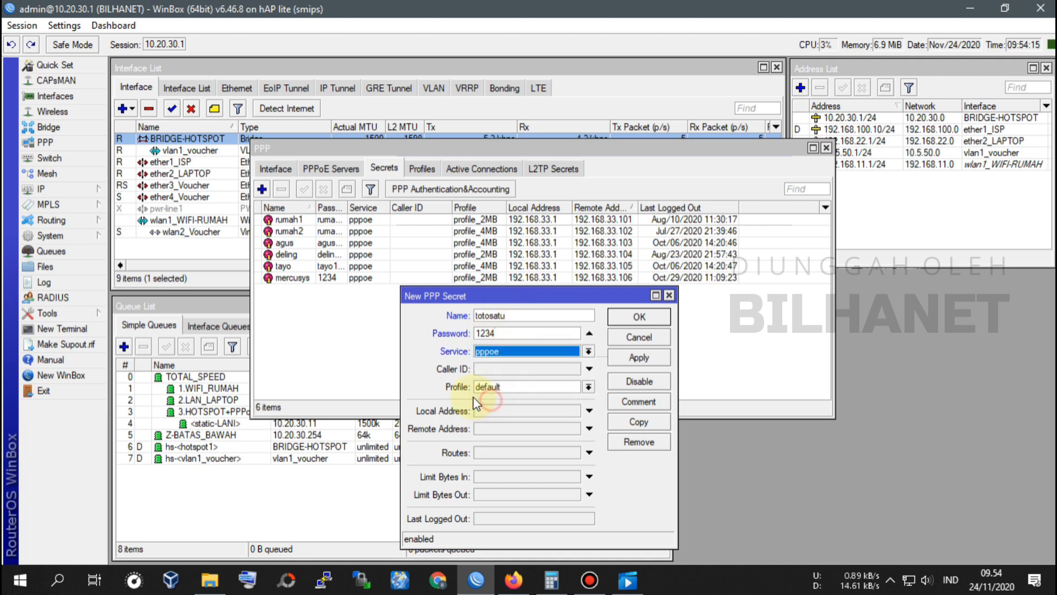
{"action": "left_click", "coordinate": [502, 387]}
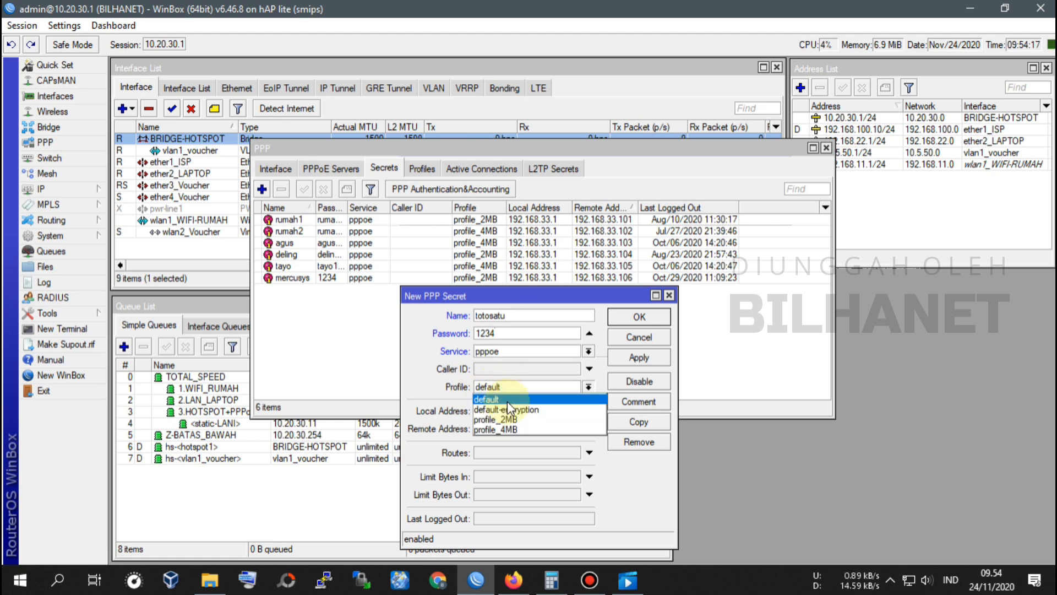
{"action": "left_click", "coordinate": [512, 425]}
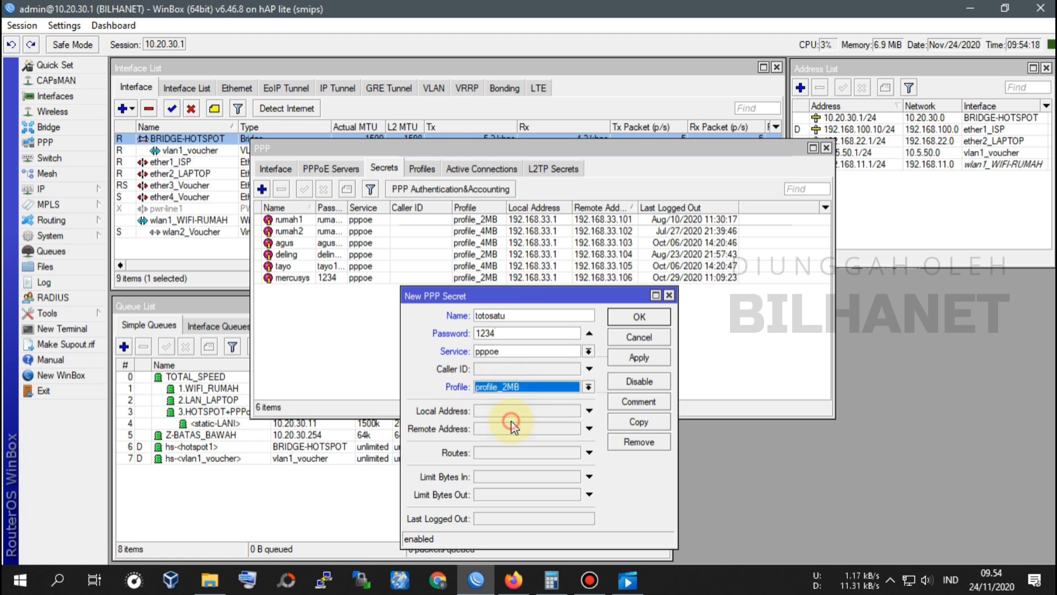
{"action": "left_click", "coordinate": [476, 412]}
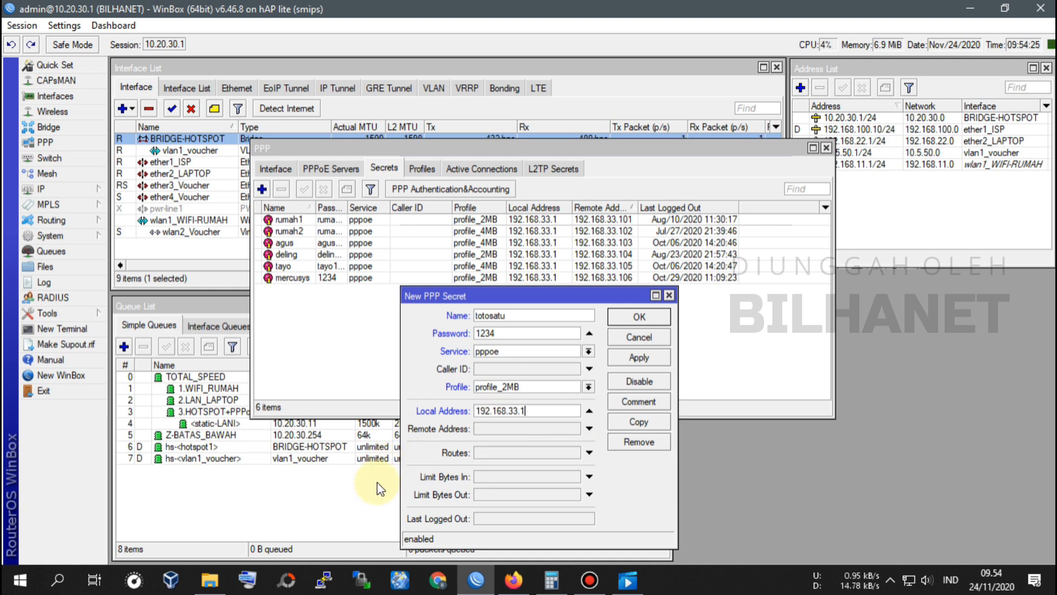
{"action": "left_click", "coordinate": [498, 429]}
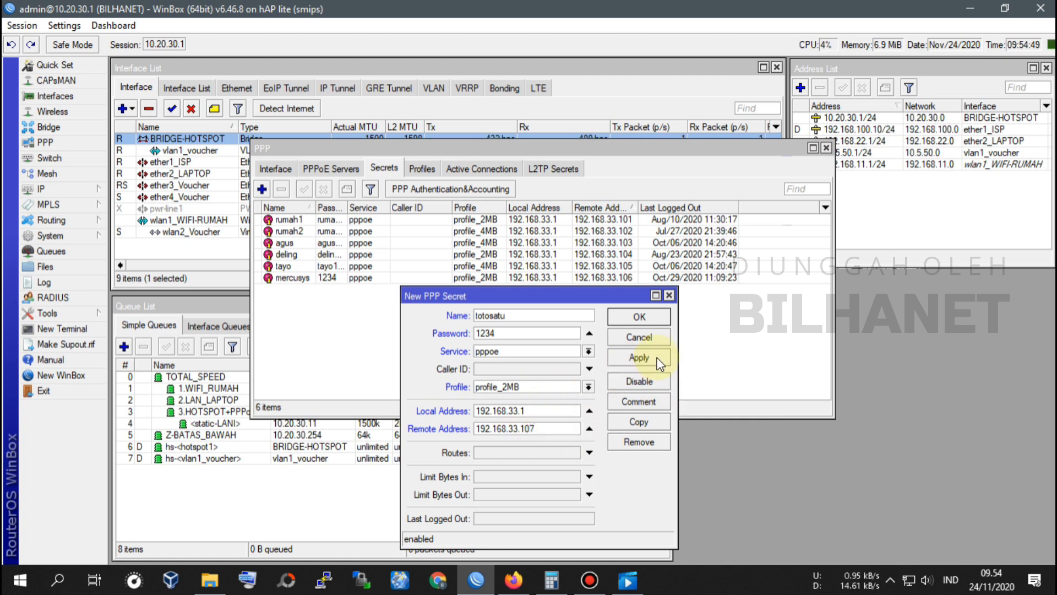
{"action": "left_click", "coordinate": [638, 357]}
{"action": "left_click", "coordinate": [646, 428]}
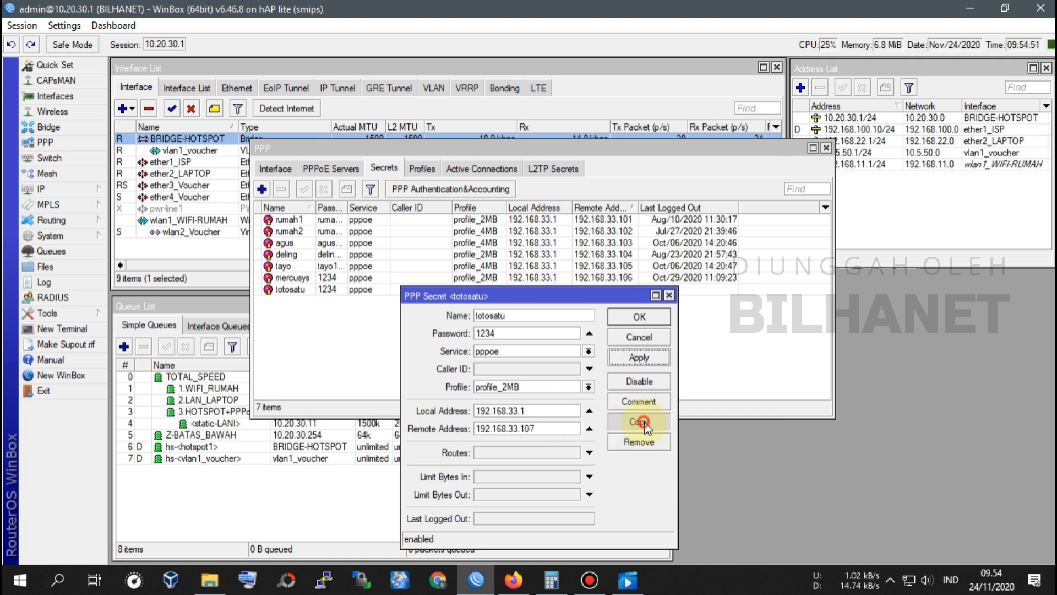
Step: Copy totosatu as totodua with profile_4MB and remote address 192.168.33.108, closing both dialogs
{"action": "left_click_drag", "start_coordinate": [506, 294], "coordinate": [318, 271]}
{"action": "left_click_drag", "start_coordinate": [259, 256], "coordinate": [577, 273]}
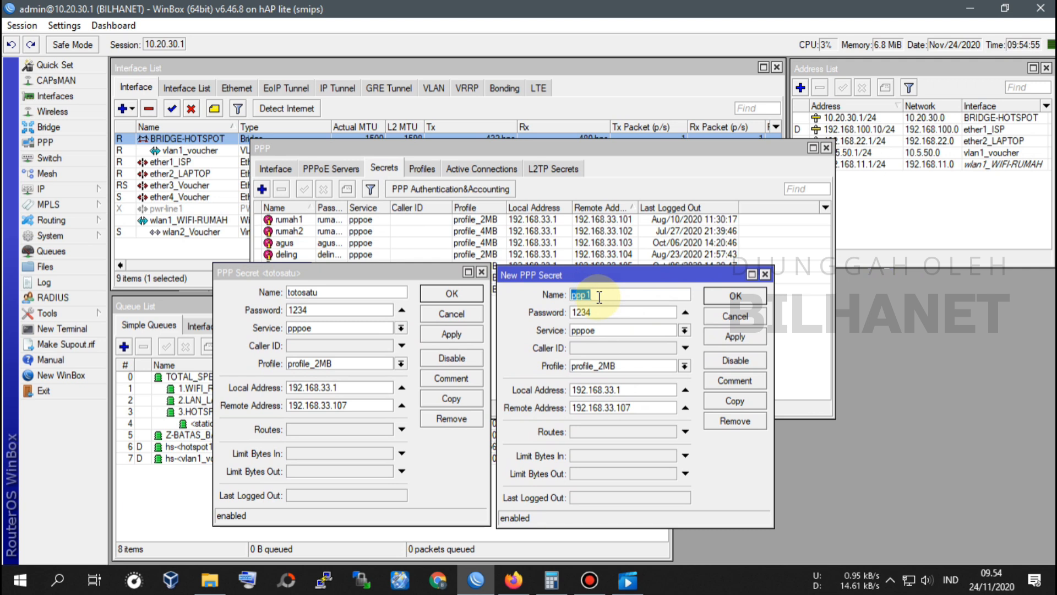
{"action": "type", "text": "totodua"}
{"action": "left_click", "coordinate": [608, 311]}
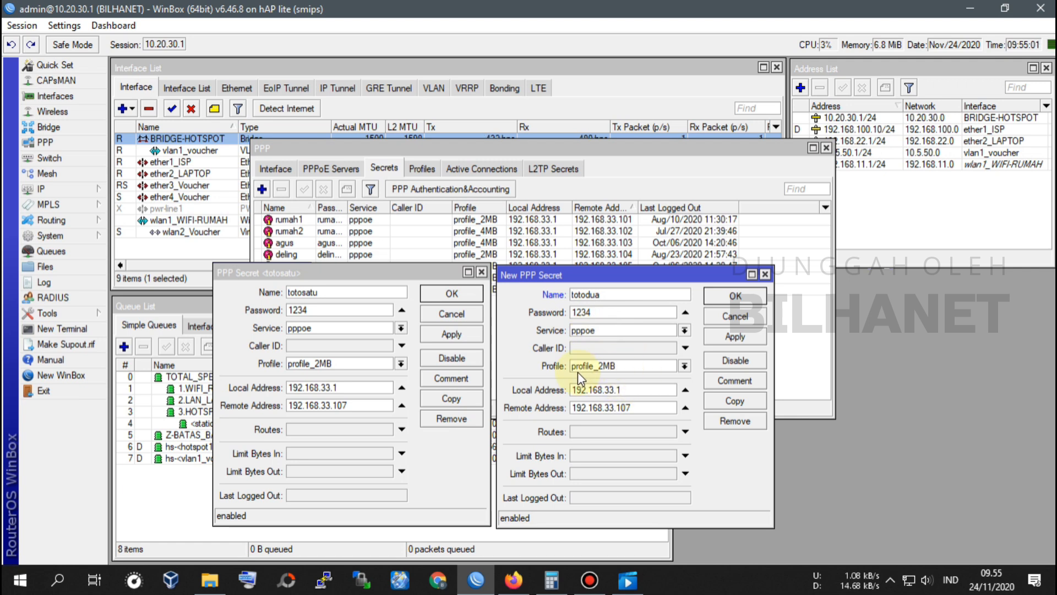
{"action": "left_click", "coordinate": [684, 366]}
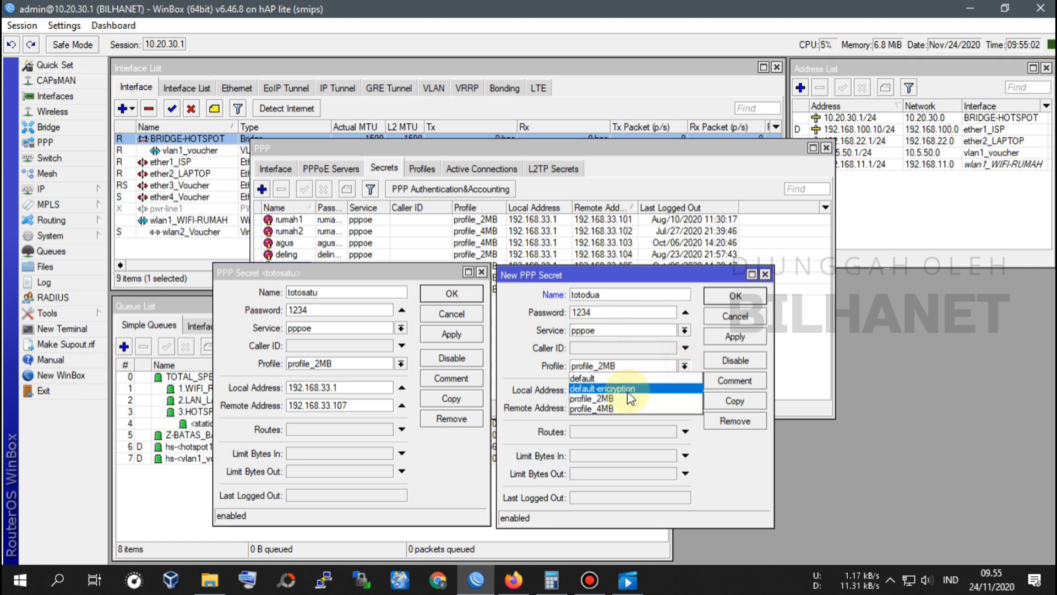
{"action": "left_click", "coordinate": [595, 407]}
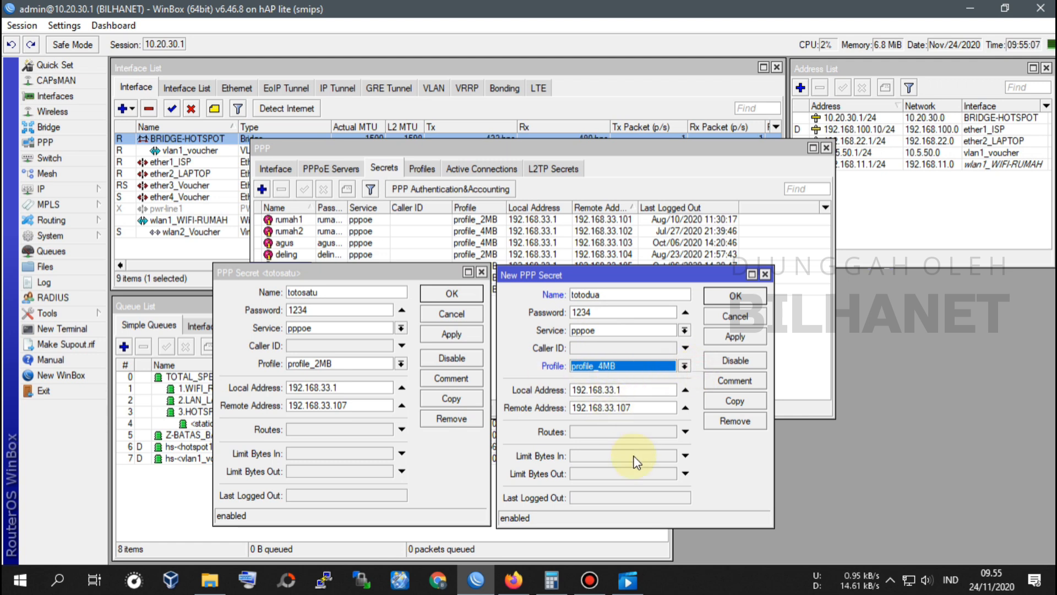
{"action": "left_click", "coordinate": [634, 409]}
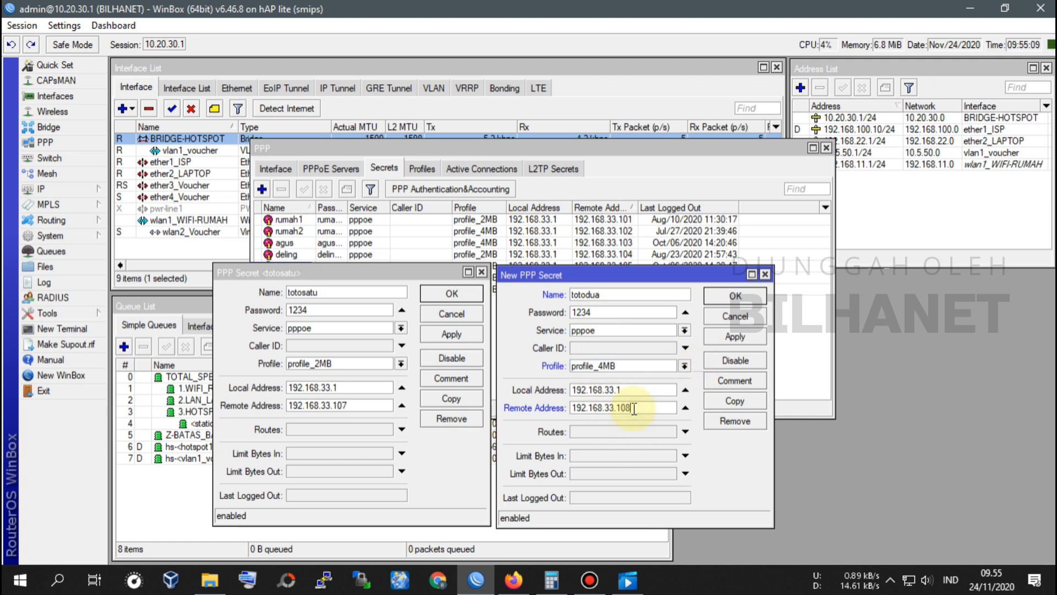
{"action": "left_click_drag", "start_coordinate": [661, 279], "coordinate": [661, 316]}
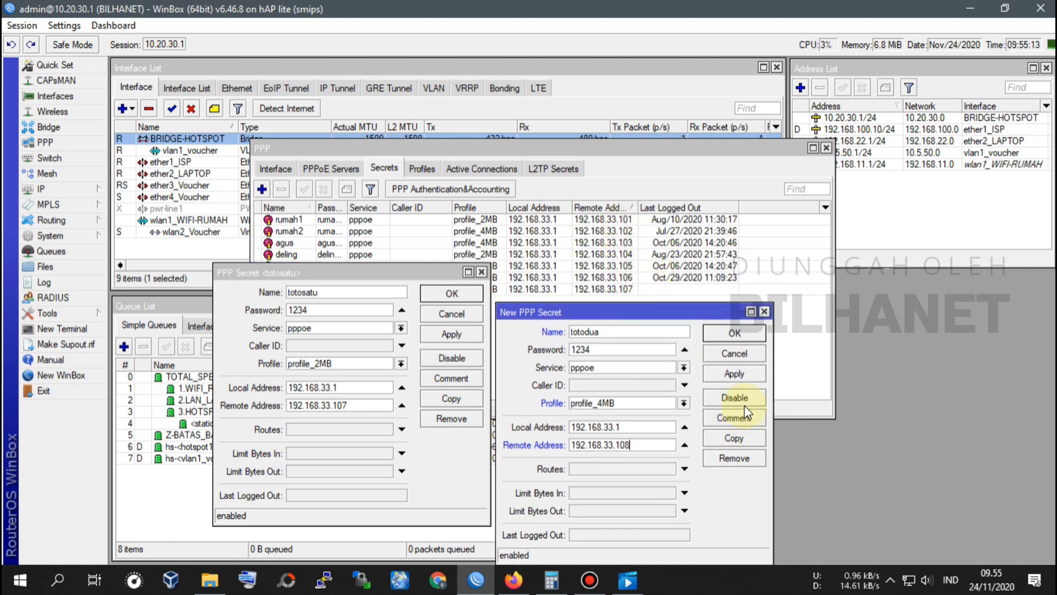
{"action": "left_click", "coordinate": [735, 334]}
{"action": "left_click", "coordinate": [451, 300]}
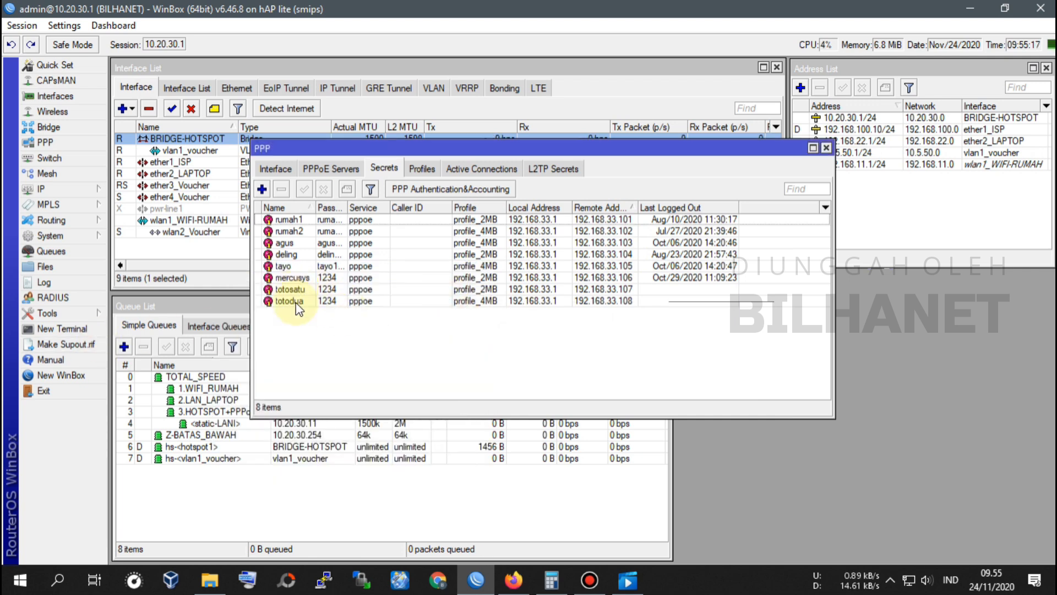
{"action": "left_click", "coordinate": [298, 291]}
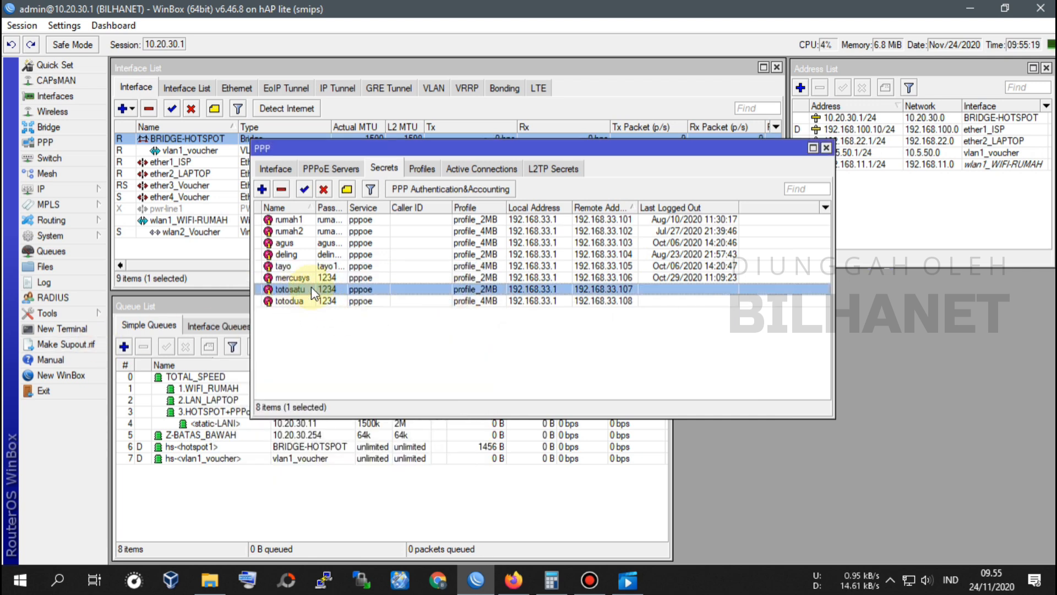
Step: Return to the TOTOLINK login page at 192.168.0.1 in Firefox
{"action": "left_click", "coordinate": [517, 582]}
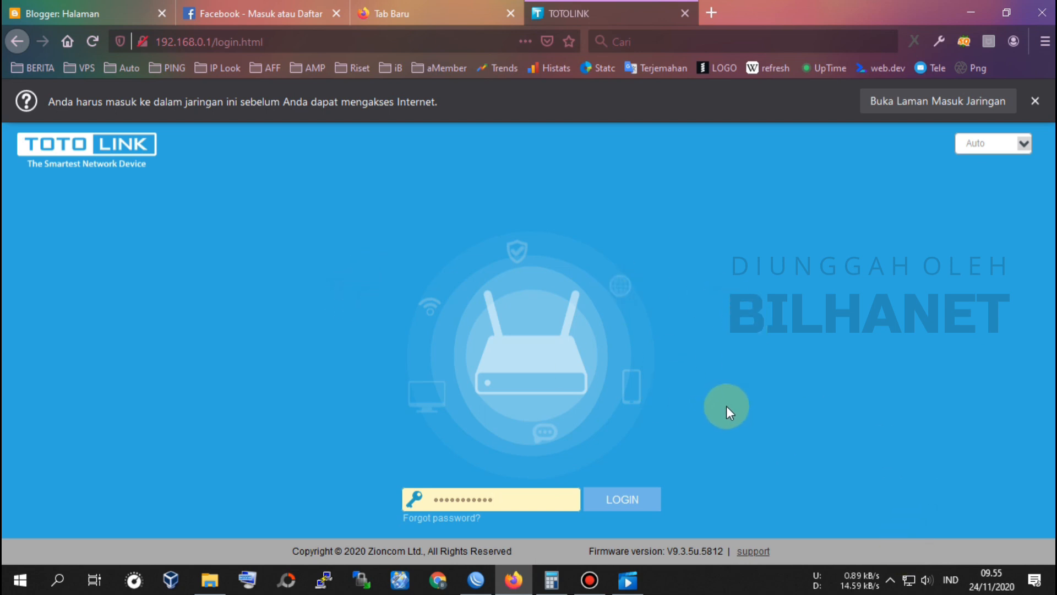
{"action": "left_click", "coordinate": [476, 580]}
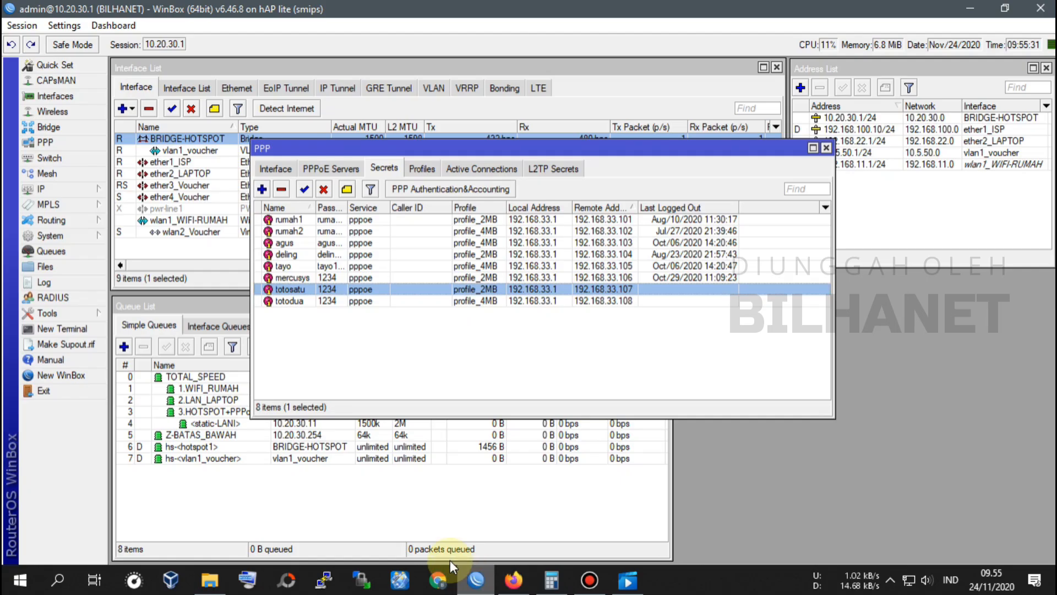
{"action": "left_click", "coordinate": [514, 580]}
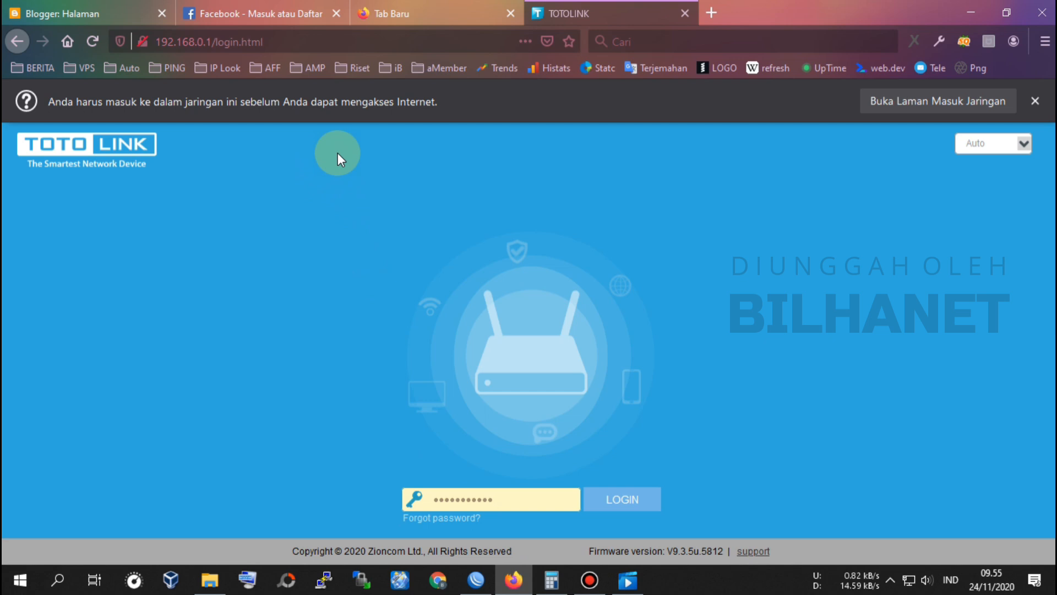
Step: Turn the PC's Wi-Fi off from the taskbar network panel
{"action": "left_click", "coordinate": [909, 580]}
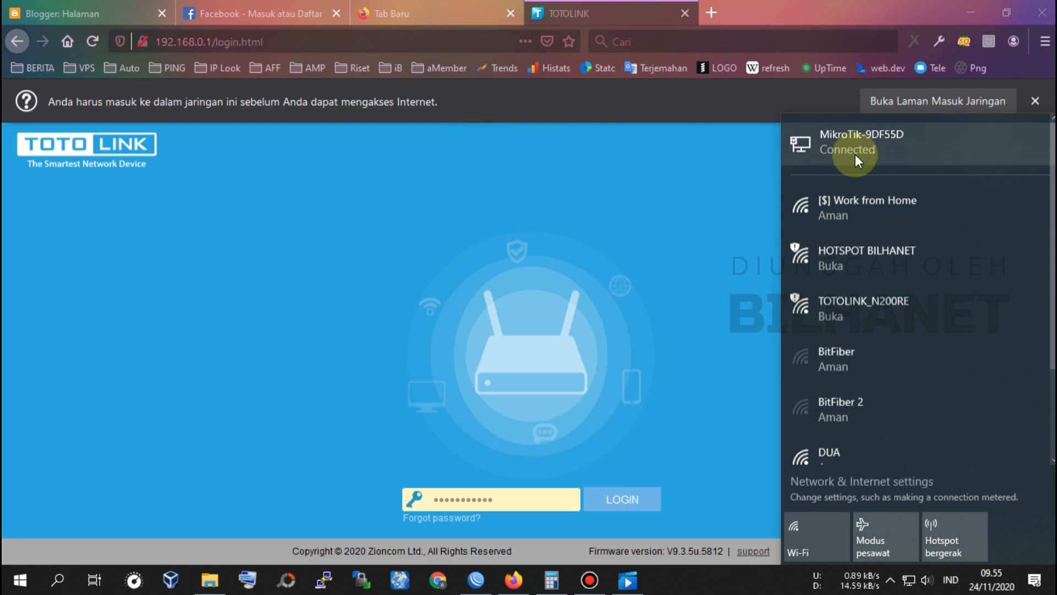
{"action": "left_click", "coordinate": [813, 526]}
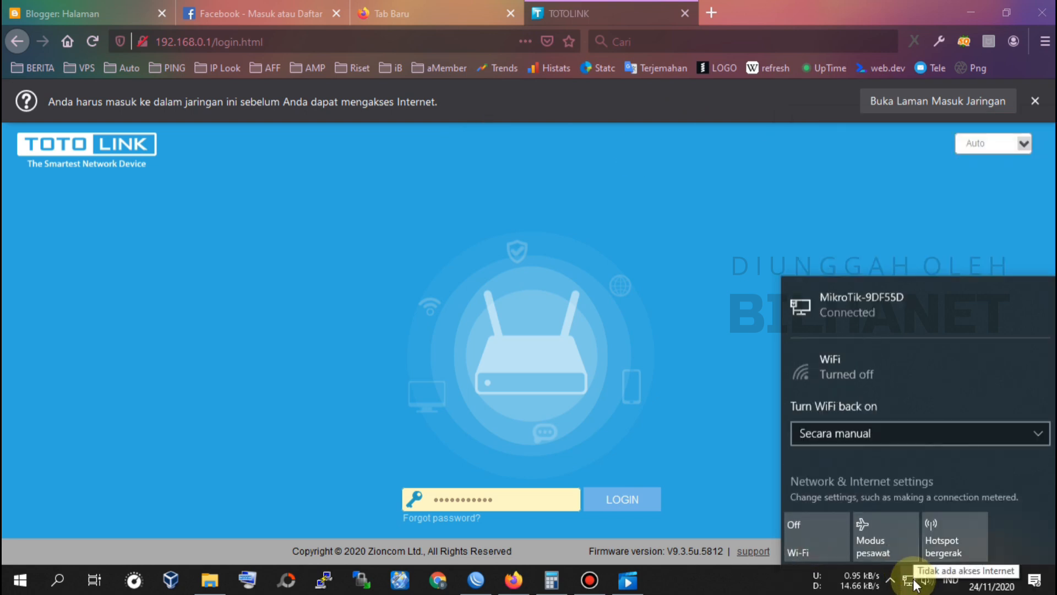
{"action": "left_click", "coordinate": [910, 584]}
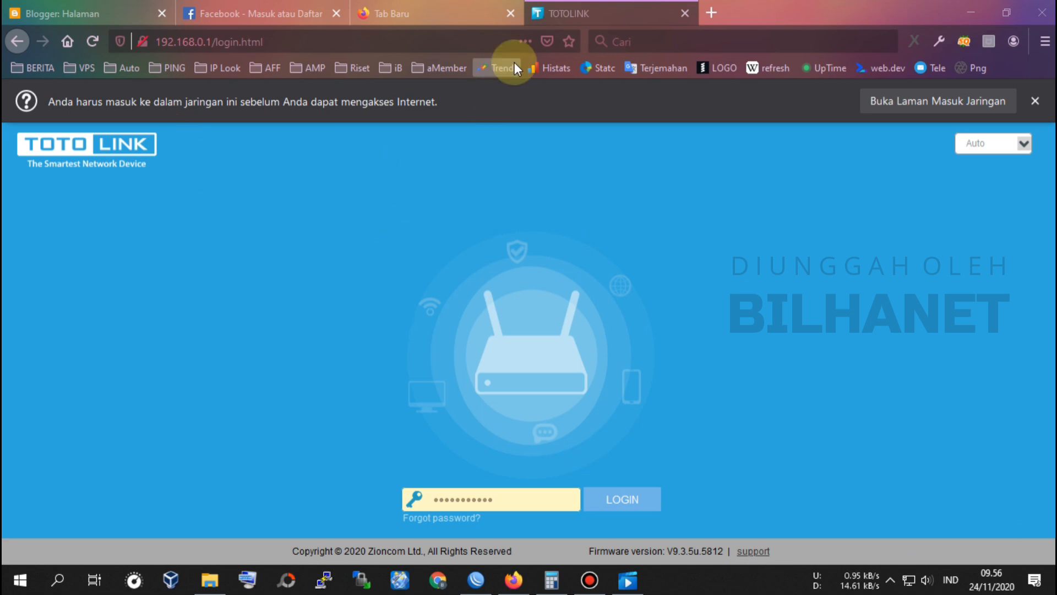
Step: Log into the TOTOLINK admin with the password, declining to save it
{"action": "left_click", "coordinate": [272, 42]}
{"action": "left_click", "coordinate": [718, 187]}
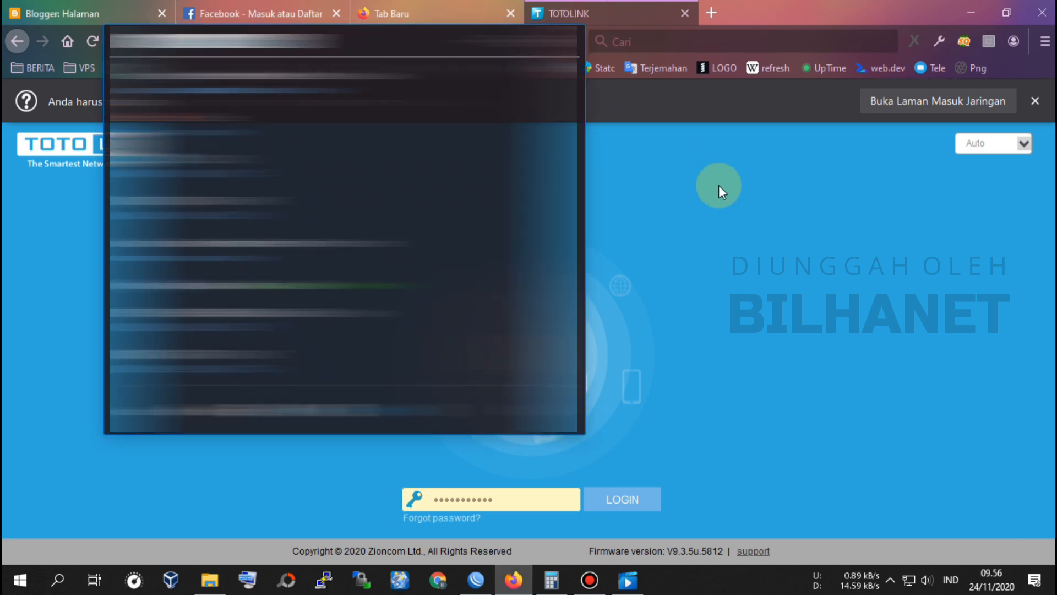
{"action": "double_click", "coordinate": [532, 504]}
{"action": "type", "text": "••"}
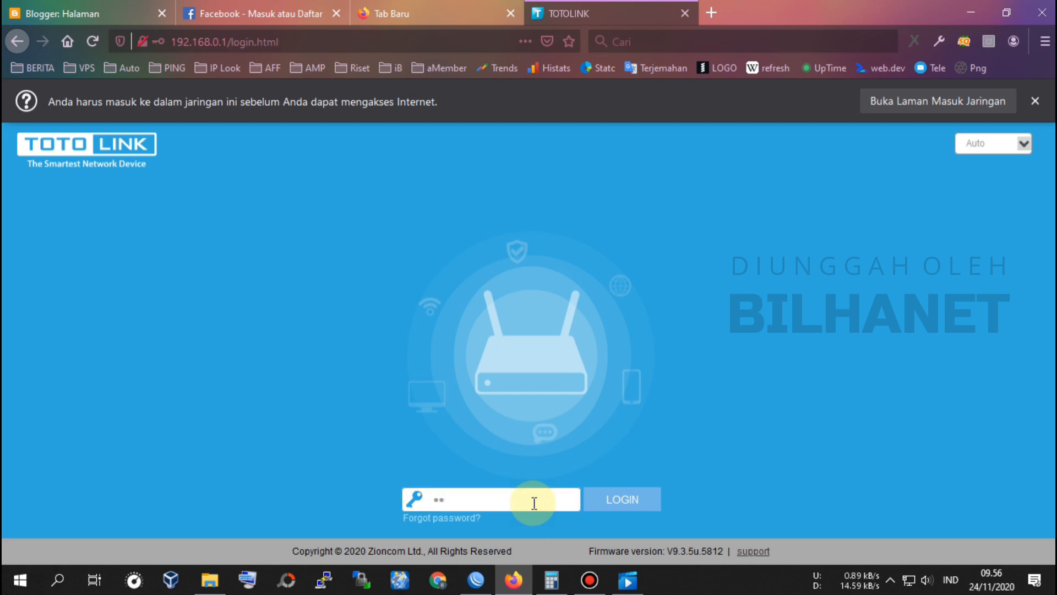
{"action": "left_click", "coordinate": [621, 499]}
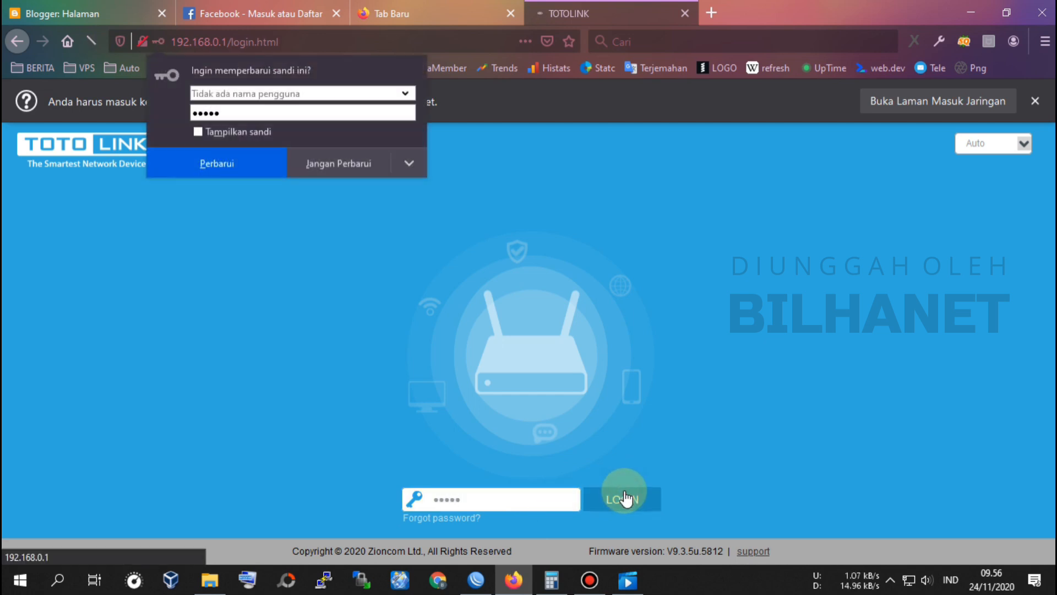
{"action": "left_click", "coordinate": [356, 165]}
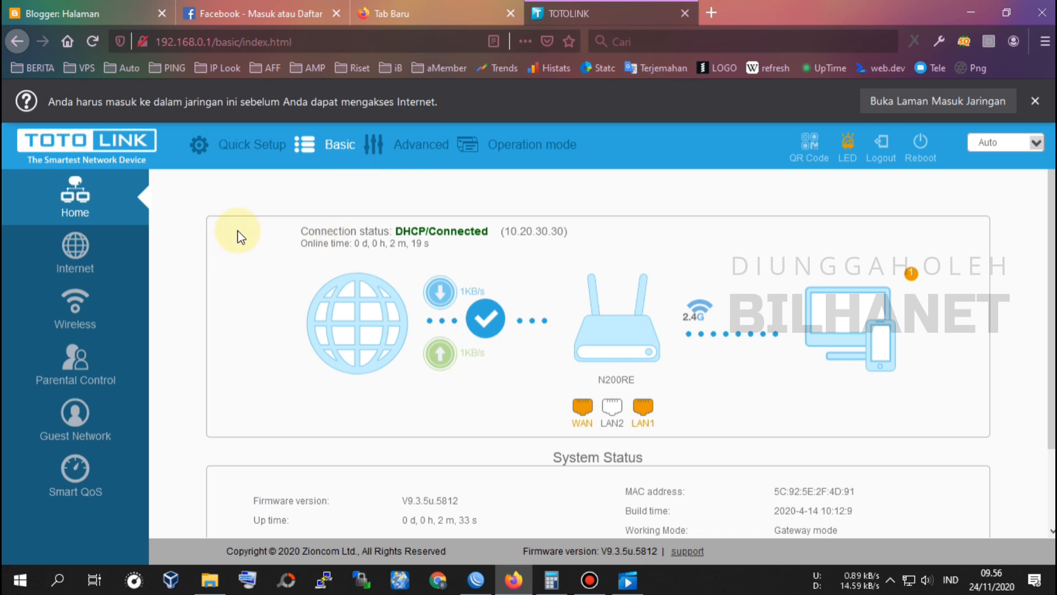
Step: Start Quick Setup, set the time zone to (UTC+07:00) Thailand, and continue
{"action": "left_click", "coordinate": [248, 144]}
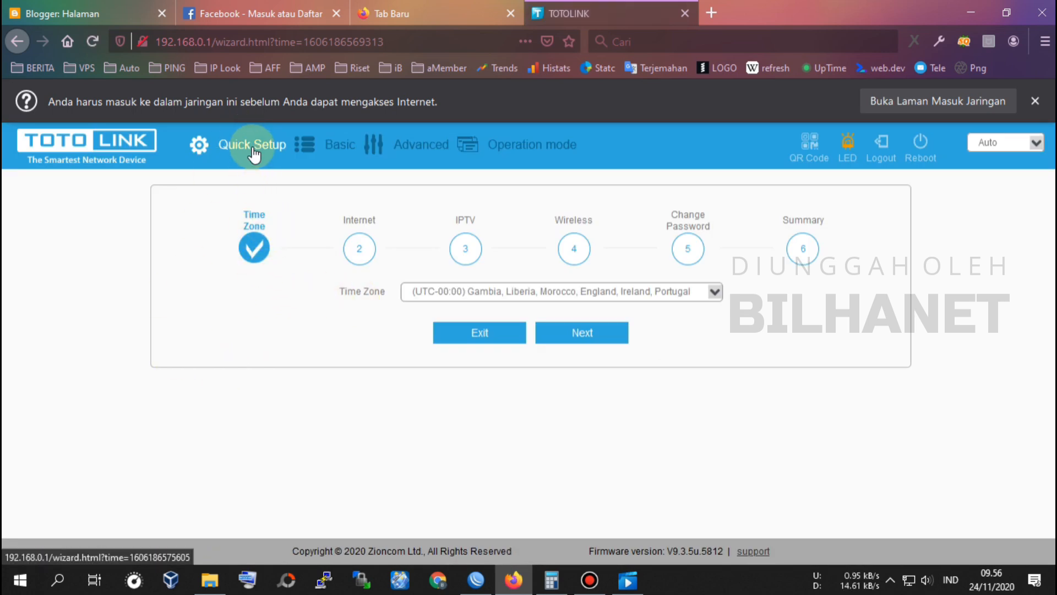
{"action": "left_click", "coordinate": [495, 294]}
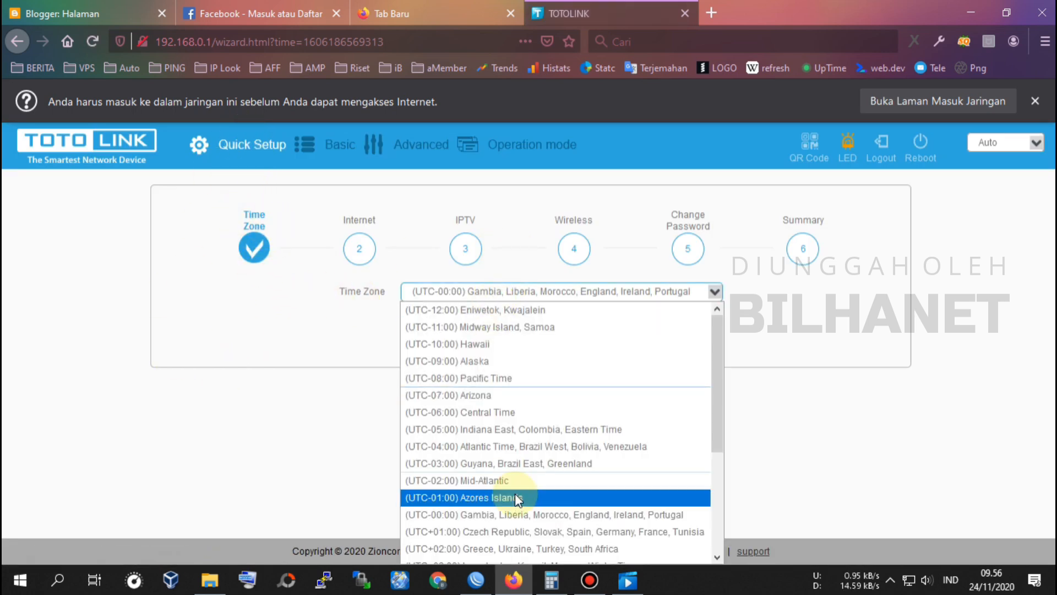
{"action": "scroll", "coordinate": [514, 493], "scroll_direction": "down", "scroll_amount": 3}
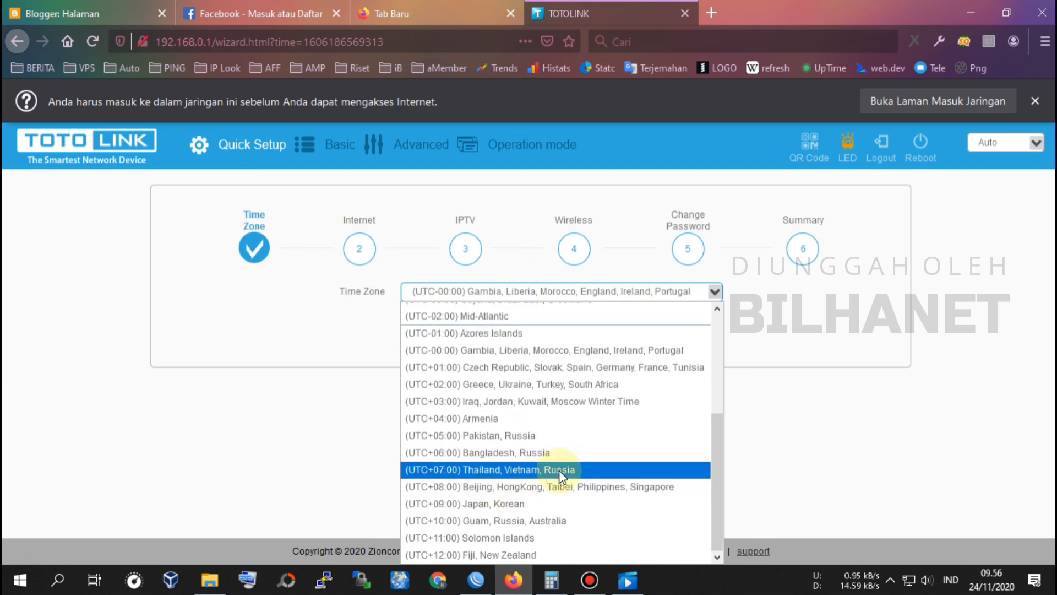
{"action": "left_click", "coordinate": [441, 470]}
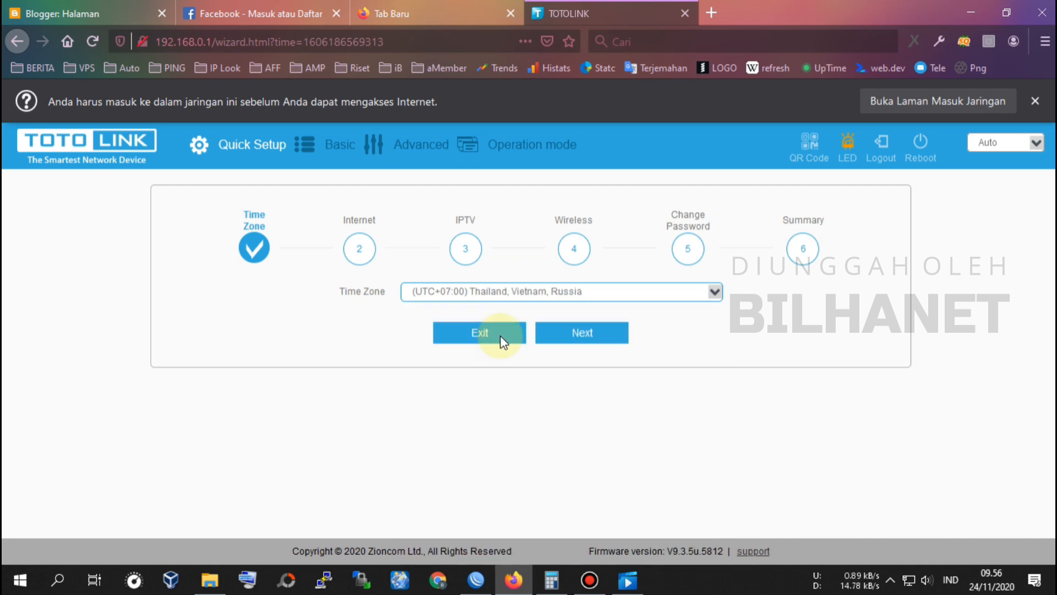
{"action": "left_click", "coordinate": [599, 332]}
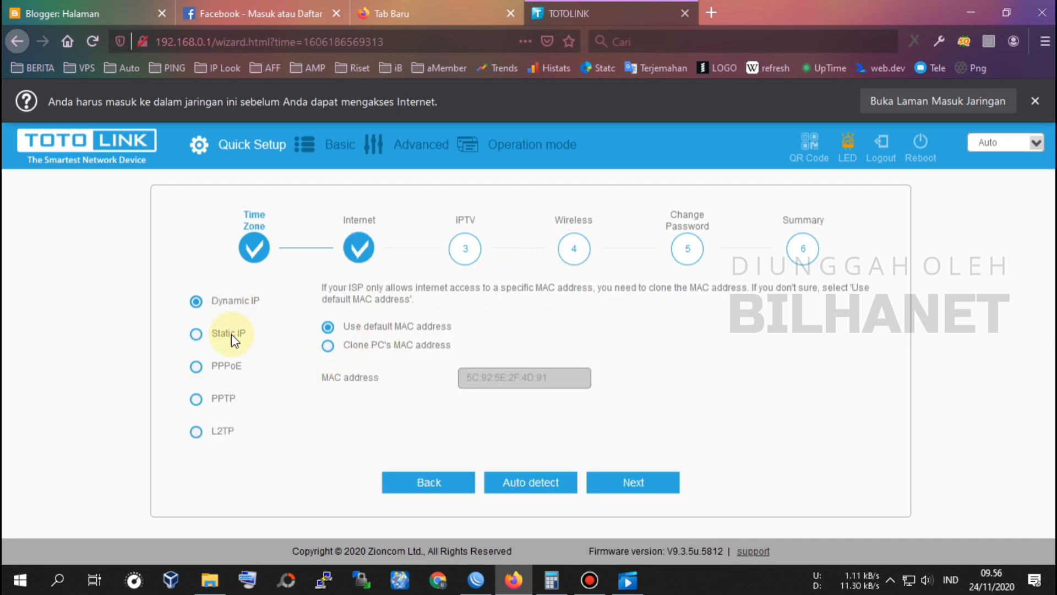
Step: Choose PPPoE and look up this router's PPP secret in WinBox
{"action": "left_click", "coordinate": [205, 369]}
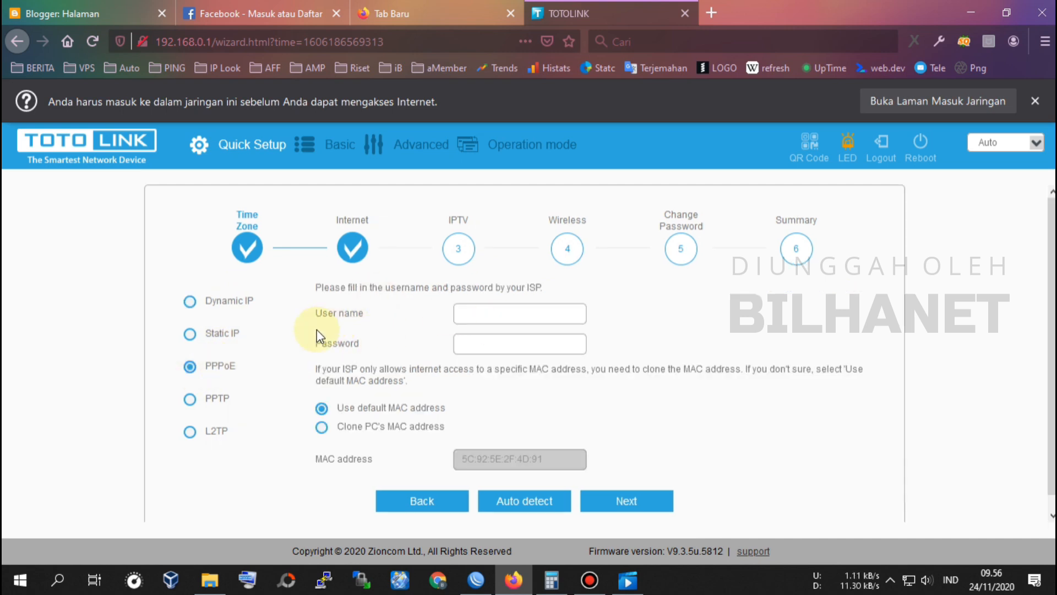
{"action": "left_click", "coordinate": [512, 322]}
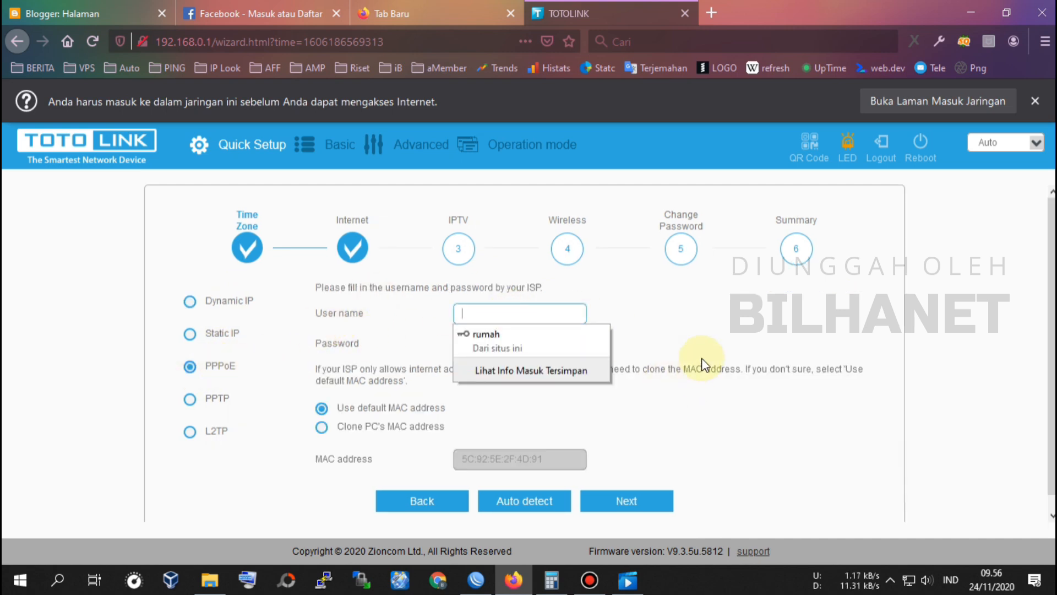
{"action": "left_click", "coordinate": [476, 579]}
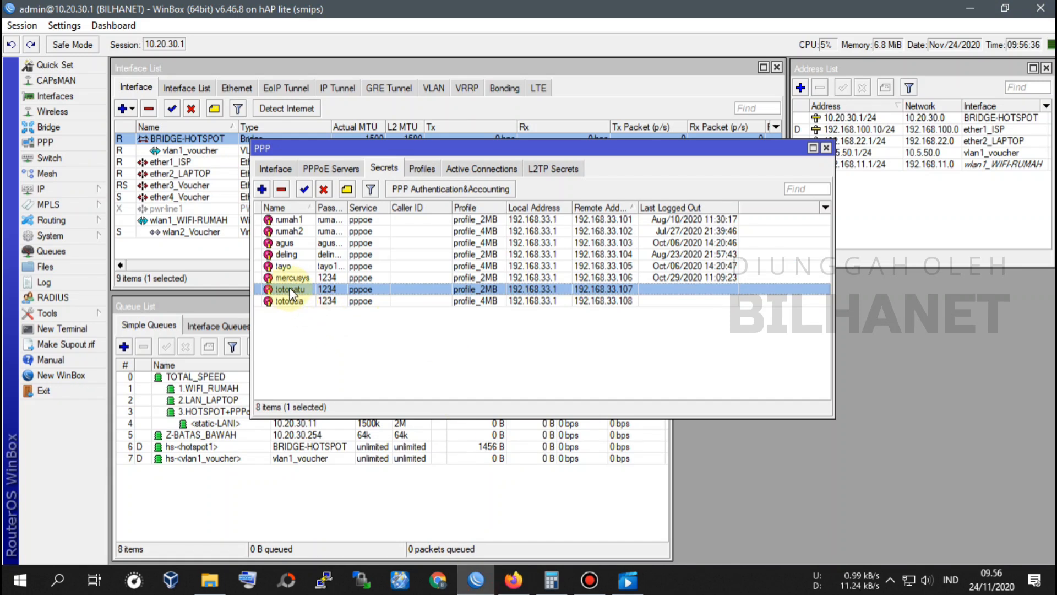
{"action": "double_click", "coordinate": [292, 288]}
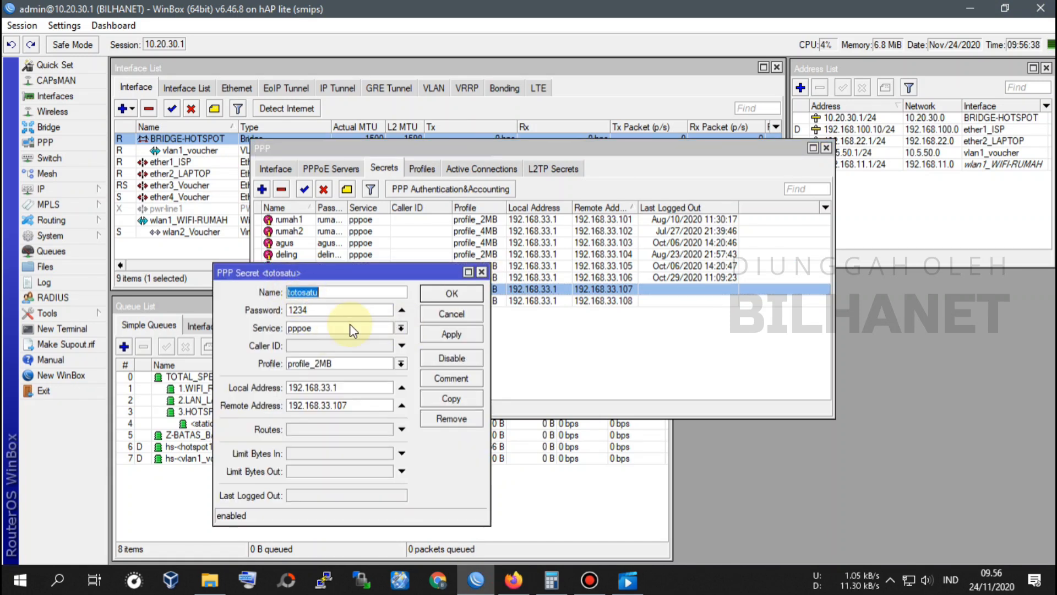
{"action": "left_click", "coordinate": [513, 580]}
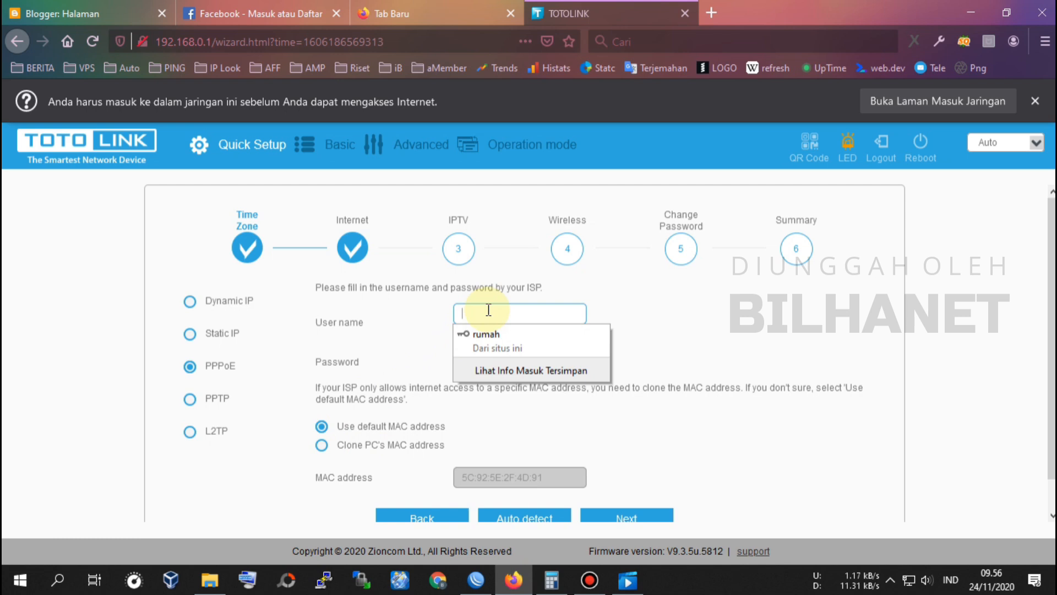
Step: Enter the PPPoE user name and password, then go on to the IPTV step
{"action": "type", "text": "totosatu"}
{"action": "key", "text": "Tab"}
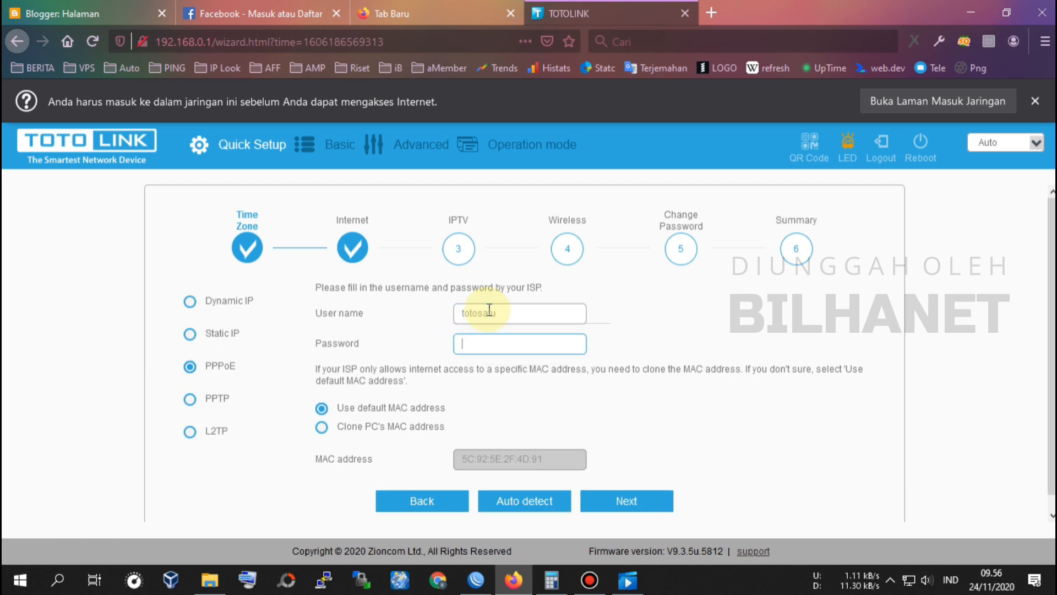
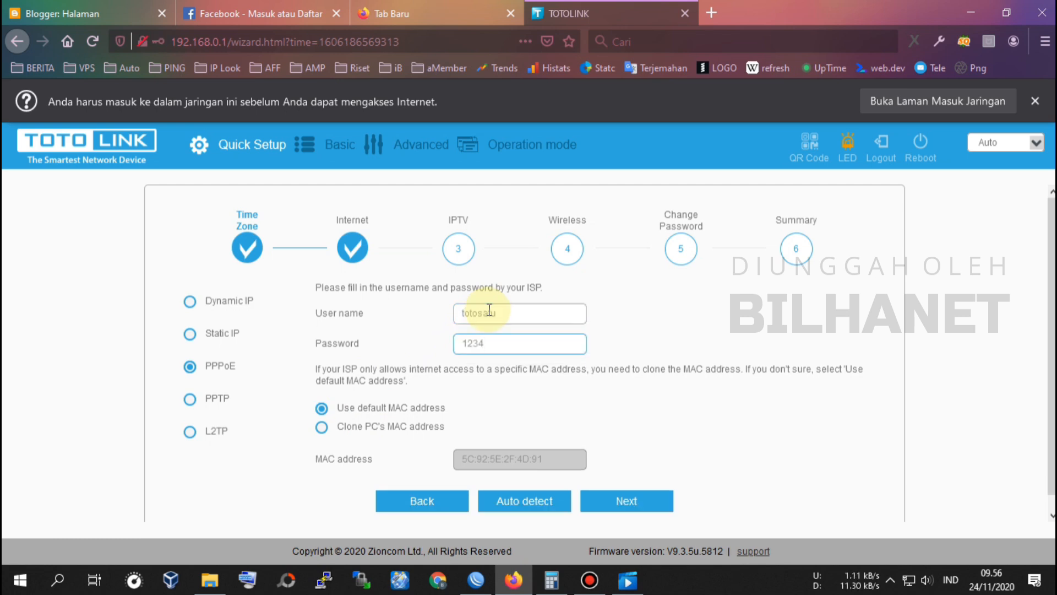
{"action": "scroll", "coordinate": [536, 375], "scroll_direction": "down", "scroll_amount": 1}
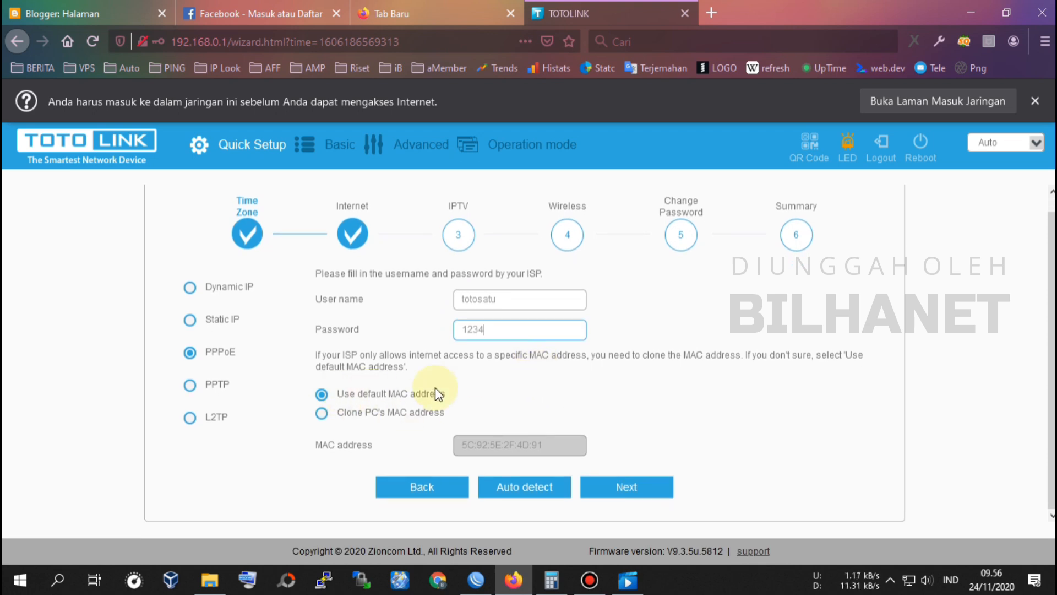
{"action": "left_click", "coordinate": [643, 493]}
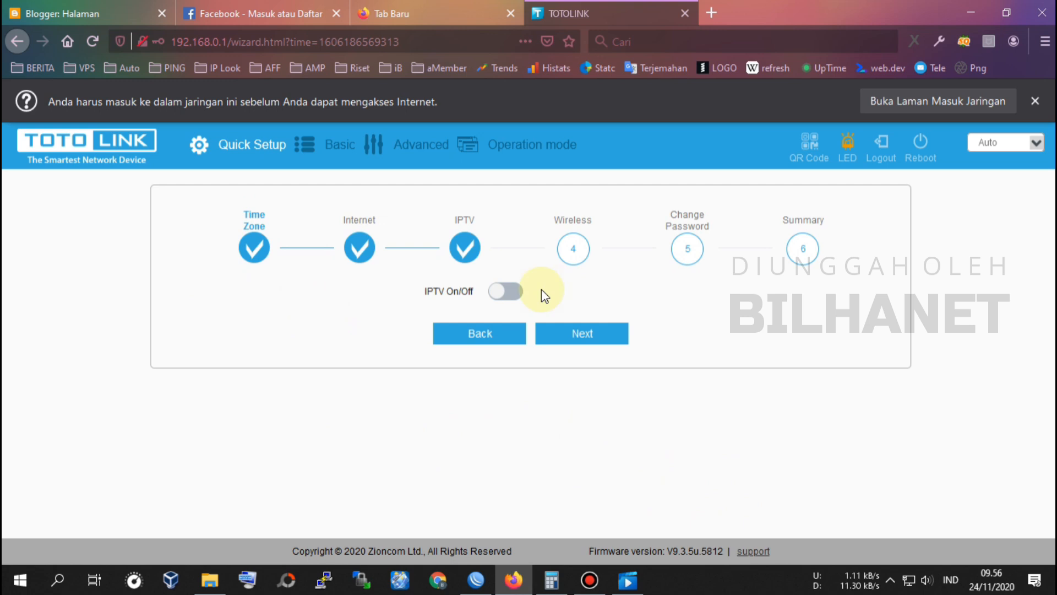
Step: Turn IPTV on in User Define mode with LAN2 as the set-top-box port
{"action": "left_click", "coordinate": [503, 296]}
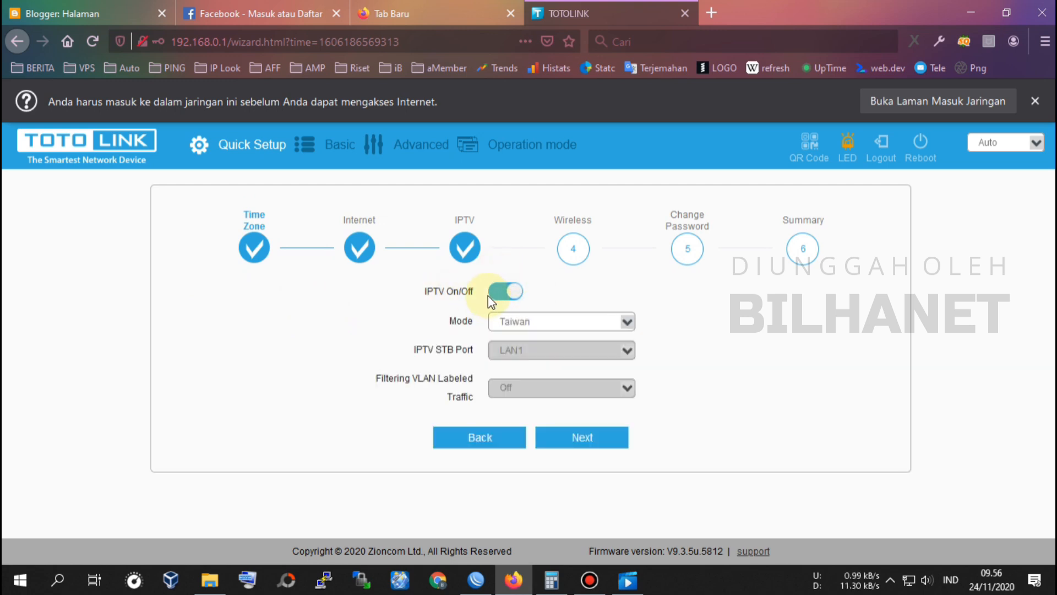
{"action": "left_click", "coordinate": [513, 323]}
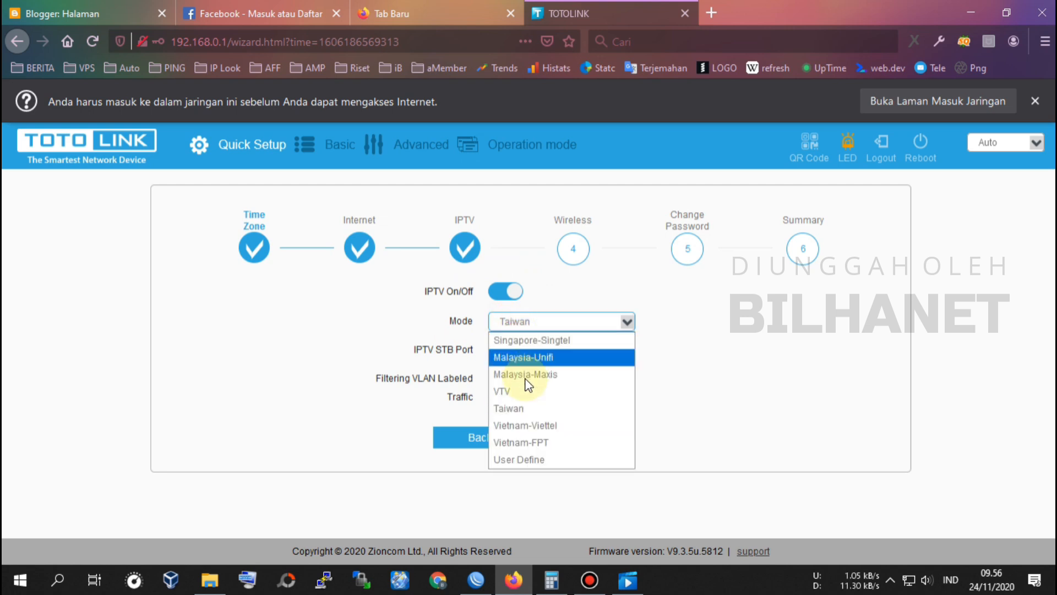
{"action": "left_click", "coordinate": [528, 458]}
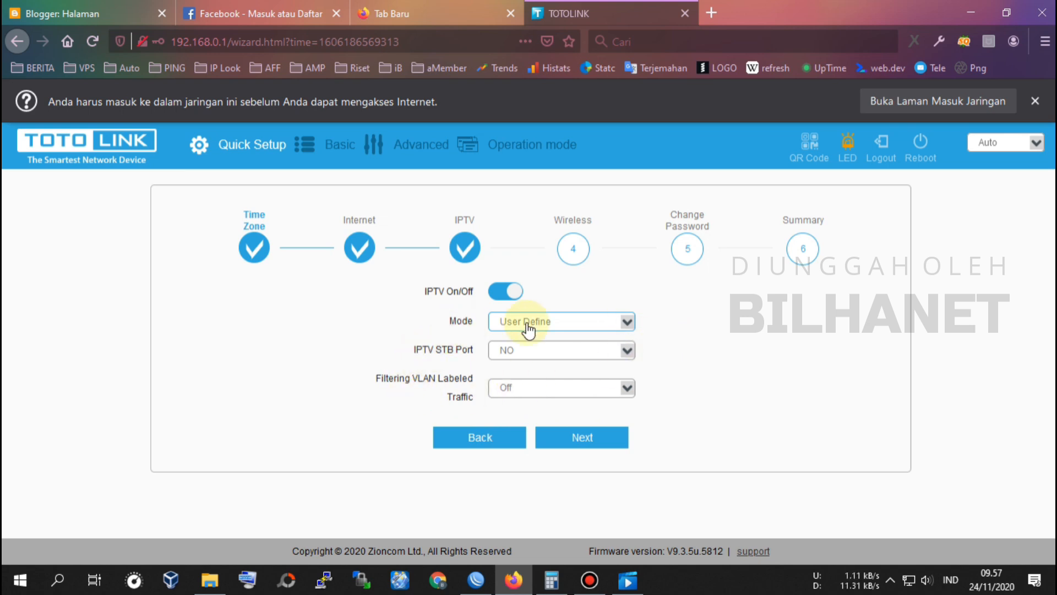
{"action": "left_click", "coordinate": [503, 352]}
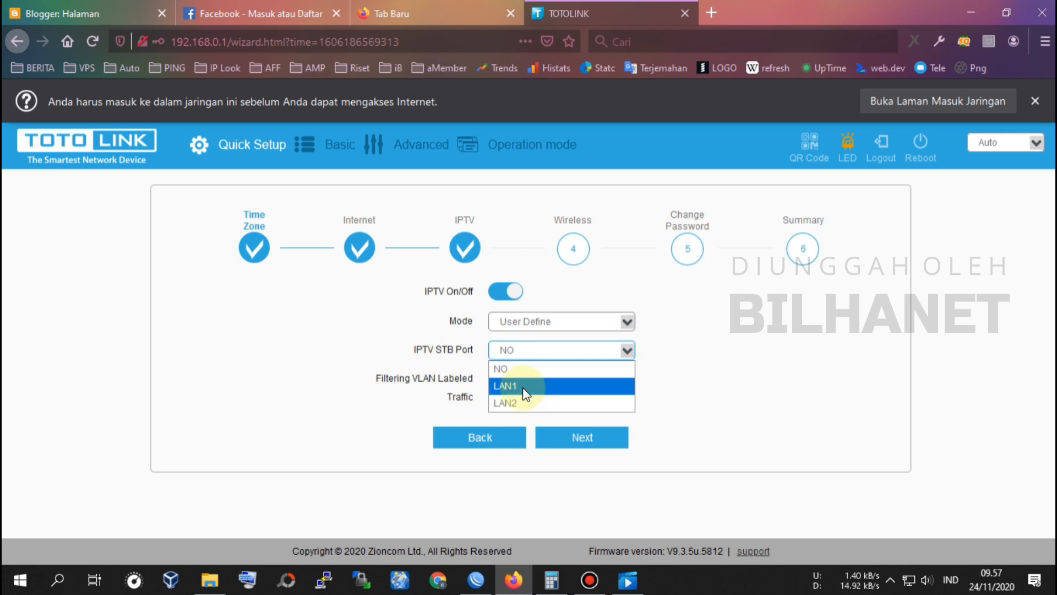
{"action": "left_click", "coordinate": [517, 402]}
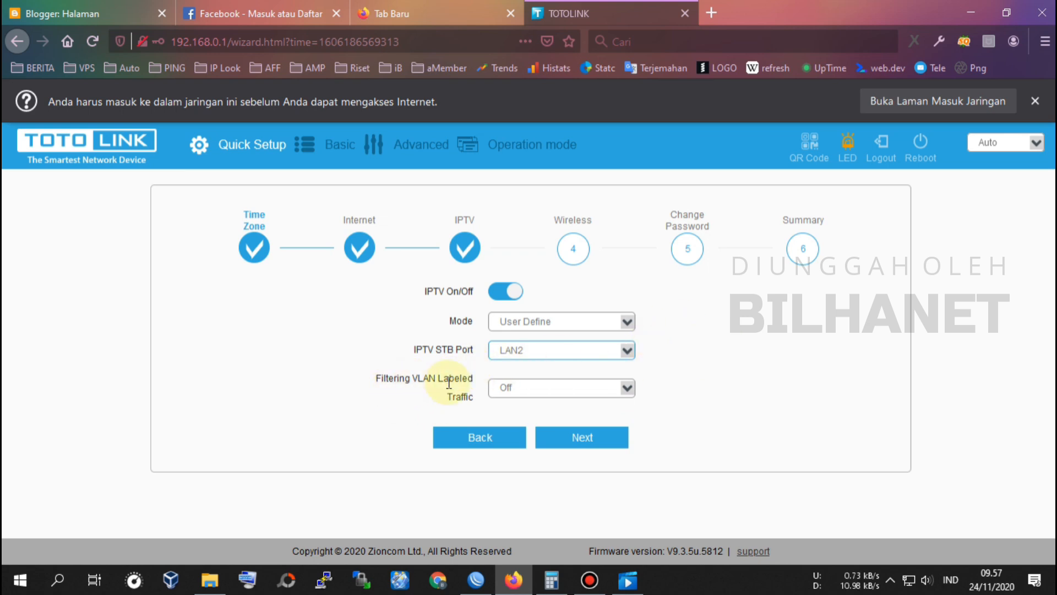
Step: Leave VLAN labeled traffic filtering Off and continue to the wireless step
{"action": "left_click", "coordinate": [515, 391]}
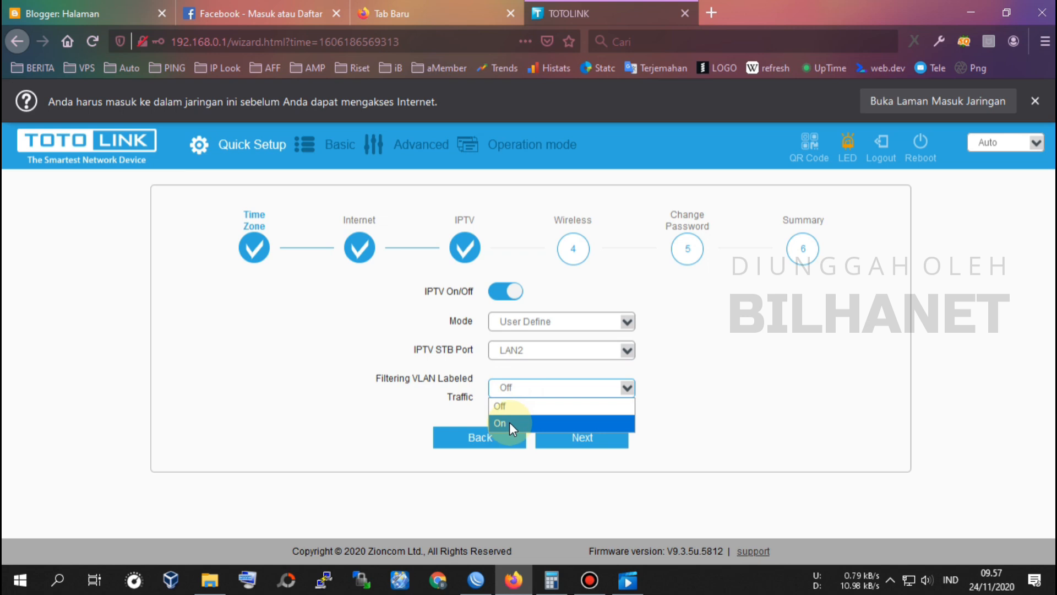
{"action": "left_click", "coordinate": [510, 421]}
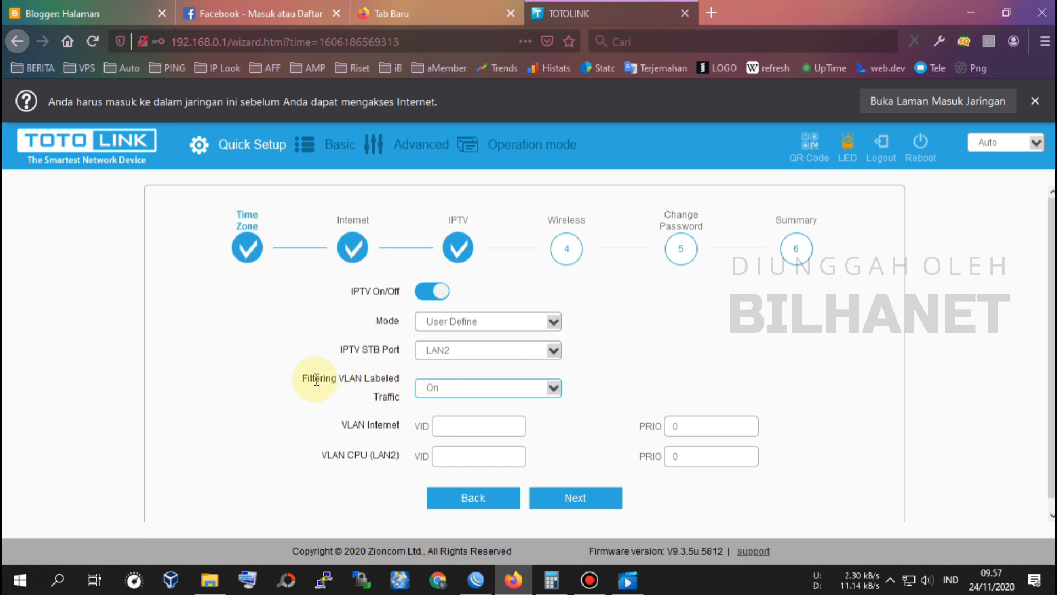
{"action": "left_click", "coordinate": [426, 388]}
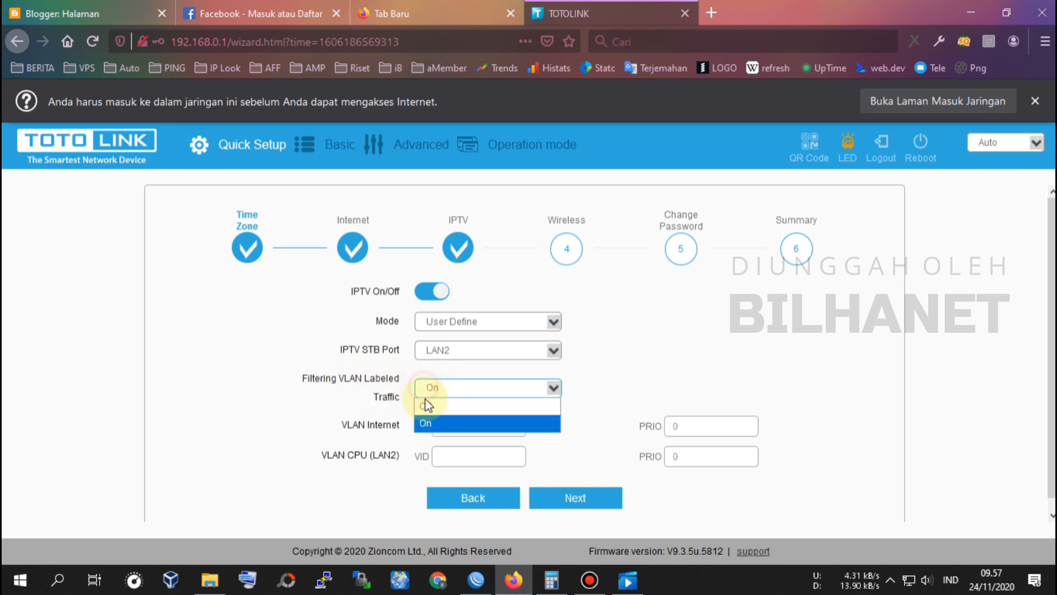
{"action": "left_click", "coordinate": [430, 420]}
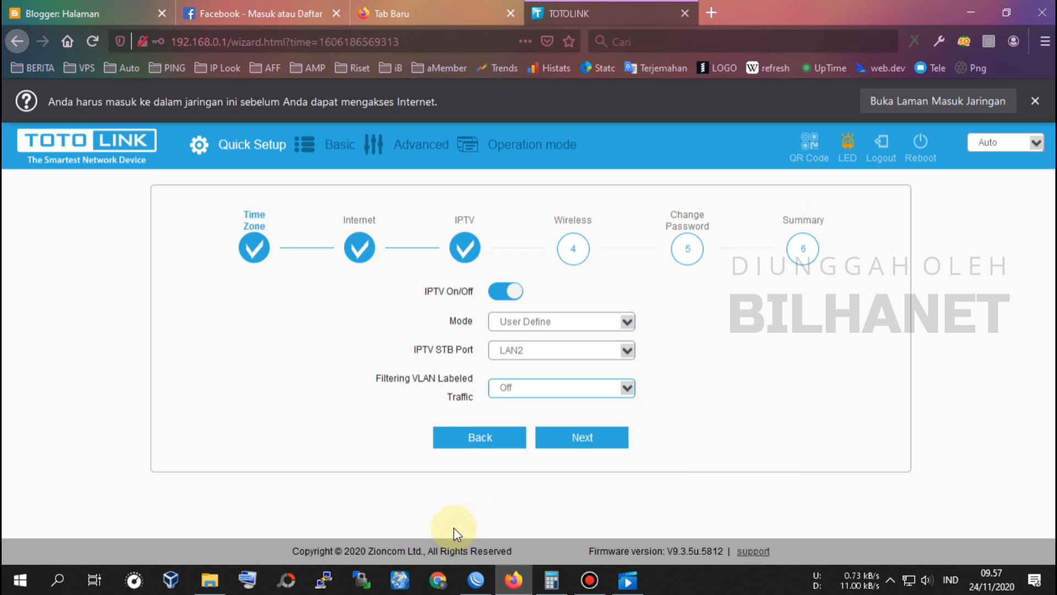
{"action": "left_click", "coordinate": [592, 446]}
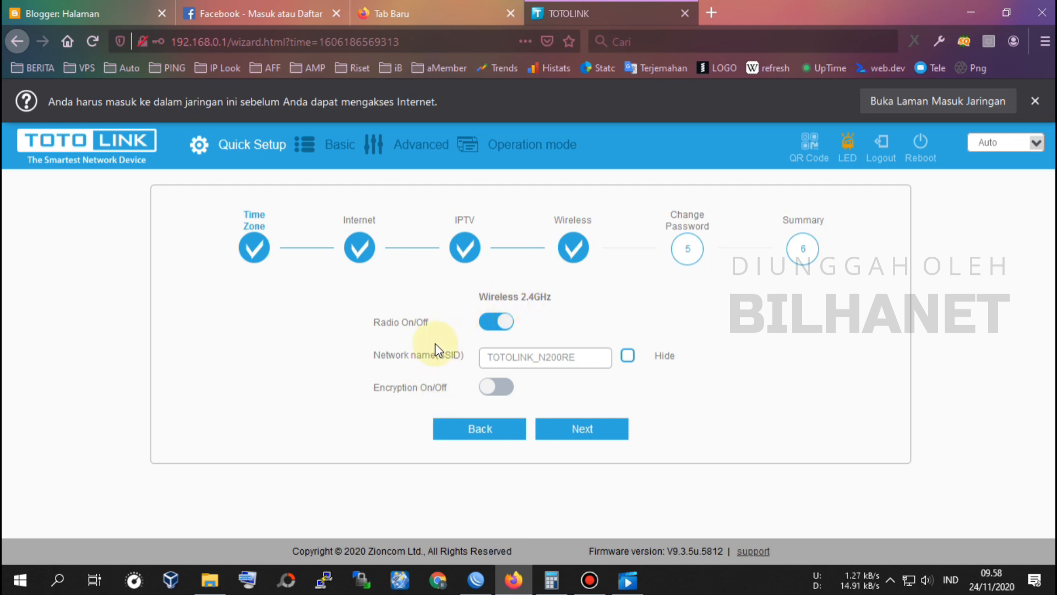
Step: Name the 2.4GHz Wi-Fi TOTOSATU, switch Encryption On with a Wi-Fi password, and continue
{"action": "left_click_drag", "start_coordinate": [588, 357], "coordinate": [513, 355]}
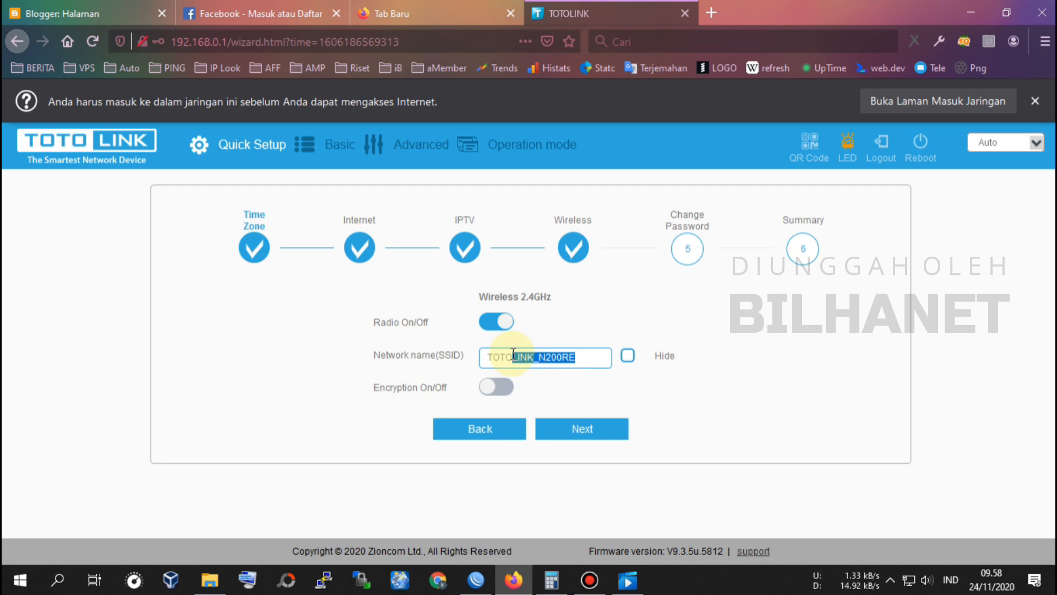
{"action": "key", "text": "BackSpace"}
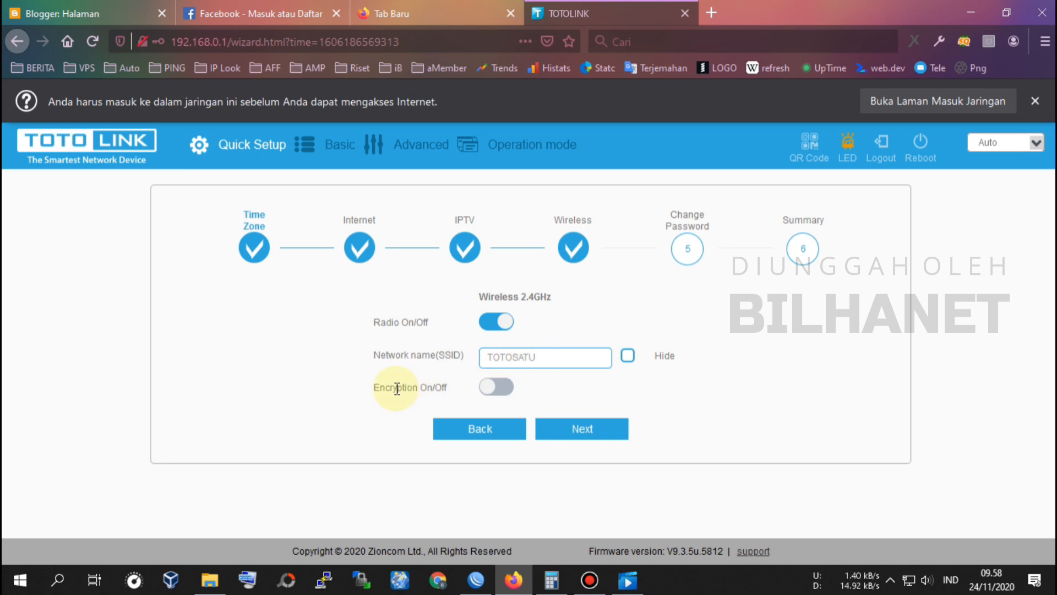
{"action": "left_click", "coordinate": [502, 389]}
{"action": "left_click", "coordinate": [490, 387]}
{"action": "left_click", "coordinate": [510, 414]}
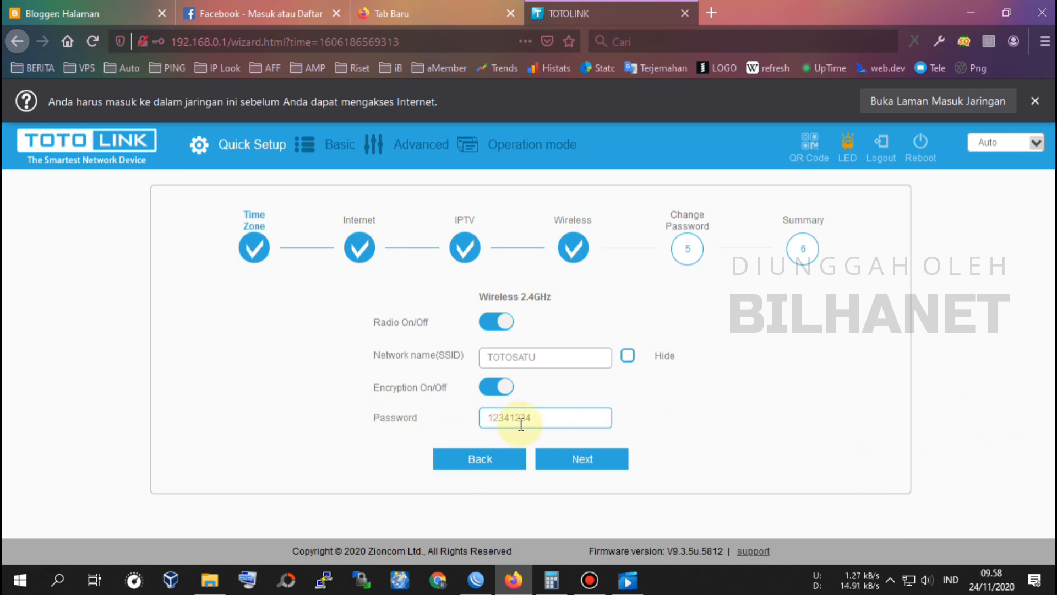
{"action": "left_click", "coordinate": [592, 463]}
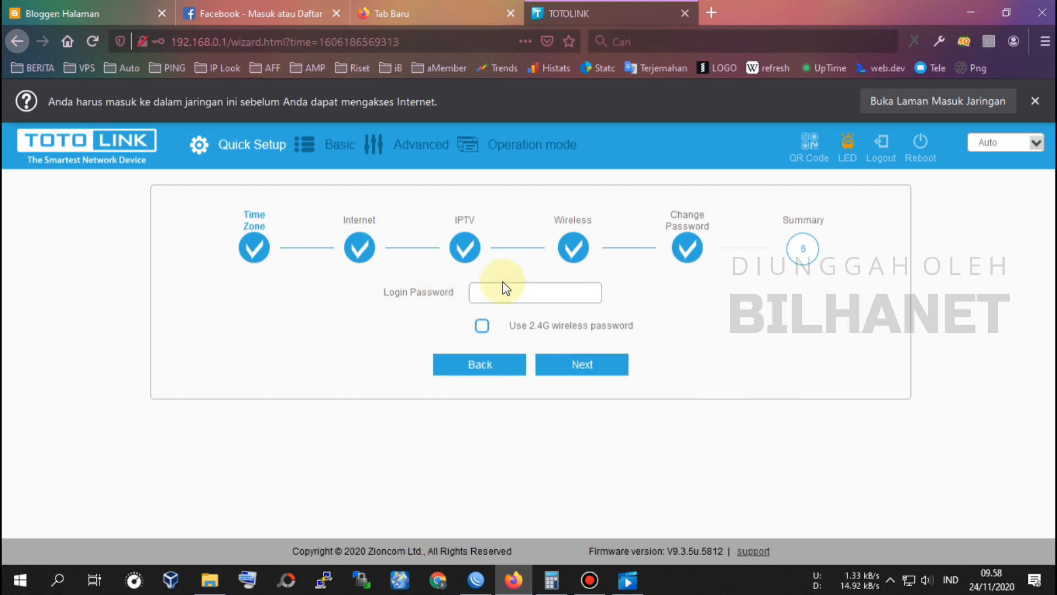
Step: Enter a new router login password and review the summary with both passwords revealed
{"action": "left_click", "coordinate": [513, 299]}
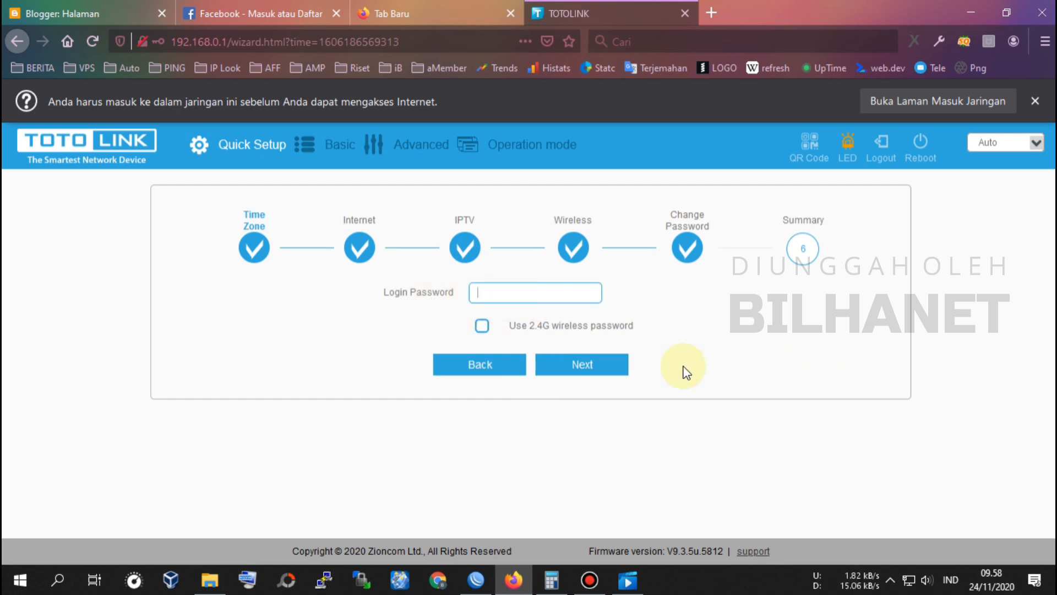
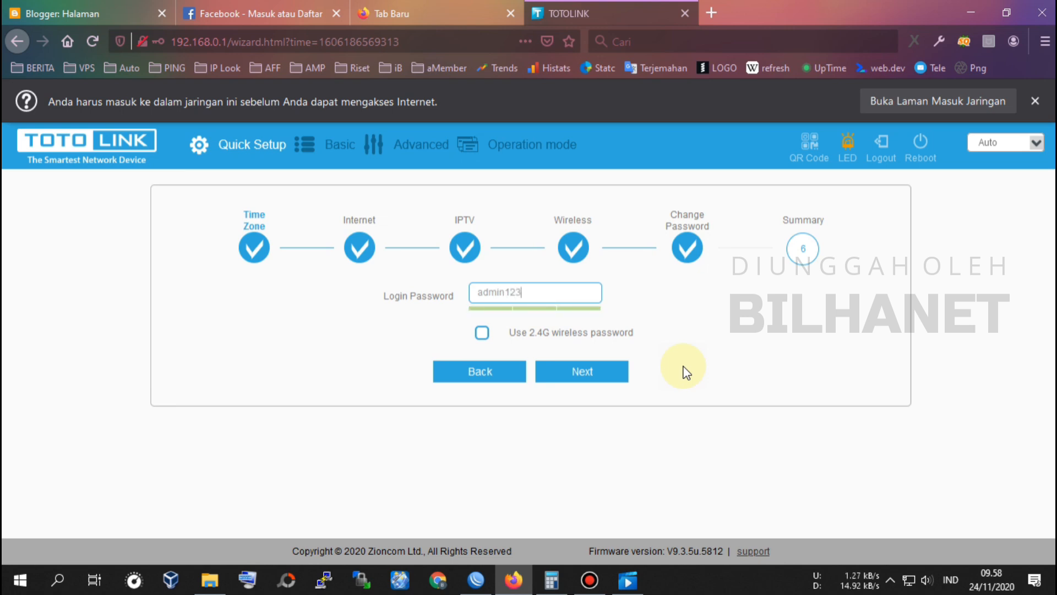
{"action": "left_click", "coordinate": [592, 372]}
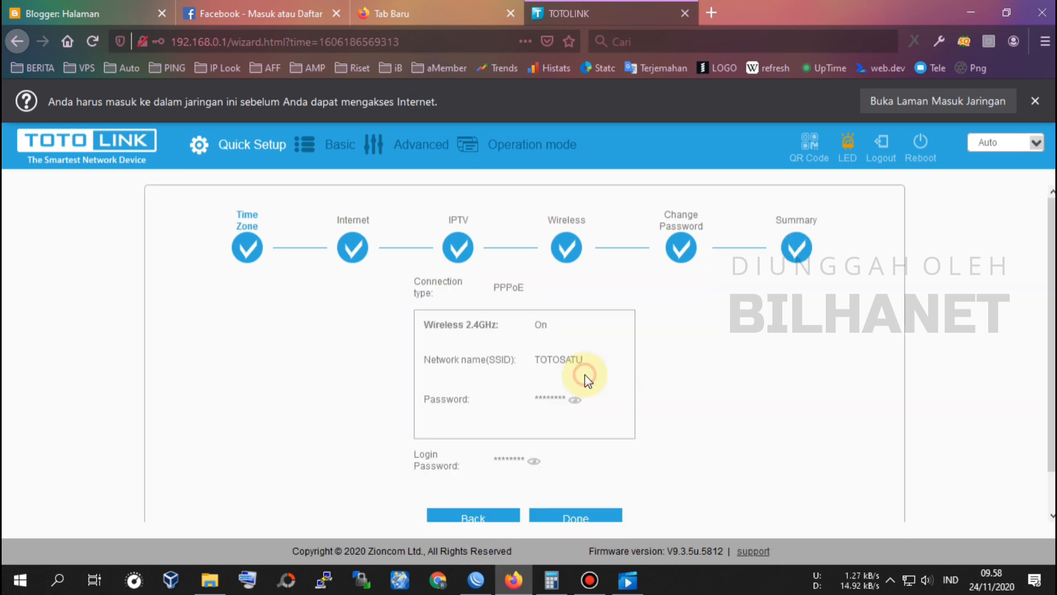
{"action": "scroll", "coordinate": [556, 341], "scroll_direction": "down", "scroll_amount": 1}
{"action": "left_click", "coordinate": [575, 358]}
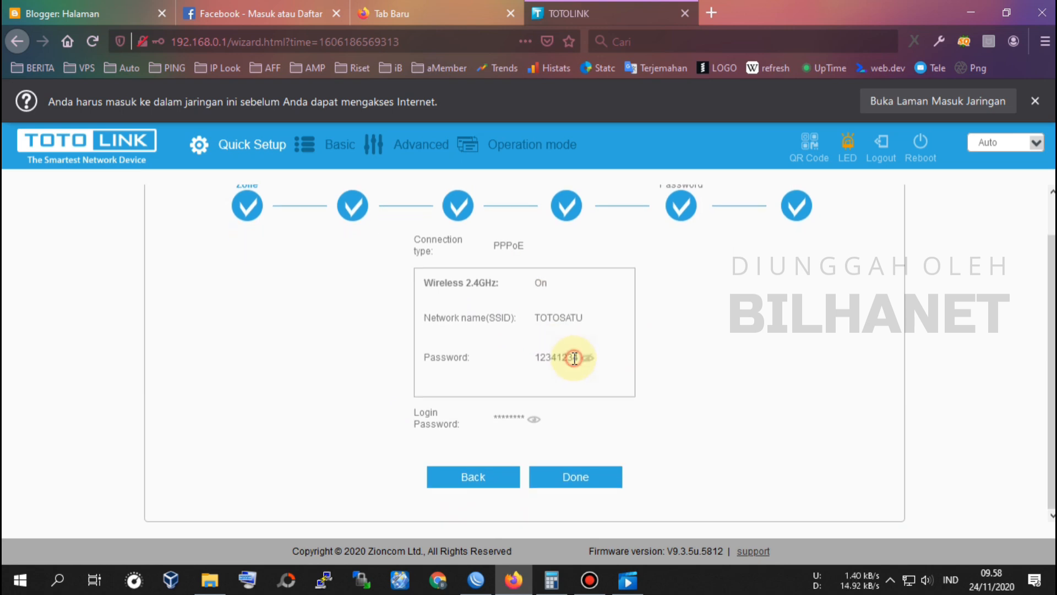
{"action": "left_click", "coordinate": [534, 420]}
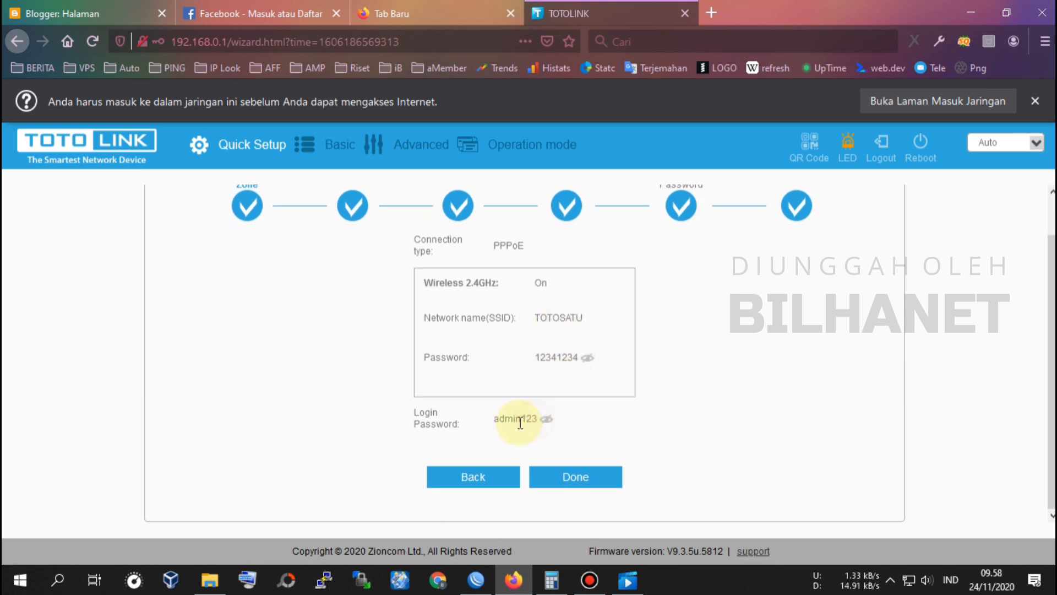
Step: Apply the quick setup and load the router's login page at 192.168.0.1
{"action": "left_click", "coordinate": [576, 477]}
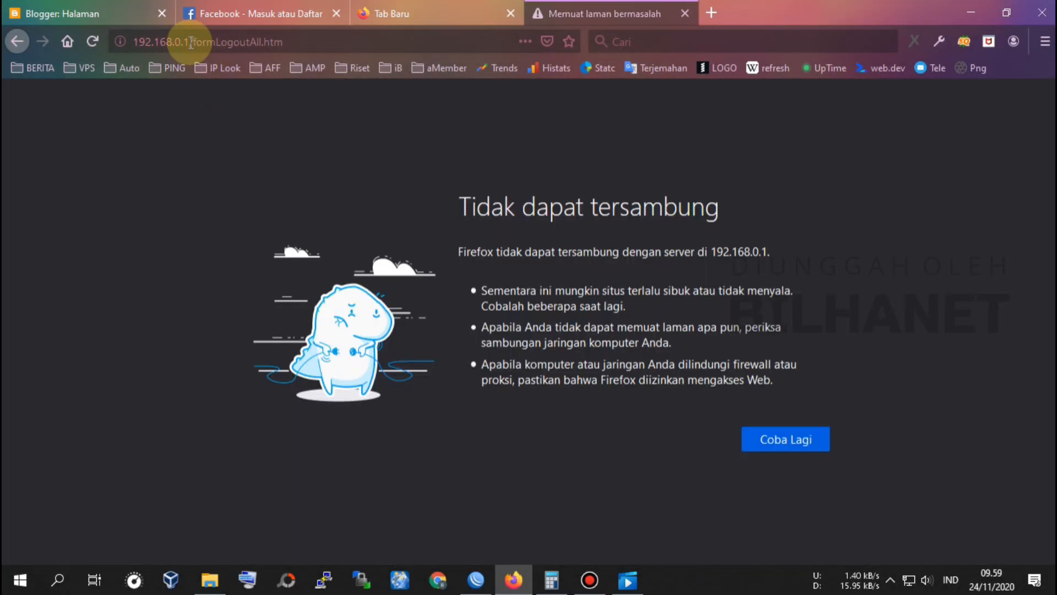
{"action": "left_click", "coordinate": [376, 44]}
{"action": "key", "text": "BackSpace"}
{"action": "key", "text": "Return"}
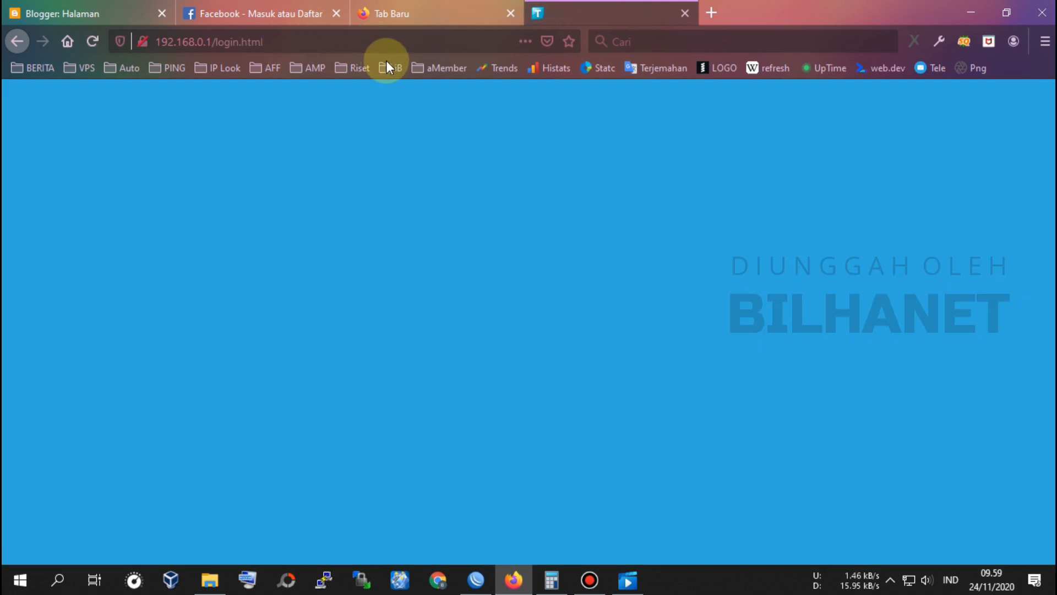
Step: Reload the login page and log back into the TOTOLINK admin with the new password
{"action": "left_click", "coordinate": [271, 41]}
{"action": "key", "text": "Return"}
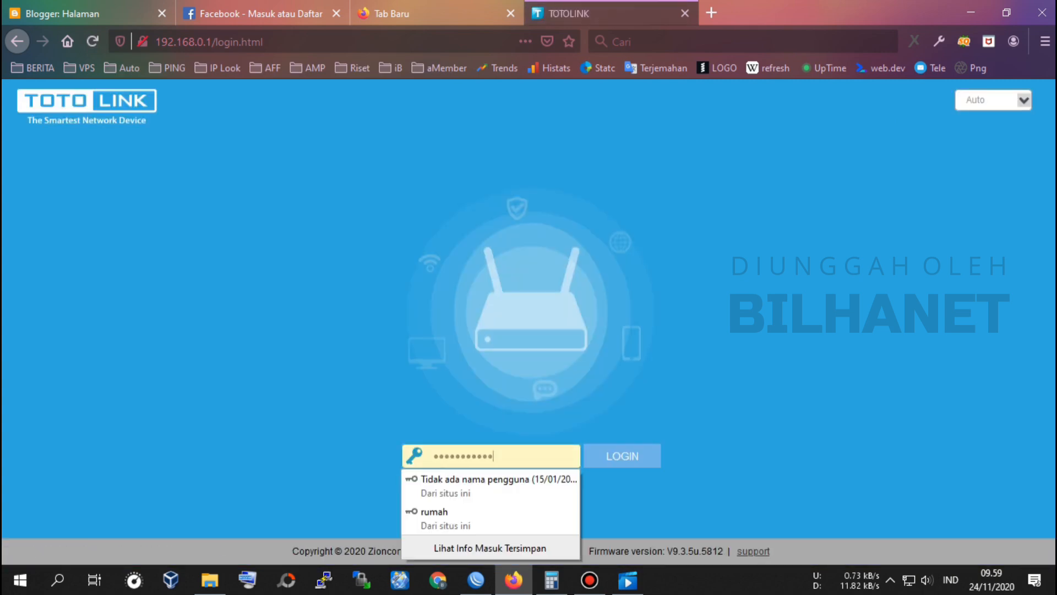
{"action": "double_click", "coordinate": [528, 461]}
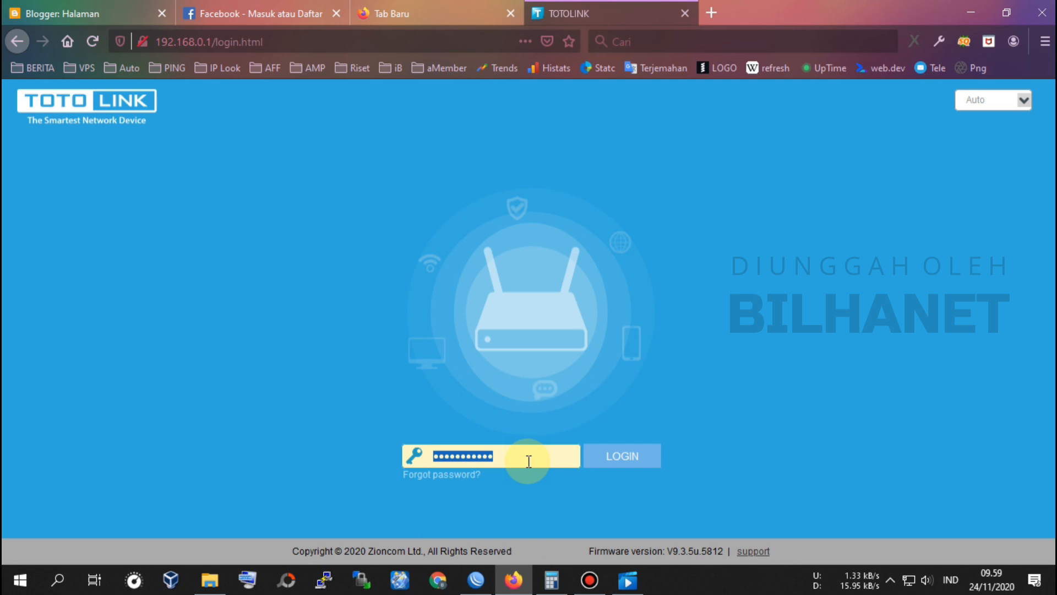
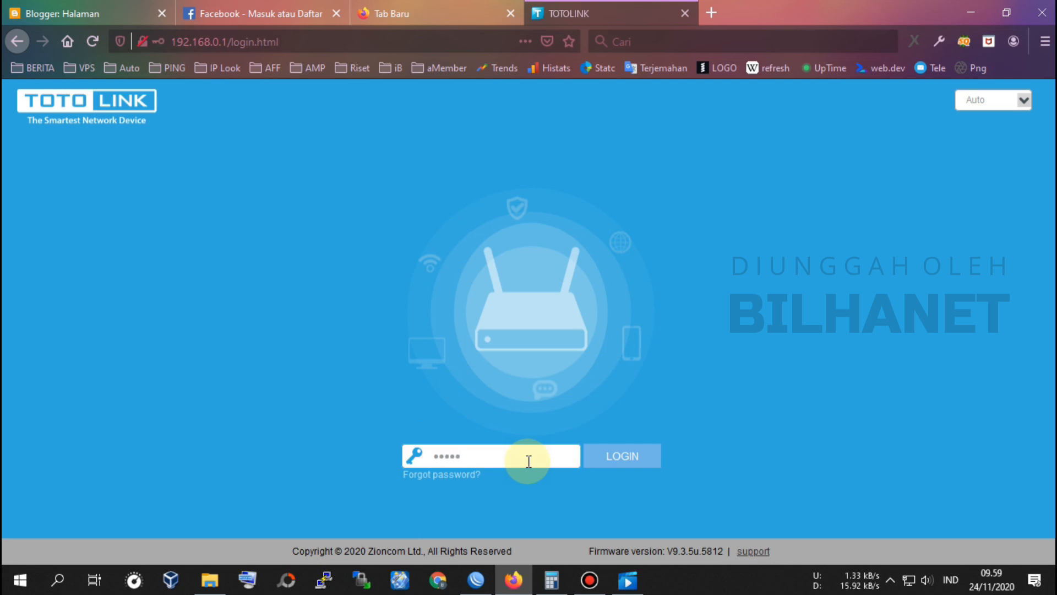
{"action": "left_click", "coordinate": [630, 462]}
{"action": "left_click", "coordinate": [353, 164]}
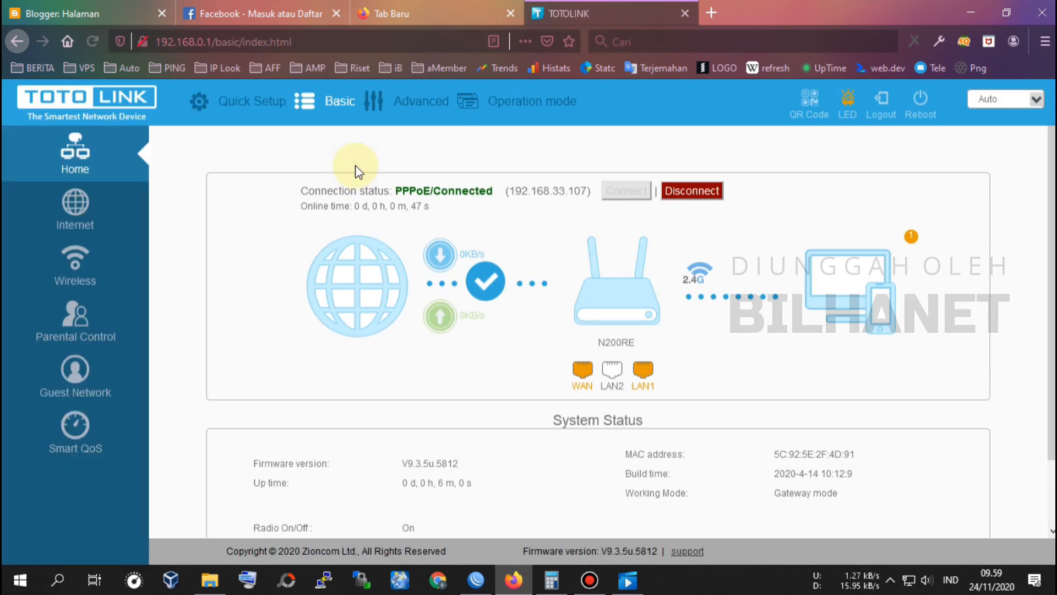
Step: Highlight the Home page connection status reading PPPoE / Connected at 192.168.33.107
{"action": "double_click", "coordinate": [409, 193]}
{"action": "left_click", "coordinate": [466, 192]}
{"action": "double_click", "coordinate": [466, 192]}
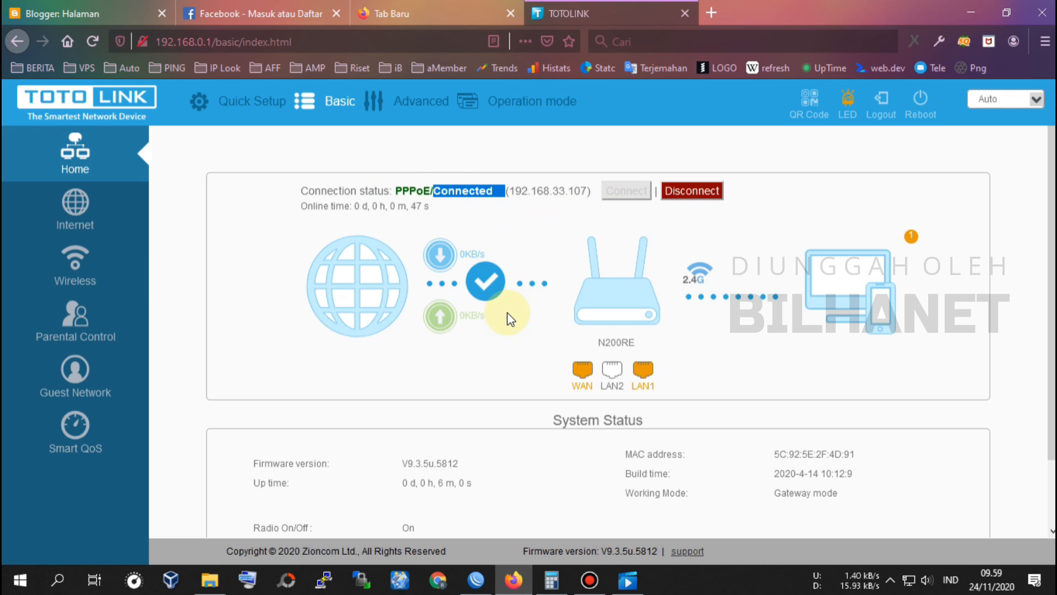
{"action": "left_click", "coordinate": [476, 578]}
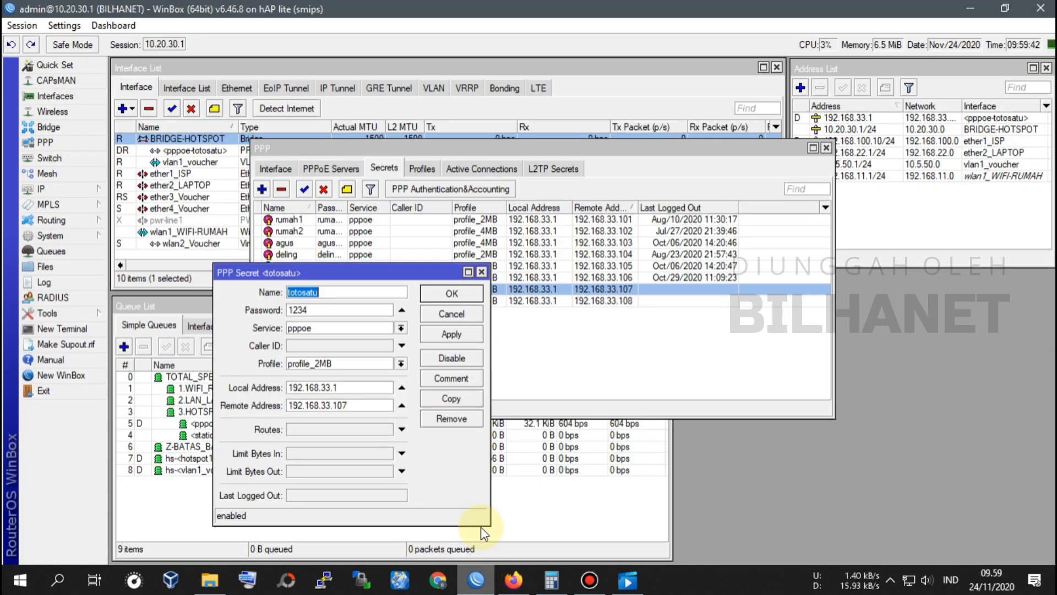
Step: Show totosatu as an active PPP connection at 192.168.33.107
{"action": "left_click", "coordinate": [450, 305]}
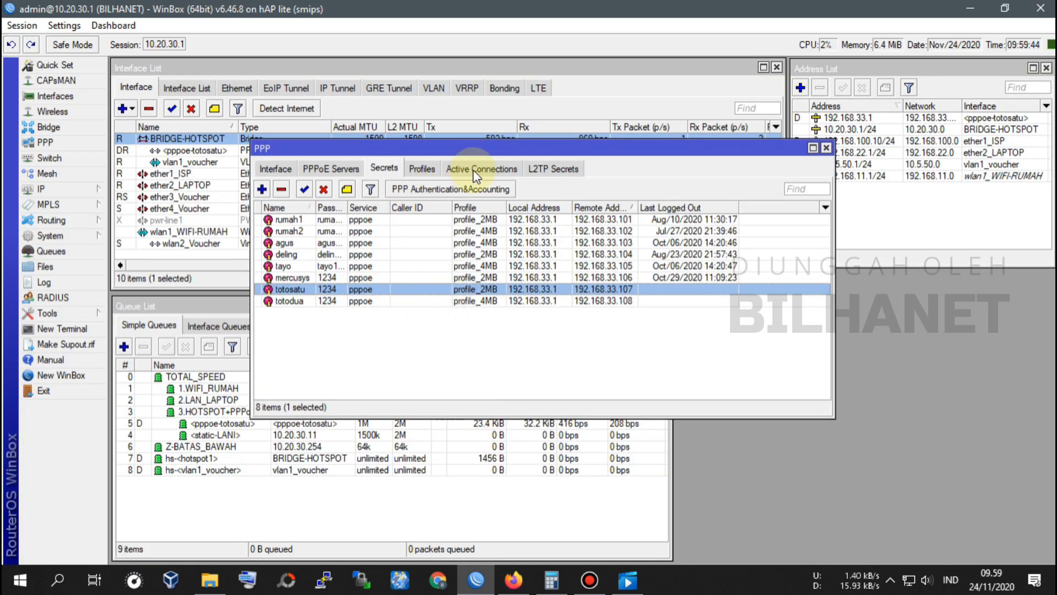
{"action": "left_click_drag", "start_coordinate": [502, 144], "coordinate": [621, 206]}
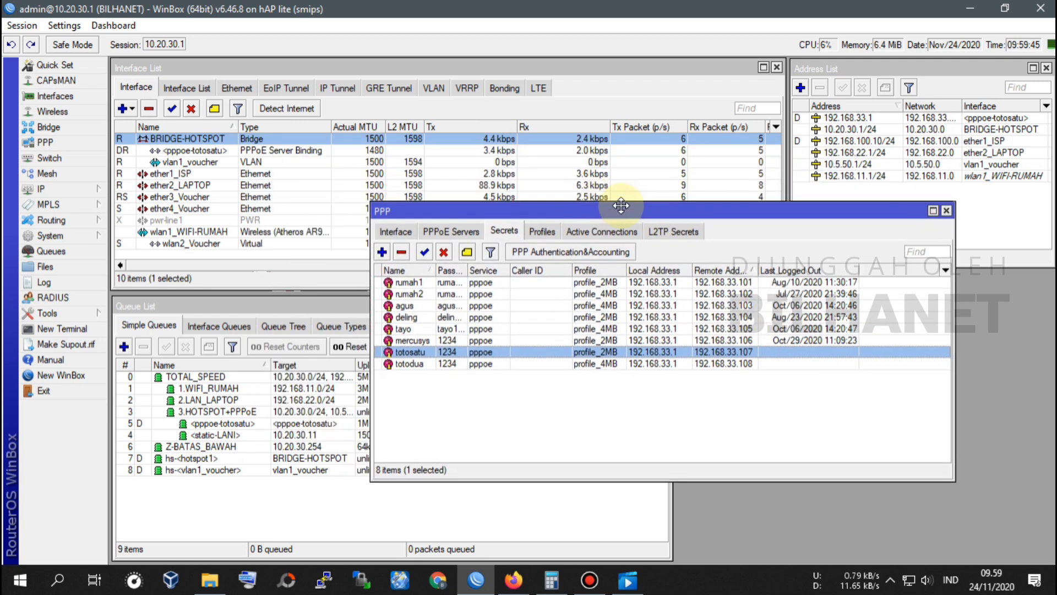
{"action": "left_click", "coordinate": [620, 233]}
{"action": "left_click", "coordinate": [437, 283]}
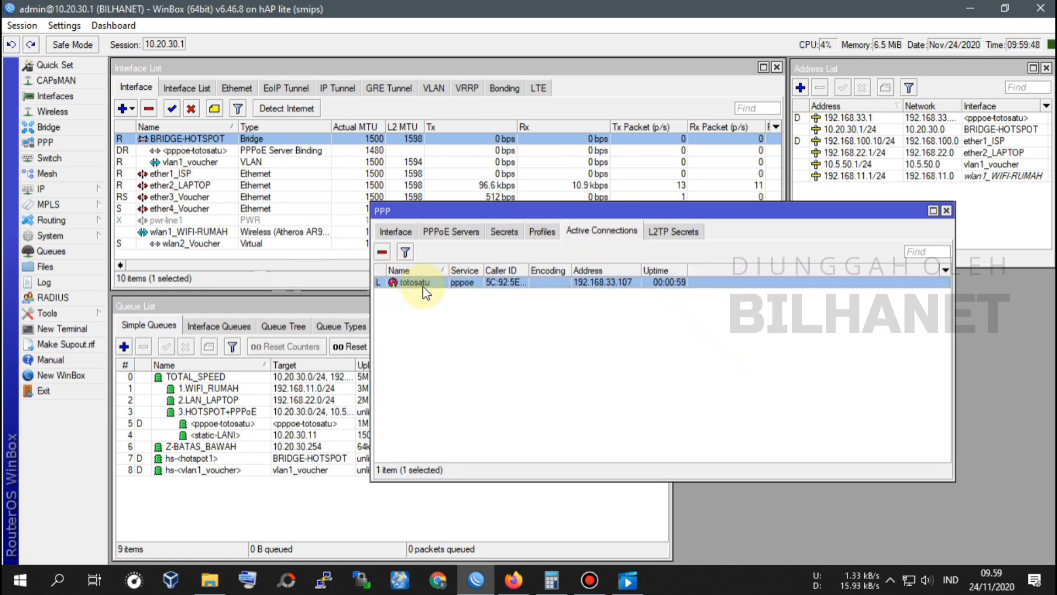
Step: Select the dynamic <pppoe-totosatu> simple queue limited to 1M/2M
{"action": "left_click_drag", "start_coordinate": [679, 203], "coordinate": [765, 76]}
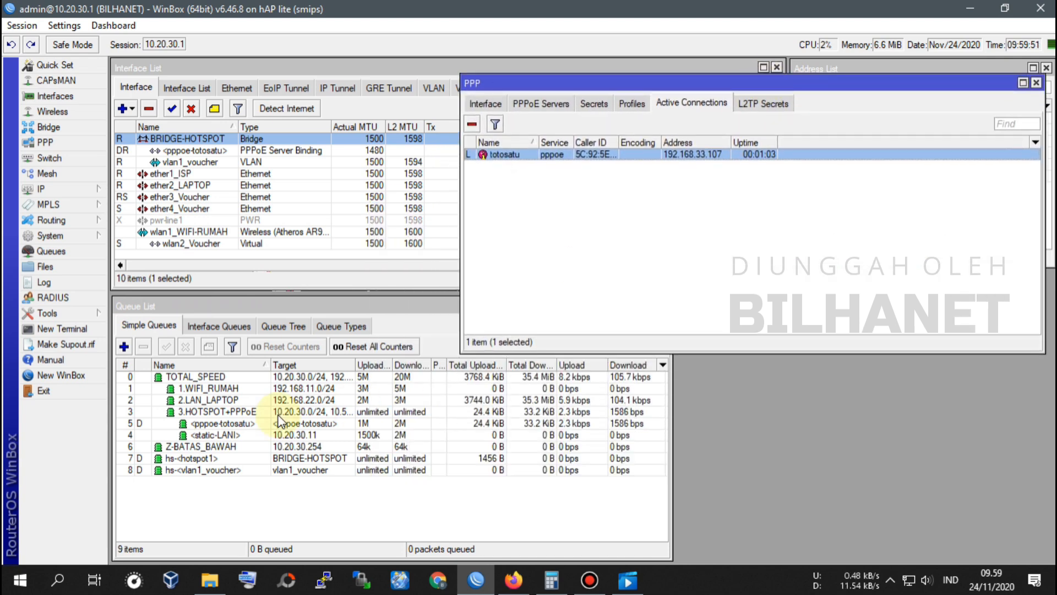
{"action": "left_click", "coordinate": [183, 303]}
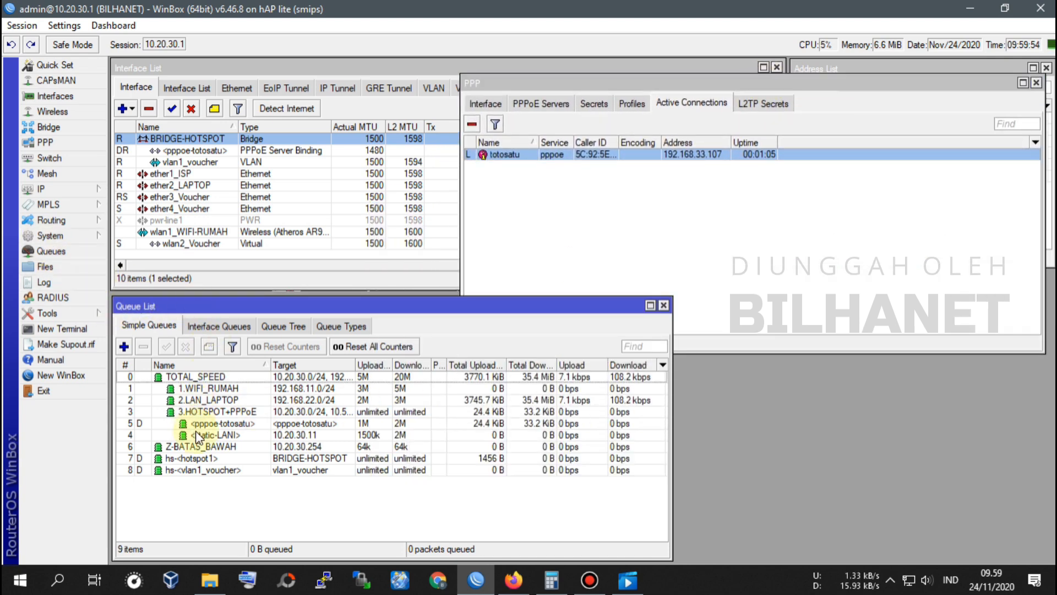
{"action": "left_click", "coordinate": [244, 424]}
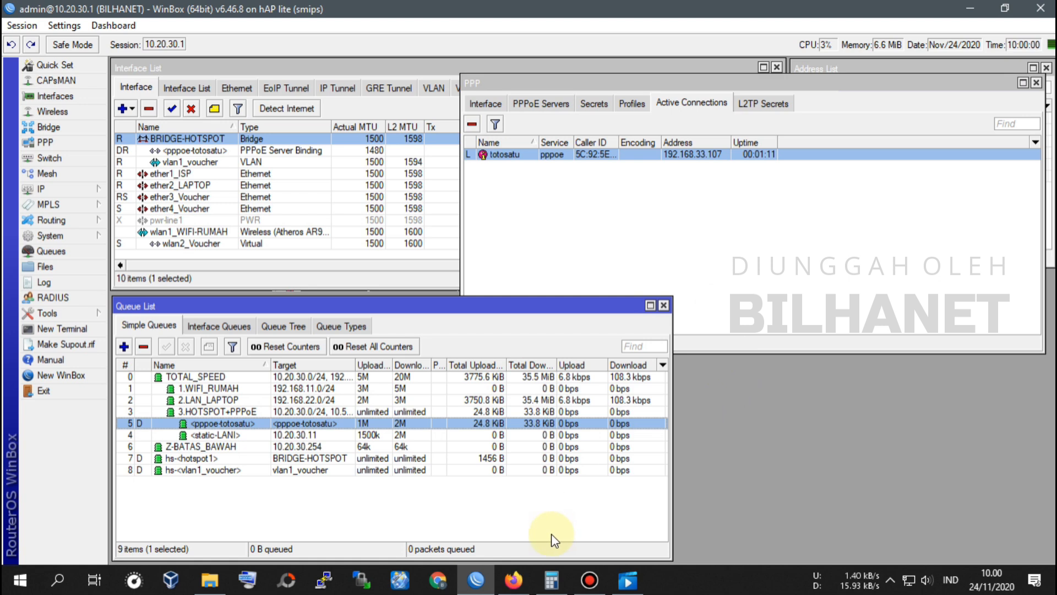
Step: Disable the Ethernet LAN PC adapter via network settings' Change adapter options
{"action": "right_click", "coordinate": [909, 577]}
{"action": "left_click", "coordinate": [860, 430]}
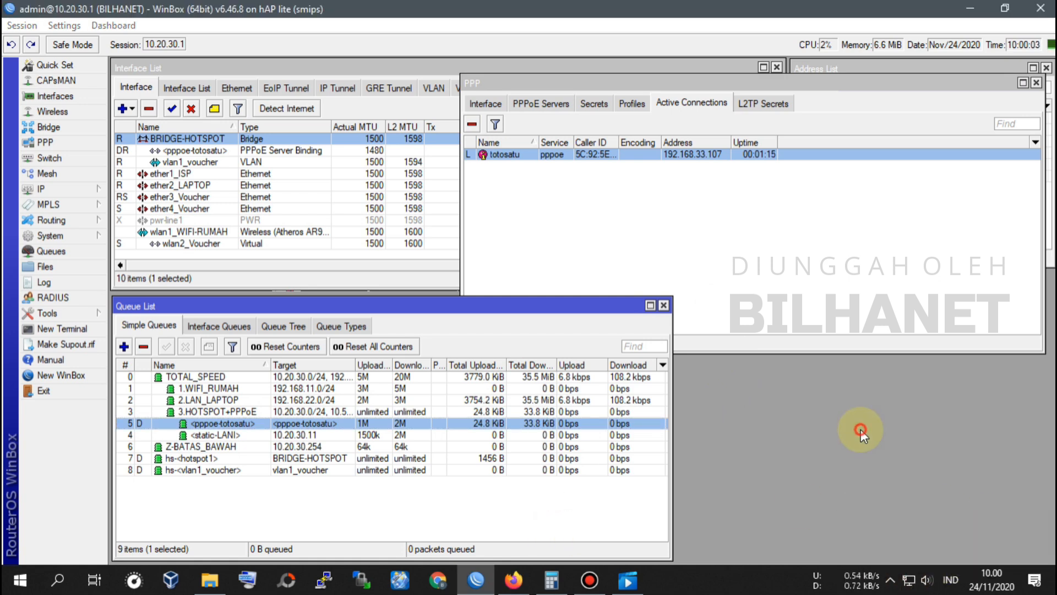
{"action": "left_click", "coordinate": [906, 581]}
{"action": "right_click", "coordinate": [909, 582]}
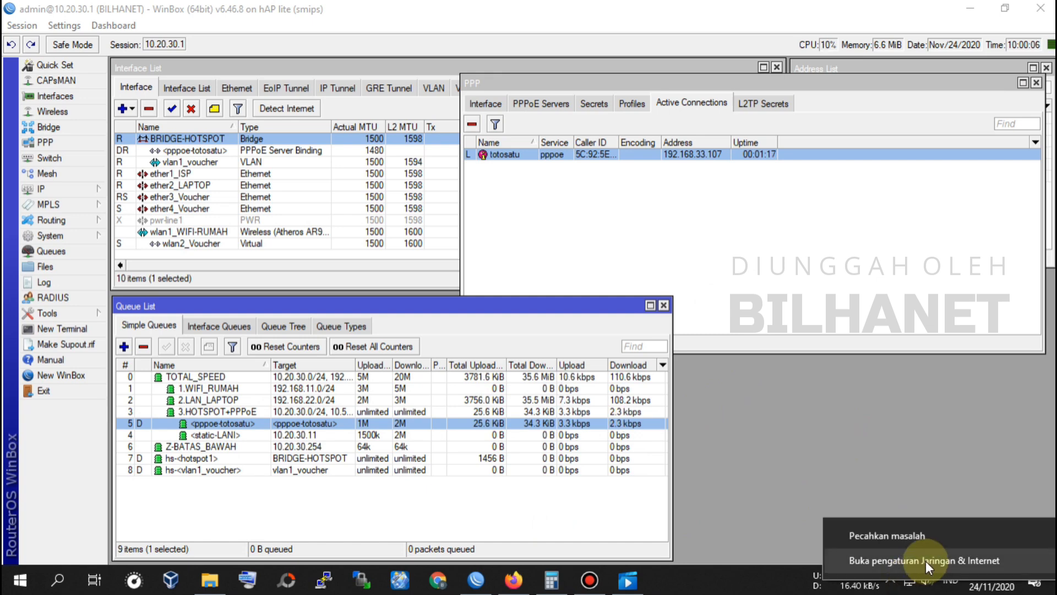
{"action": "left_click", "coordinate": [926, 560]}
{"action": "left_click", "coordinate": [359, 430]}
{"action": "left_click", "coordinate": [406, 257]}
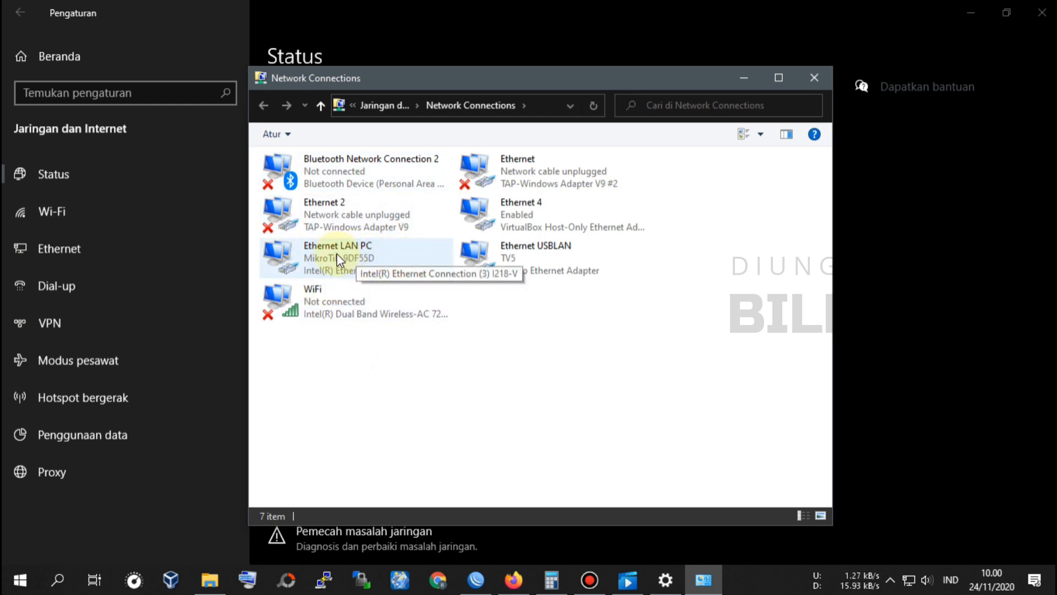
{"action": "right_click", "coordinate": [351, 257]}
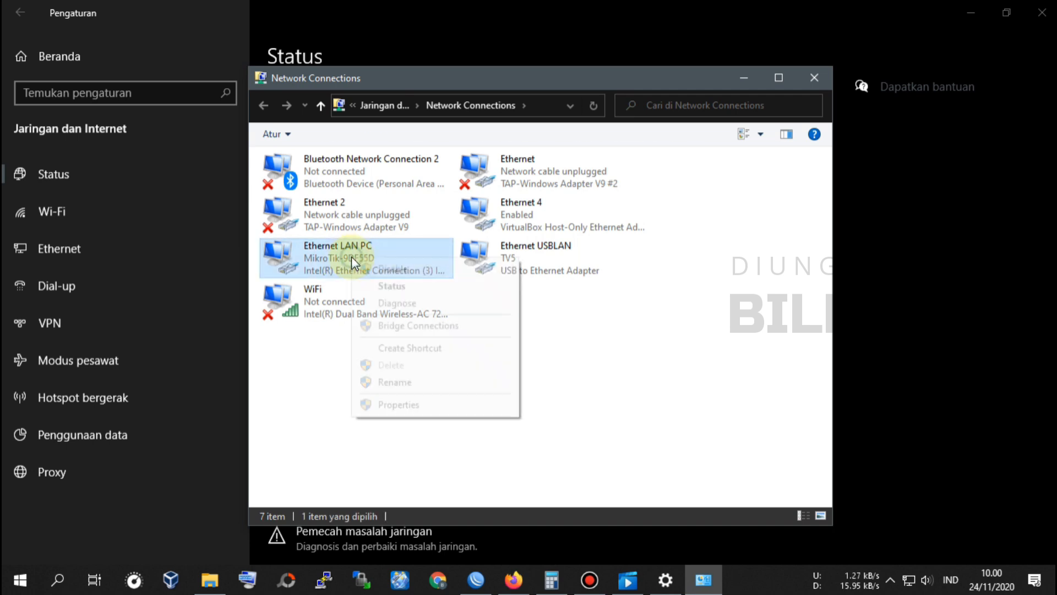
{"action": "left_click", "coordinate": [392, 269]}
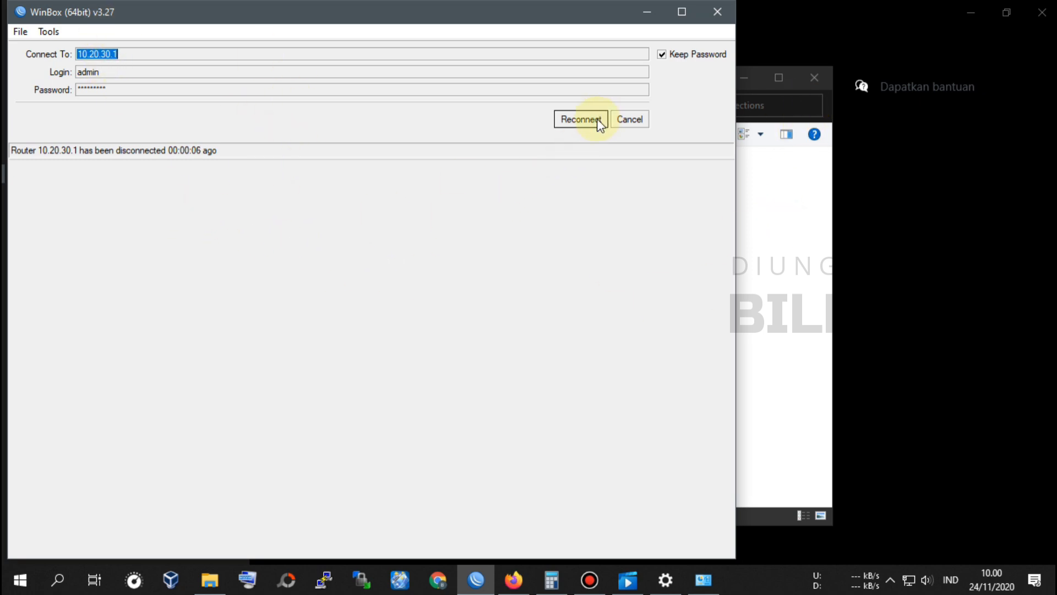
Step: Reconnect WinBox to 10.20.30.1, confirm totosatu is still active, then open a new Firefox tab
{"action": "left_click", "coordinate": [579, 120]}
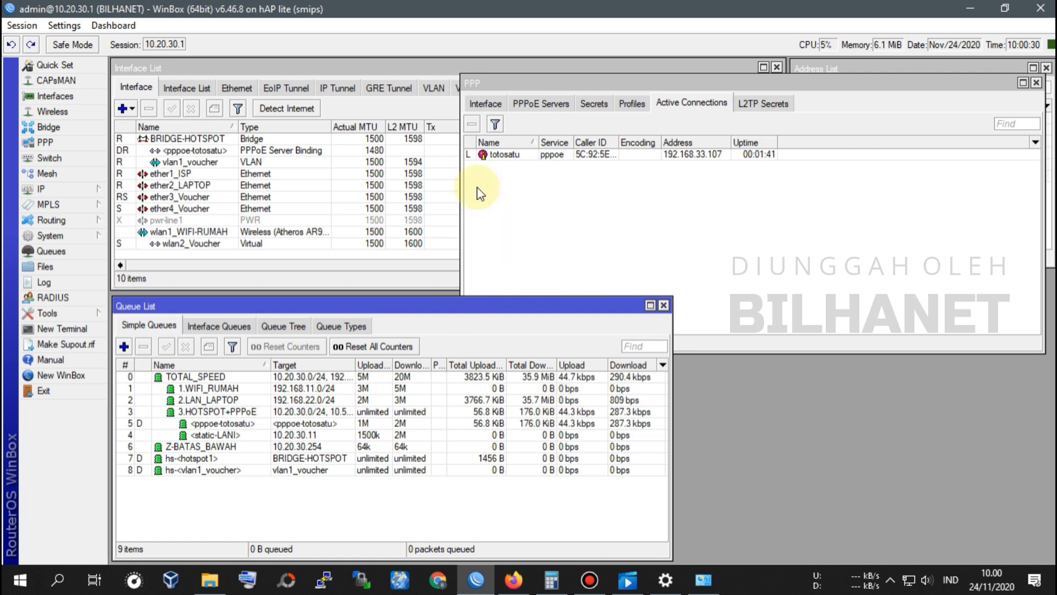
{"action": "left_click", "coordinate": [512, 156]}
{"action": "left_click", "coordinate": [316, 306]}
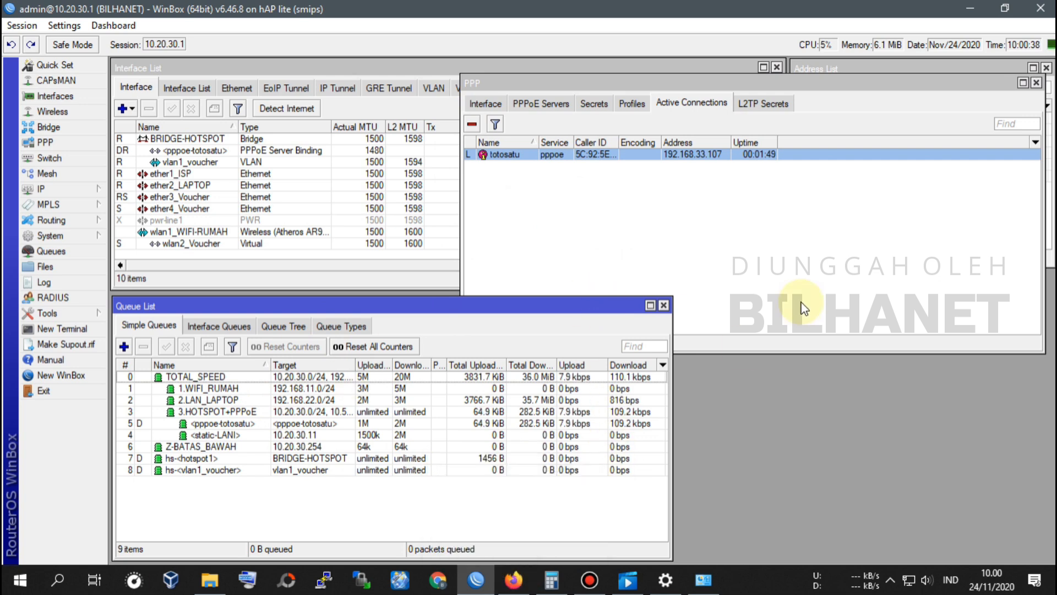
{"action": "left_click", "coordinate": [513, 579]}
{"action": "left_click", "coordinate": [711, 11]}
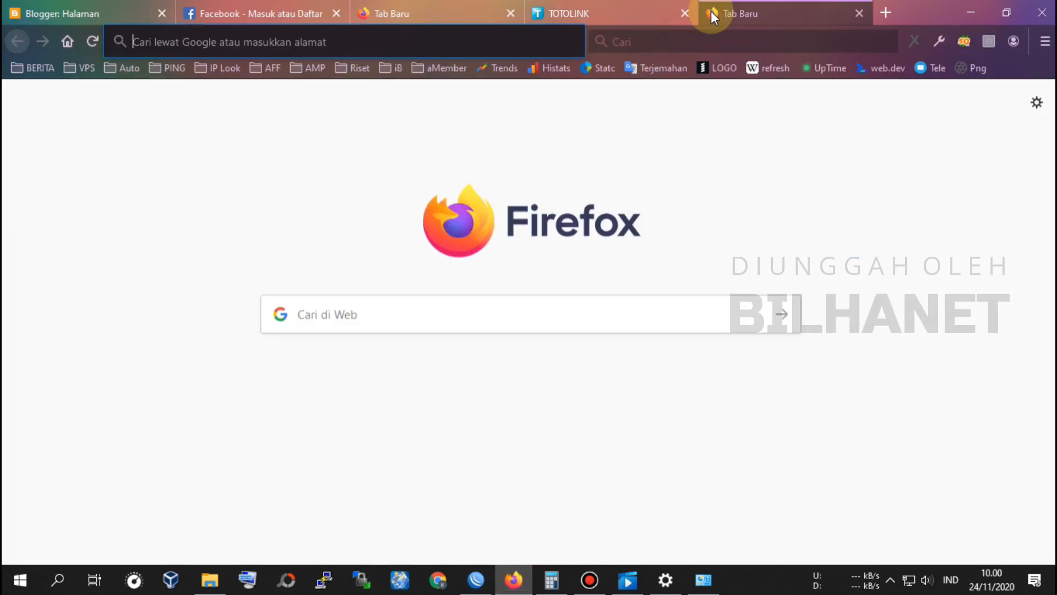
Step: Search 'speedtest' and open the Cyberindo Aditama speedtest site at speedtest.cbn.id
{"action": "type", "text": "speedtest"}
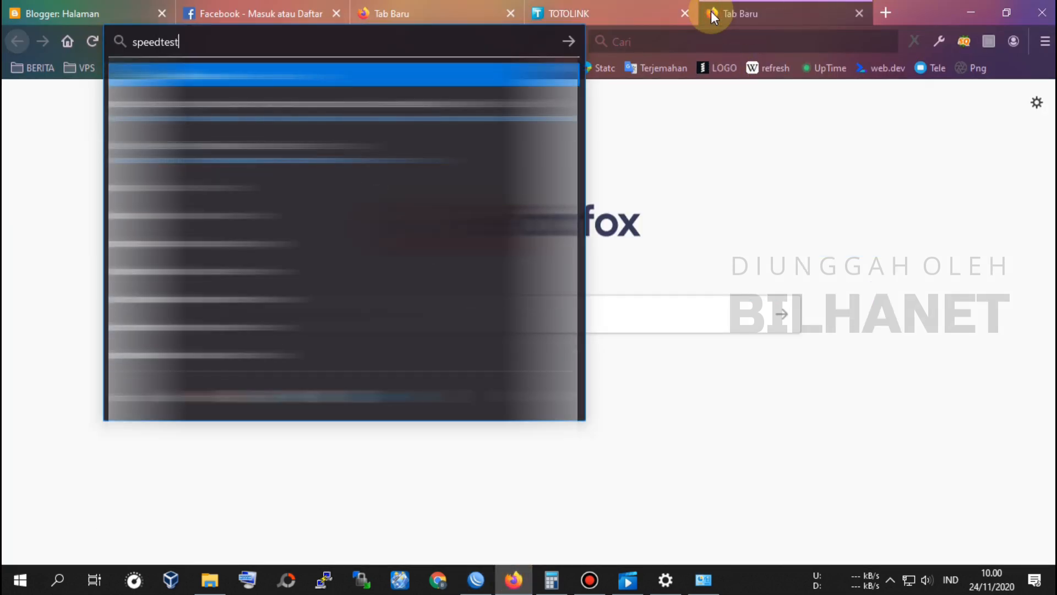
{"action": "key", "text": "Return"}
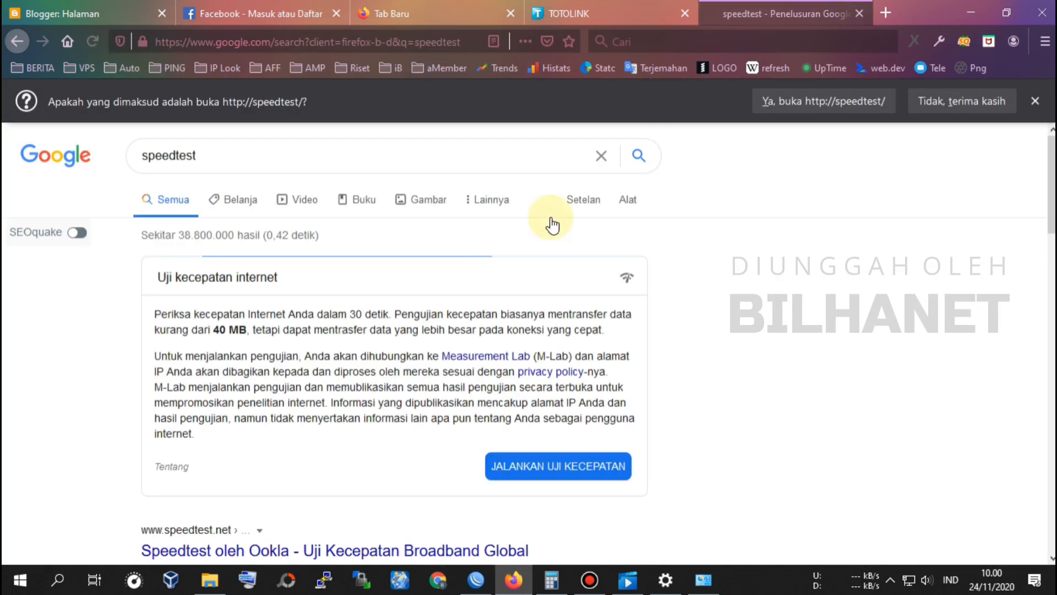
{"action": "scroll", "coordinate": [362, 330], "scroll_direction": "down", "scroll_amount": 2}
{"action": "scroll", "coordinate": [363, 330], "scroll_direction": "down", "scroll_amount": 3}
{"action": "left_click", "coordinate": [285, 366]}
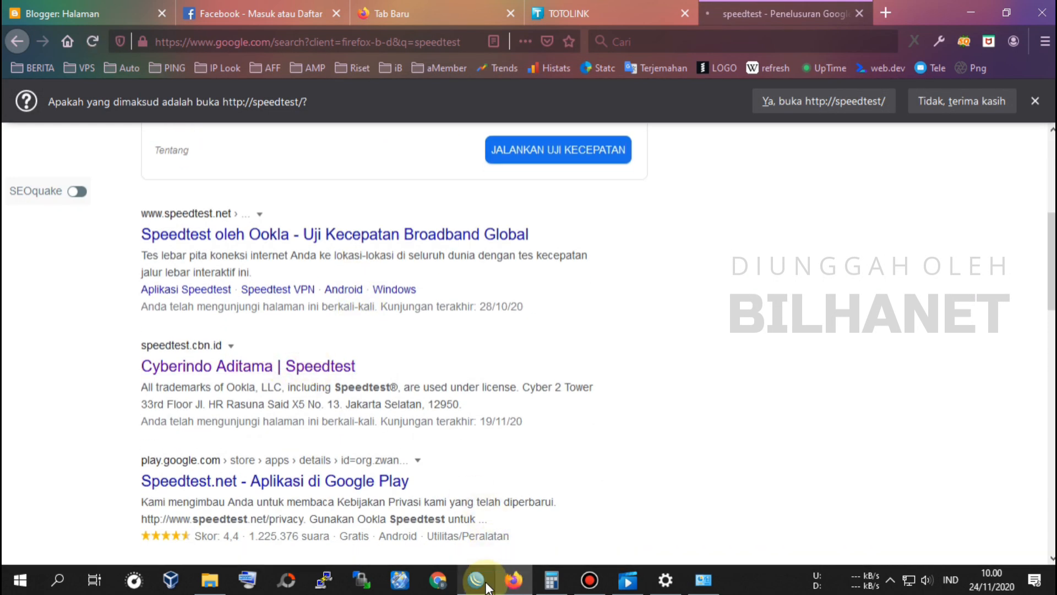
Step: Watch the <pppoe-totosatu> queue in WinBox, then start the speed test
{"action": "left_click", "coordinate": [480, 581]}
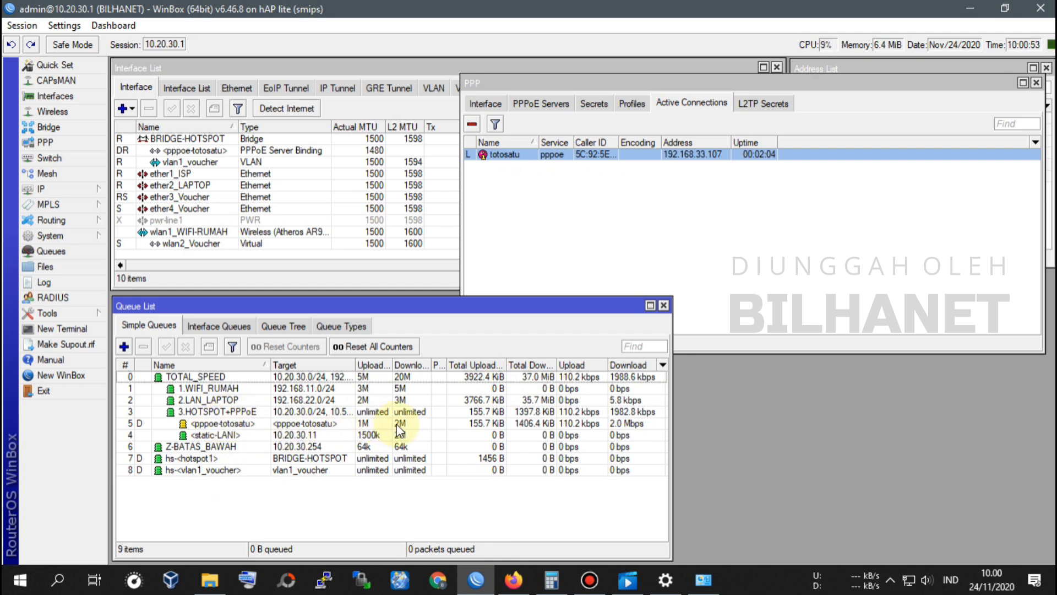
{"action": "left_click", "coordinate": [320, 421]}
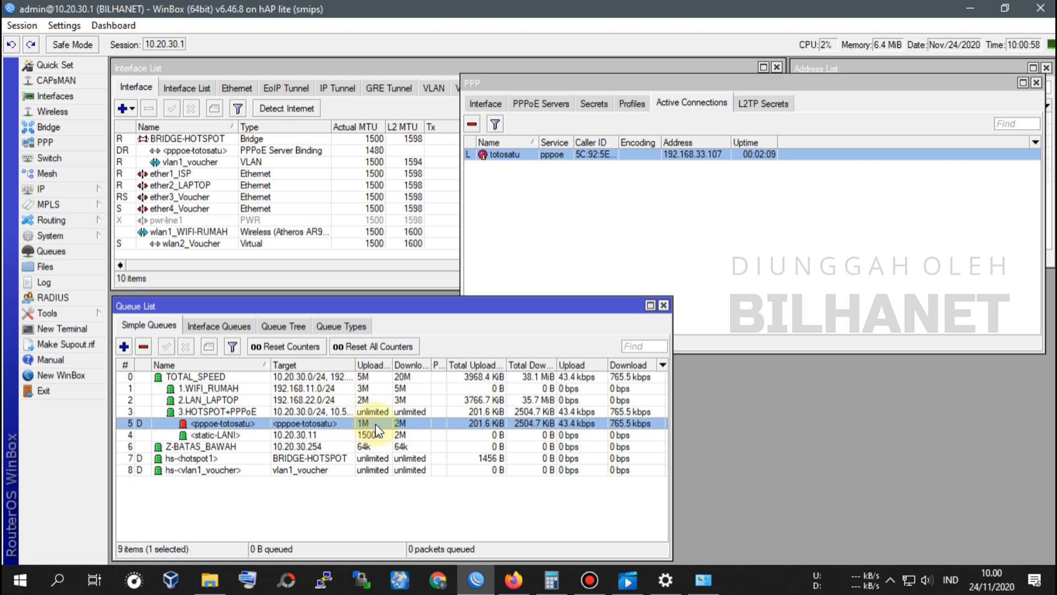
{"action": "left_click", "coordinate": [513, 579]}
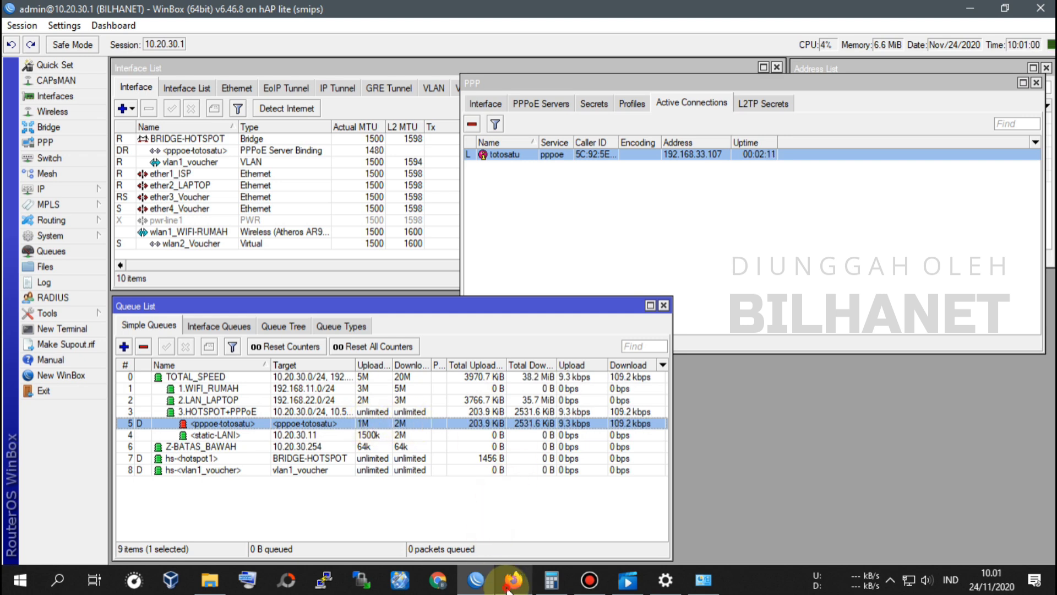
{"action": "left_click", "coordinate": [553, 404]}
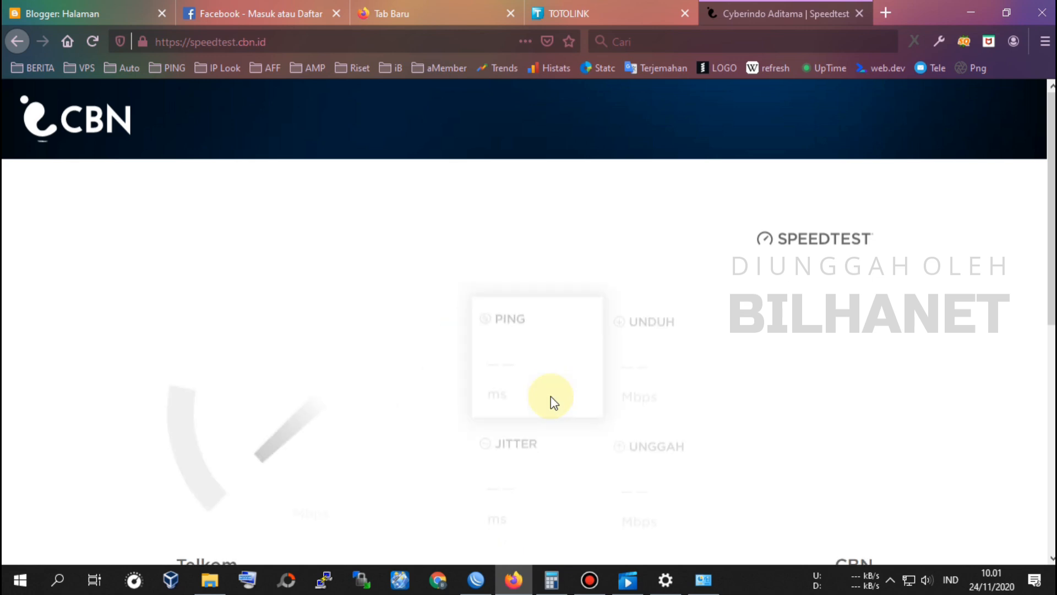
Step: Enlarge the speedtest page, let it measure 1.9 Mbps down / 0.9 Mbps up, then view WinBox's queues
{"action": "key", "text": "ctrl+plus"}
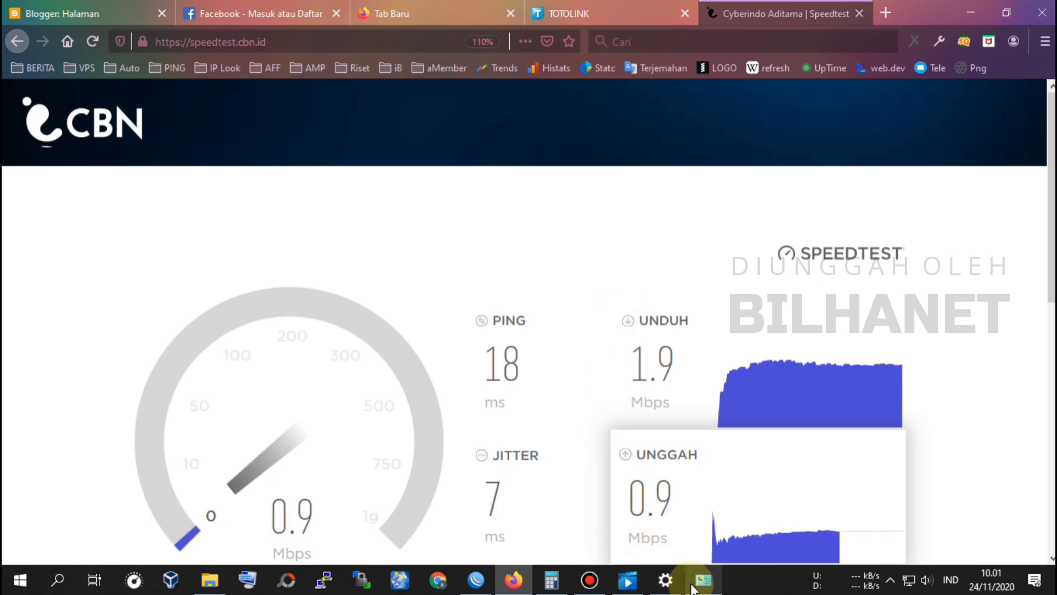
{"action": "left_click", "coordinate": [475, 579]}
{"action": "mouse_move", "coordinate": [501, 589]}
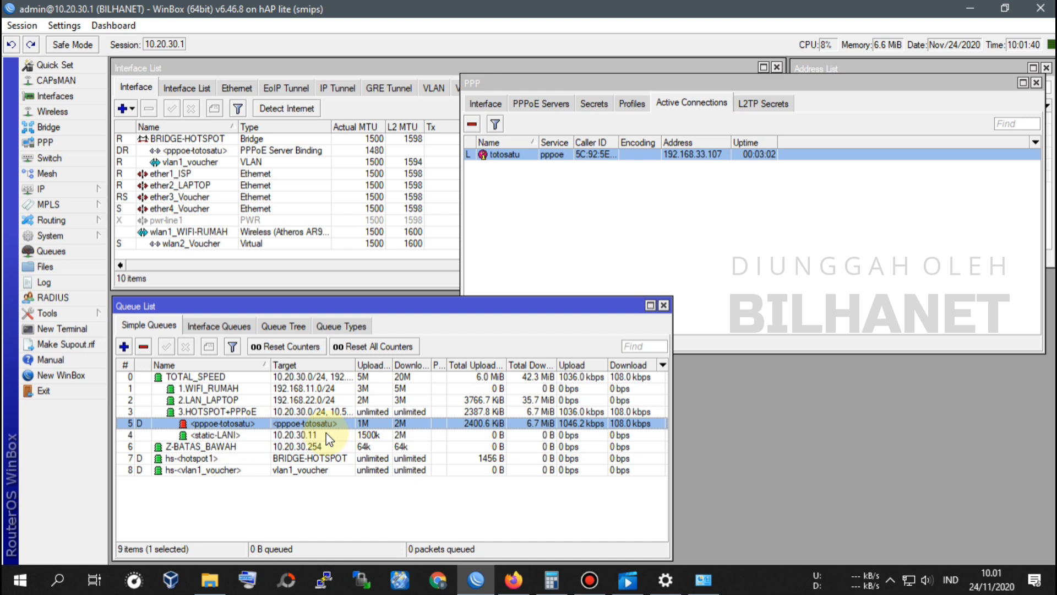
Step: Review TOTOLINK's Advanced > Network > Internet page showing the PPPoE totosatu connection
{"action": "left_click", "coordinate": [513, 579]}
{"action": "left_click", "coordinate": [607, 16]}
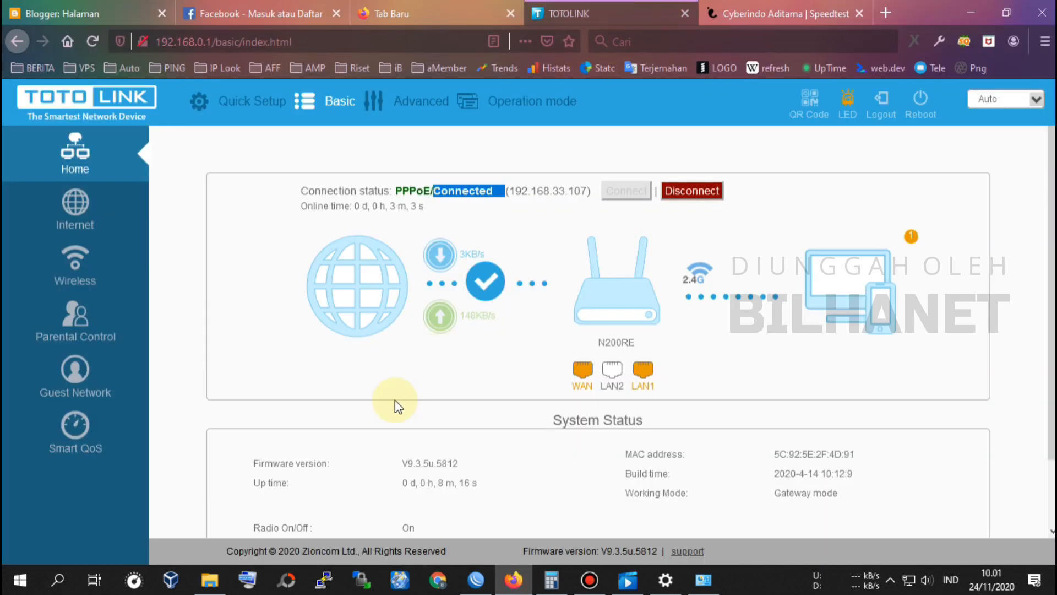
{"action": "left_click", "coordinate": [421, 102]}
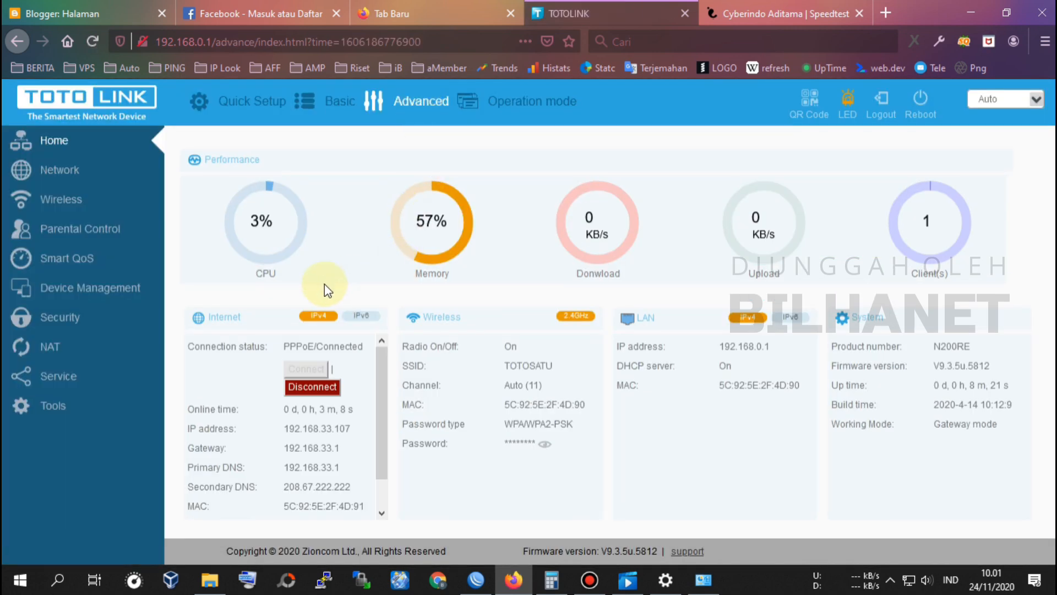
{"action": "left_click", "coordinate": [70, 170]}
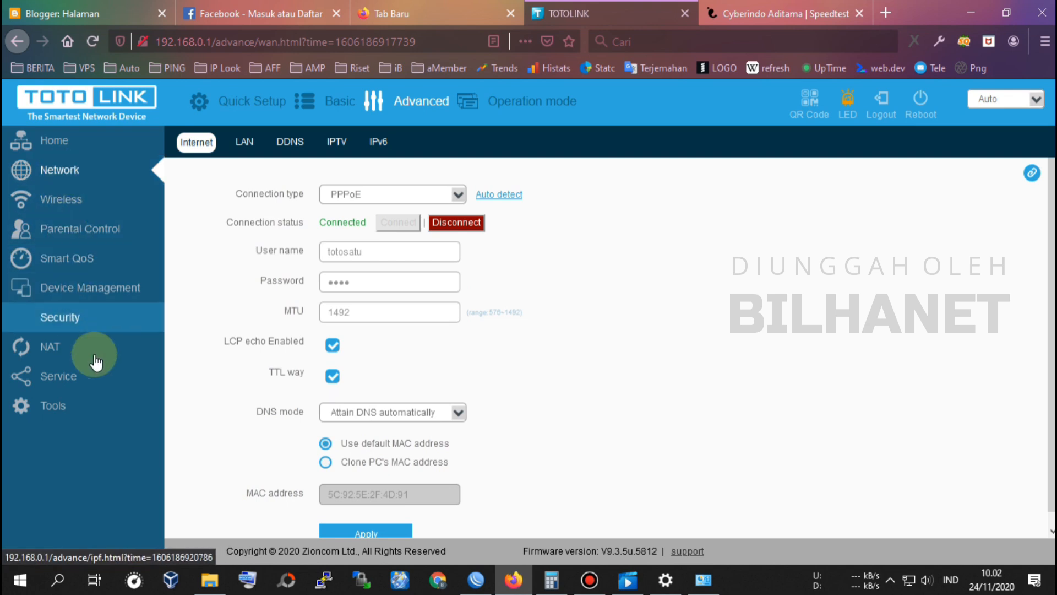
Step: Check the IPTV settings (User Define on LAN2), then return to WinBox
{"action": "left_click", "coordinate": [342, 142]}
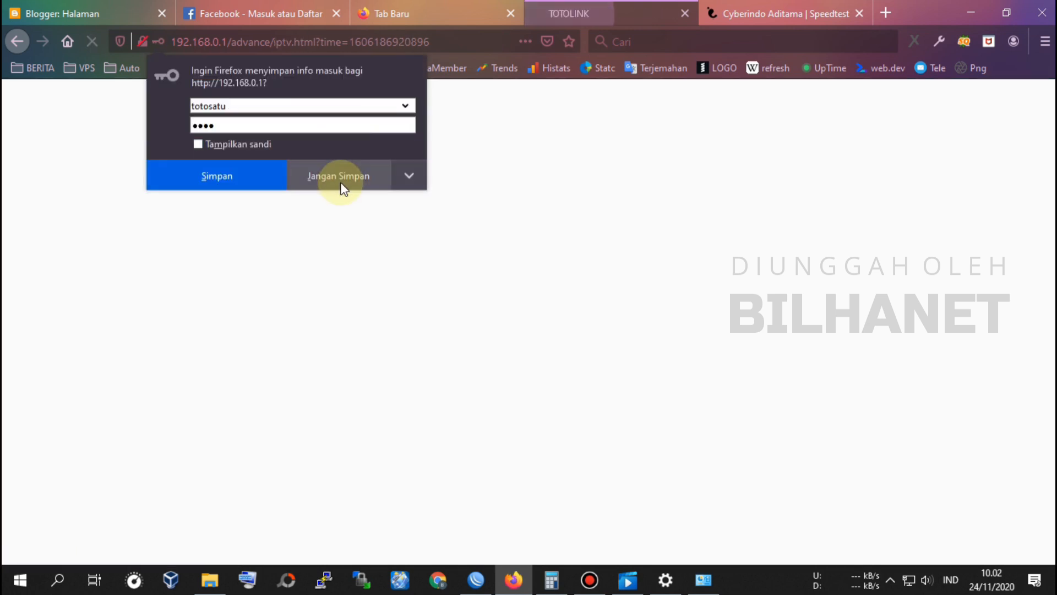
{"action": "left_click", "coordinate": [344, 179]}
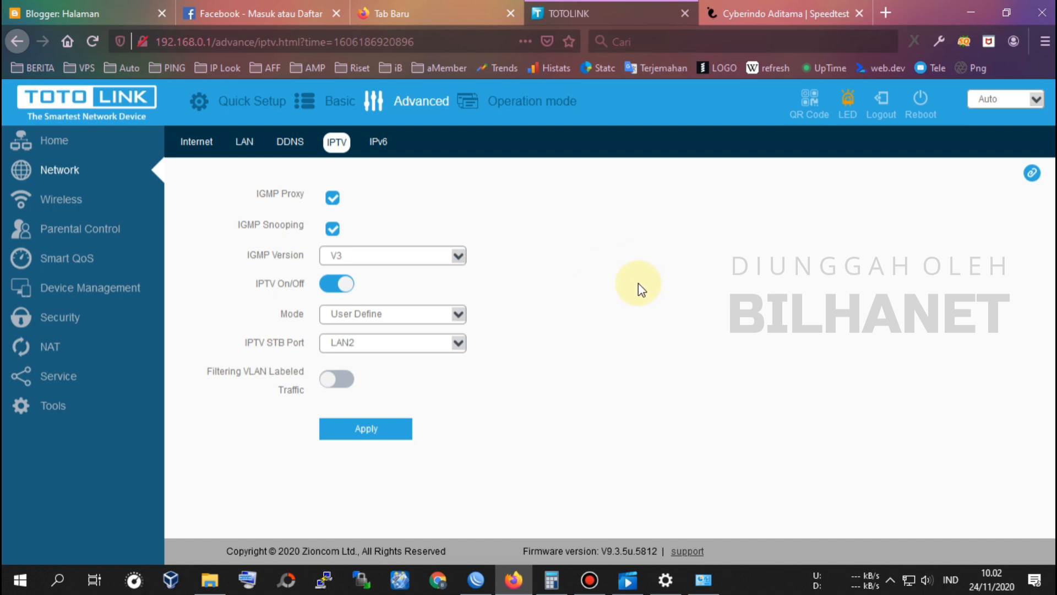
{"action": "left_click", "coordinate": [474, 581]}
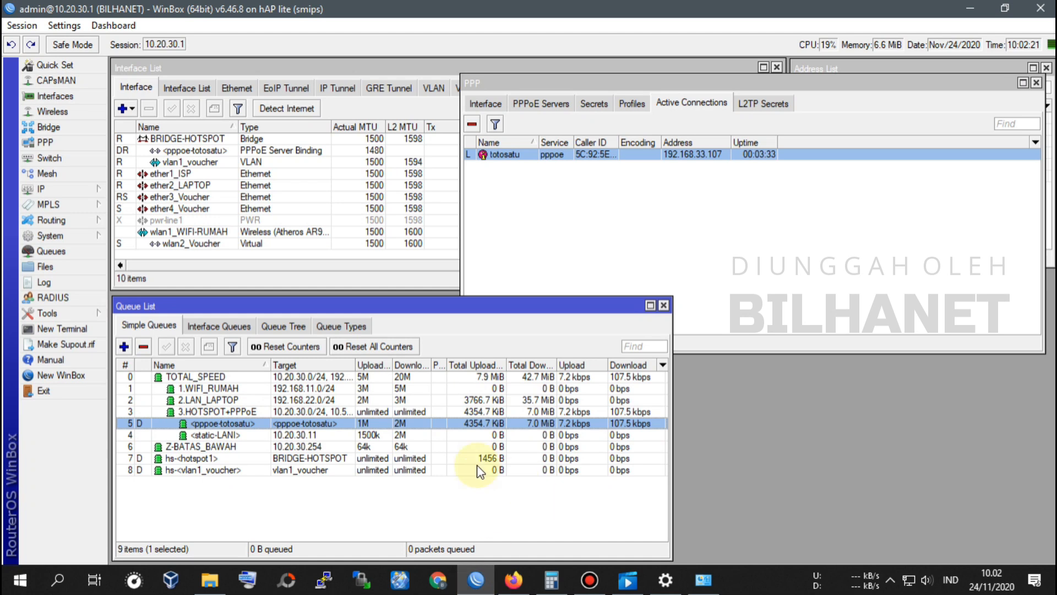
Step: Open the totodua PPP secret (profile_4MB, remote address 192.168.33.108) and move it aside
{"action": "left_click", "coordinate": [588, 105]}
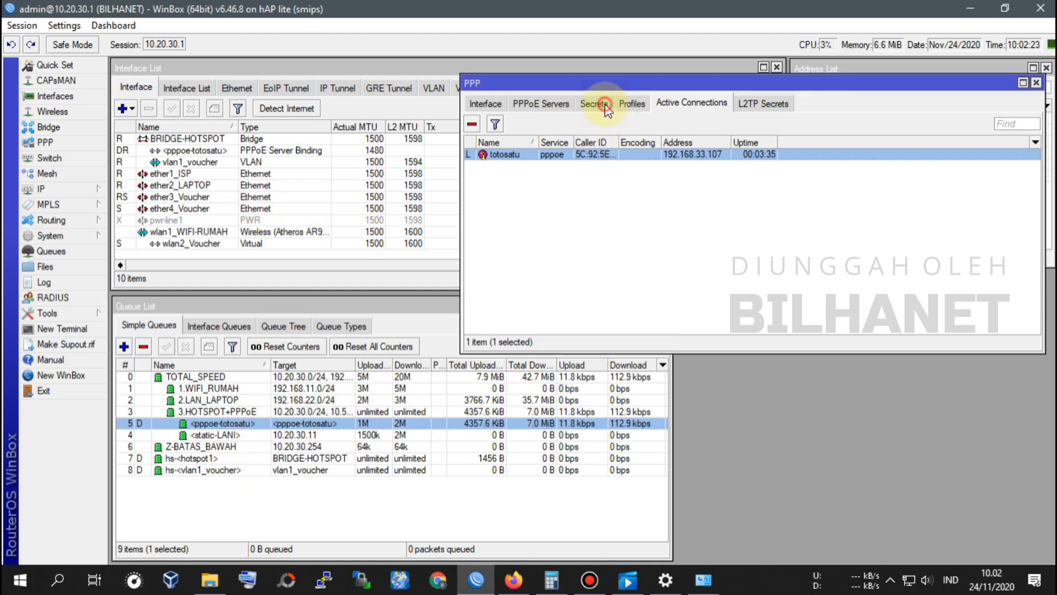
{"action": "double_click", "coordinate": [501, 235]}
{"action": "left_click_drag", "start_coordinate": [405, 272], "coordinate": [889, 284]}
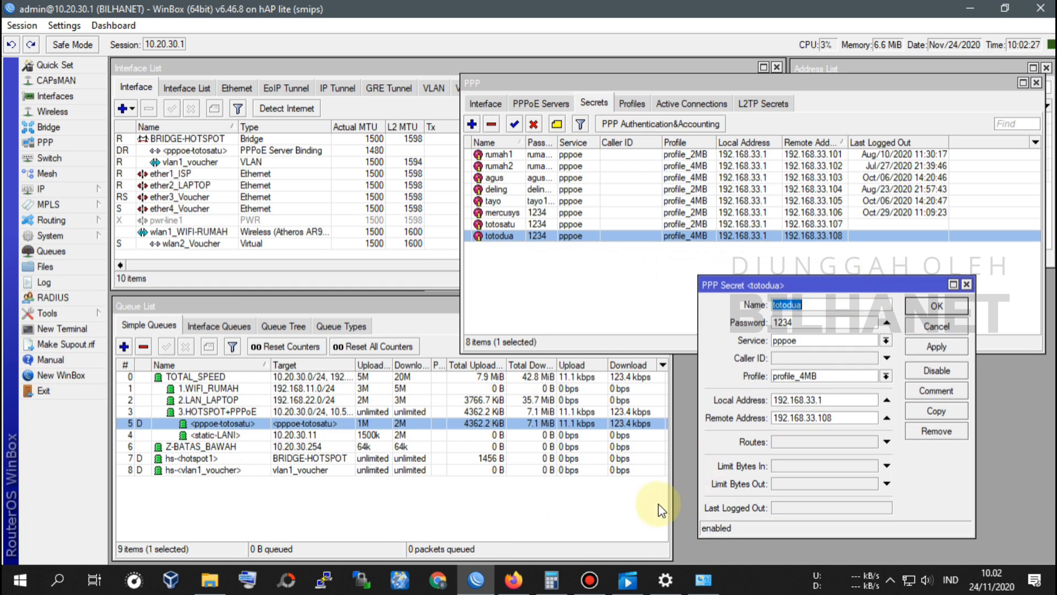
Step: Confirm in Active Connections that only totosatu is connected, then return to the TOTOLINK page
{"action": "left_click", "coordinate": [688, 103]}
{"action": "left_click", "coordinate": [505, 155]}
{"action": "left_click", "coordinate": [520, 169]}
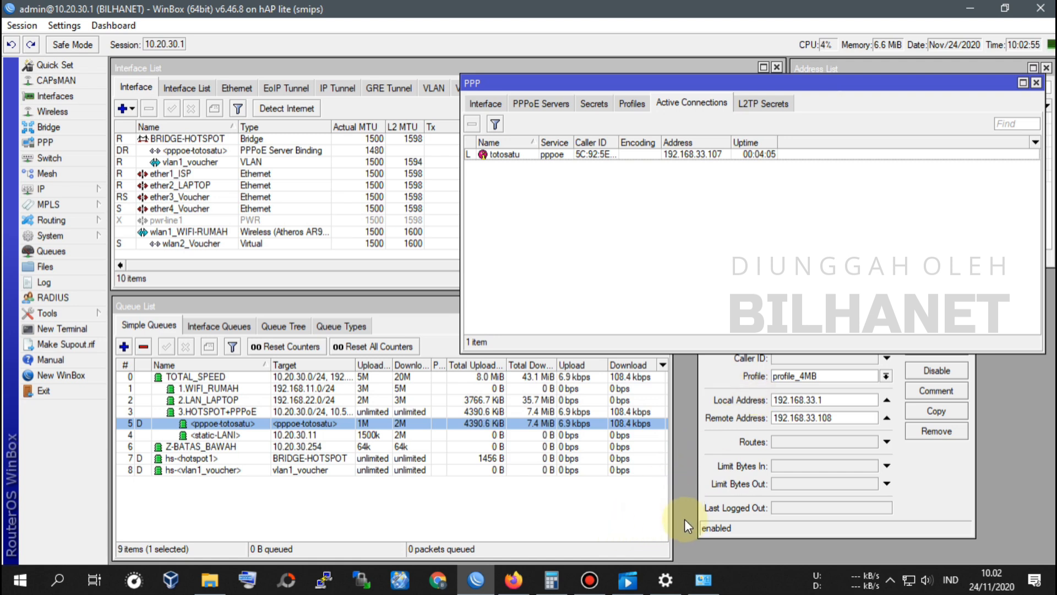
{"action": "left_click", "coordinate": [513, 580]}
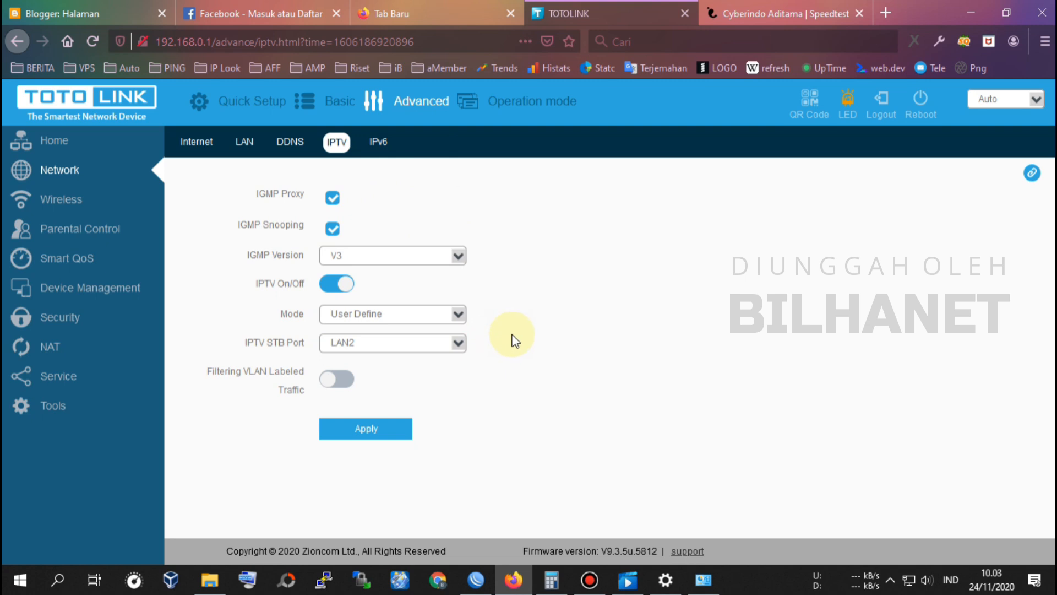
Step: Back in WinBox, select the newly active totodua connection and close its PPP secret dialog
{"action": "left_click", "coordinate": [542, 342]}
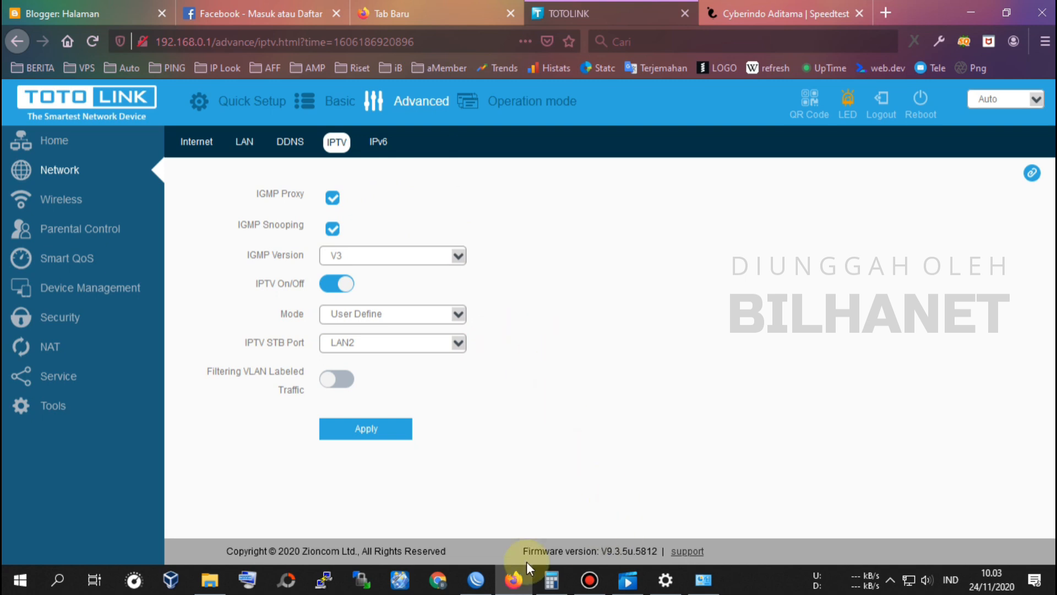
{"action": "left_click", "coordinate": [476, 579]}
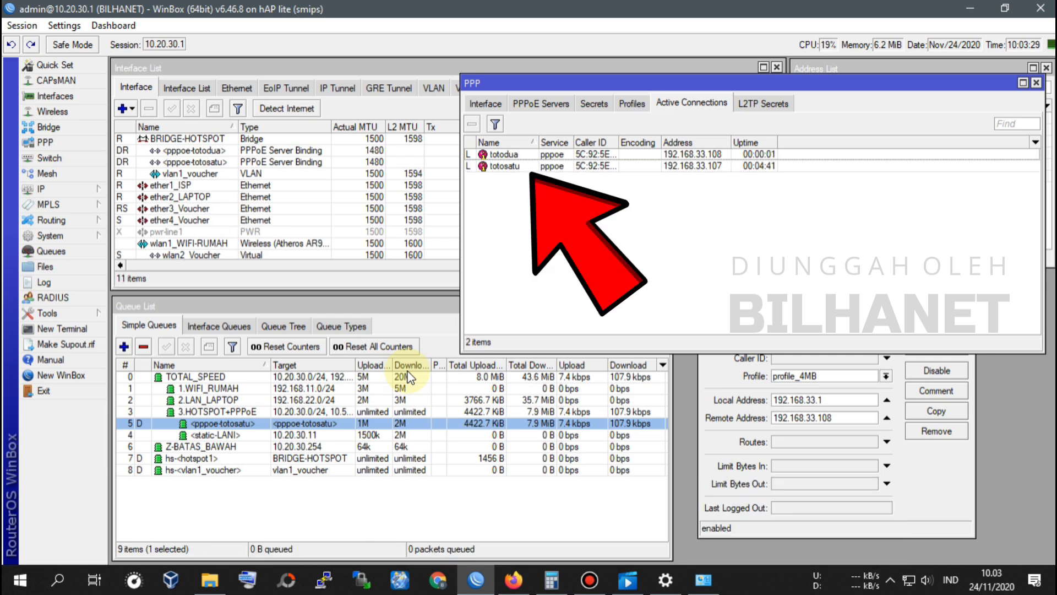
{"action": "left_click", "coordinate": [516, 156]}
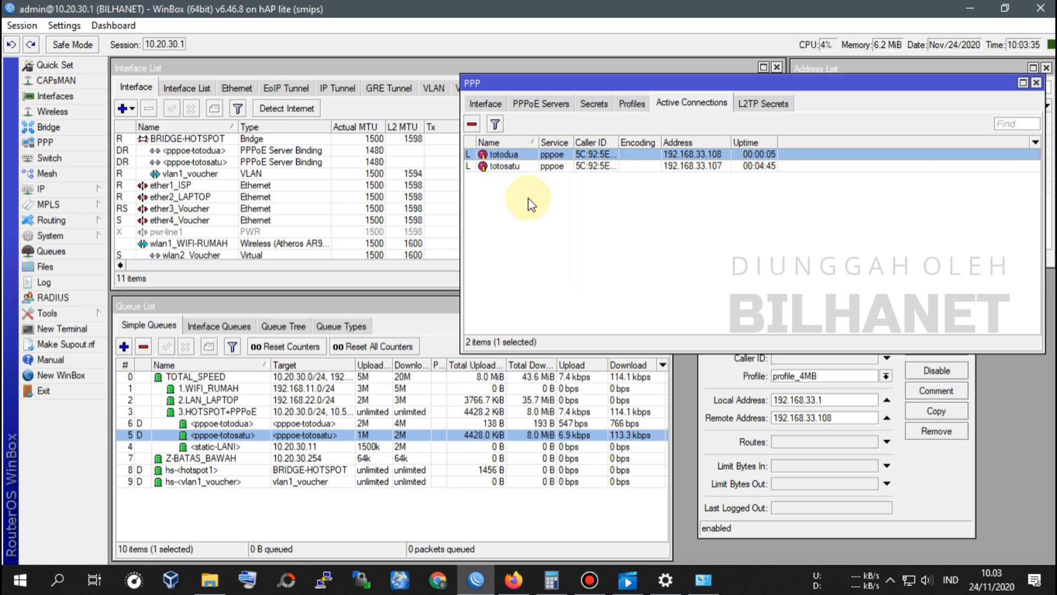
{"action": "left_click", "coordinate": [949, 506]}
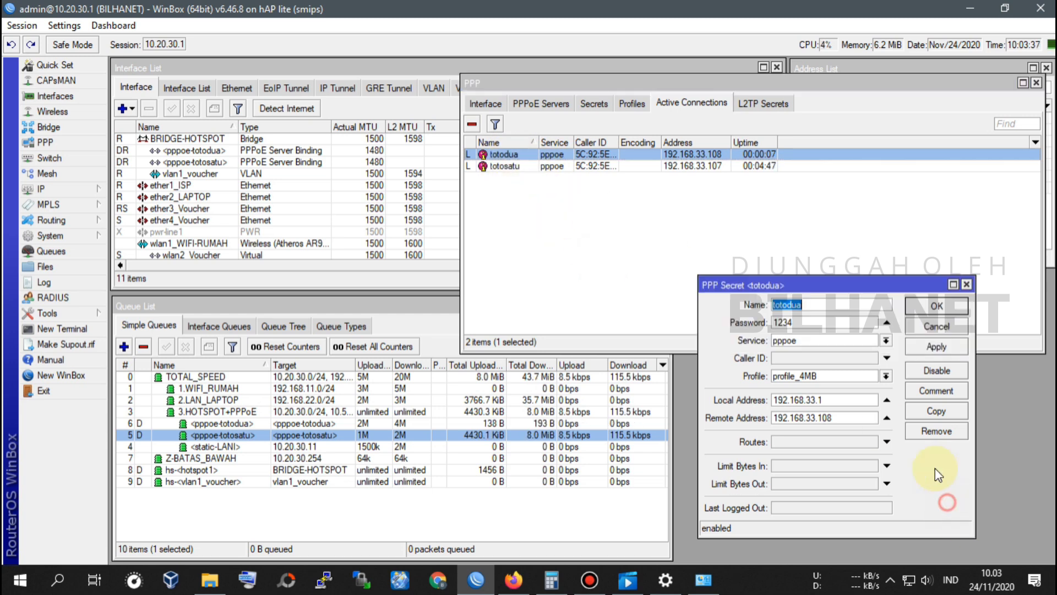
{"action": "left_click", "coordinate": [943, 306]}
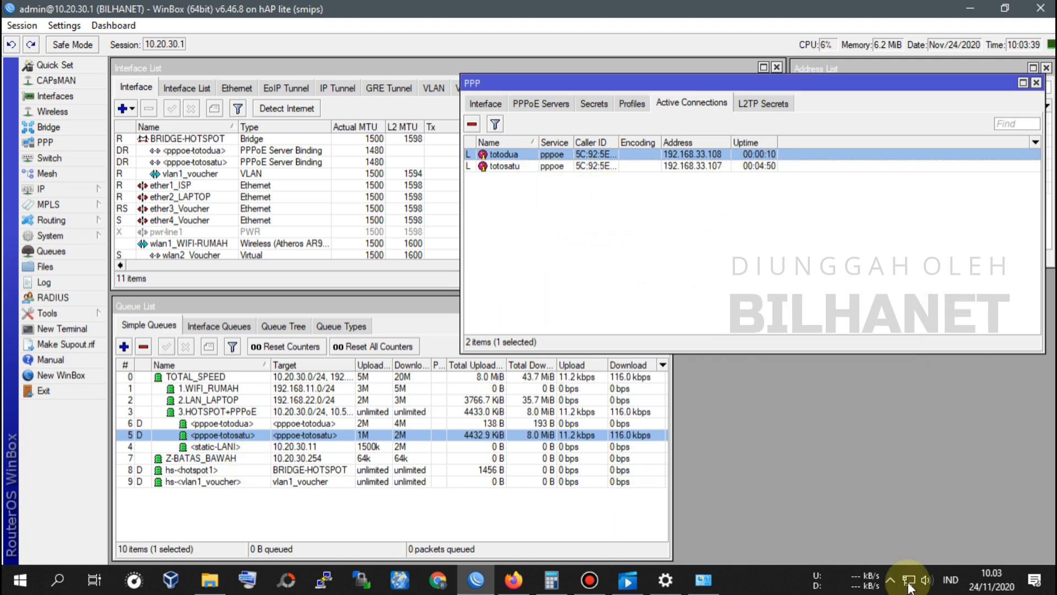
{"action": "left_click", "coordinate": [709, 583]}
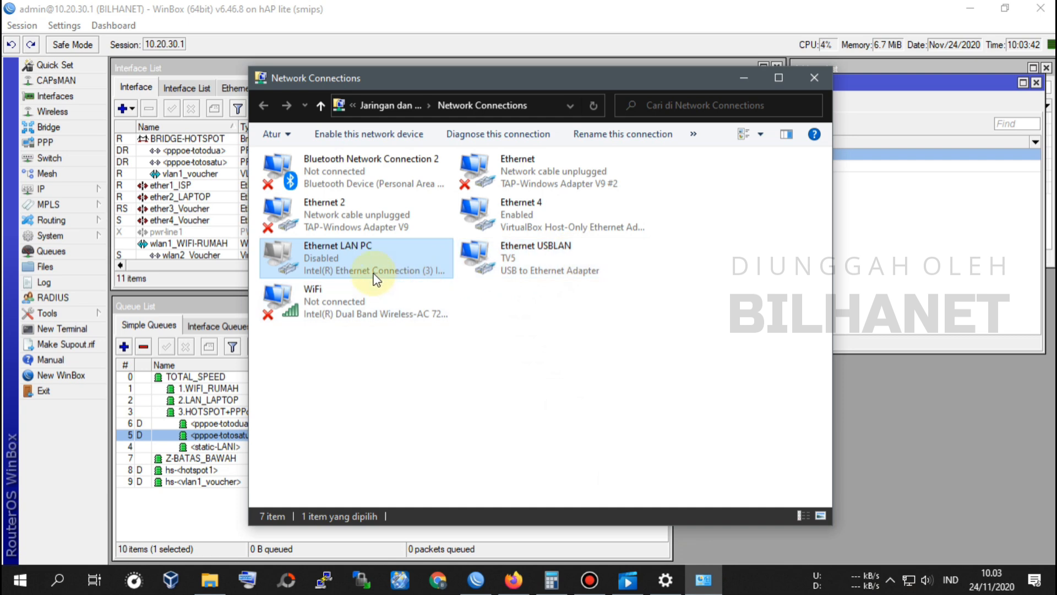
Step: Disable the Ethernet USBLAN adapter in Network Connections
{"action": "right_click", "coordinate": [534, 256]}
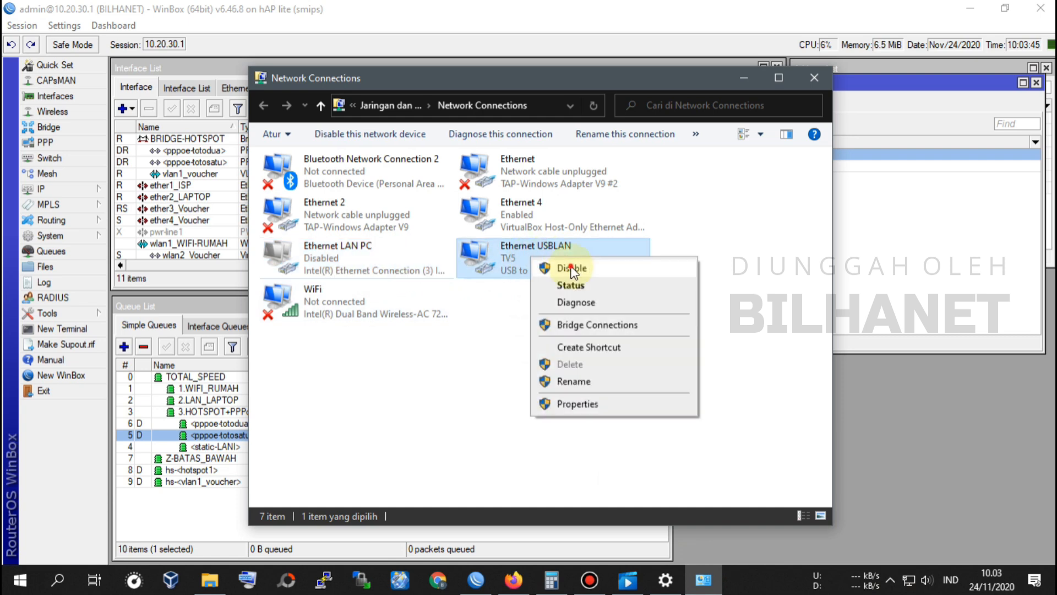
{"action": "left_click", "coordinate": [572, 266]}
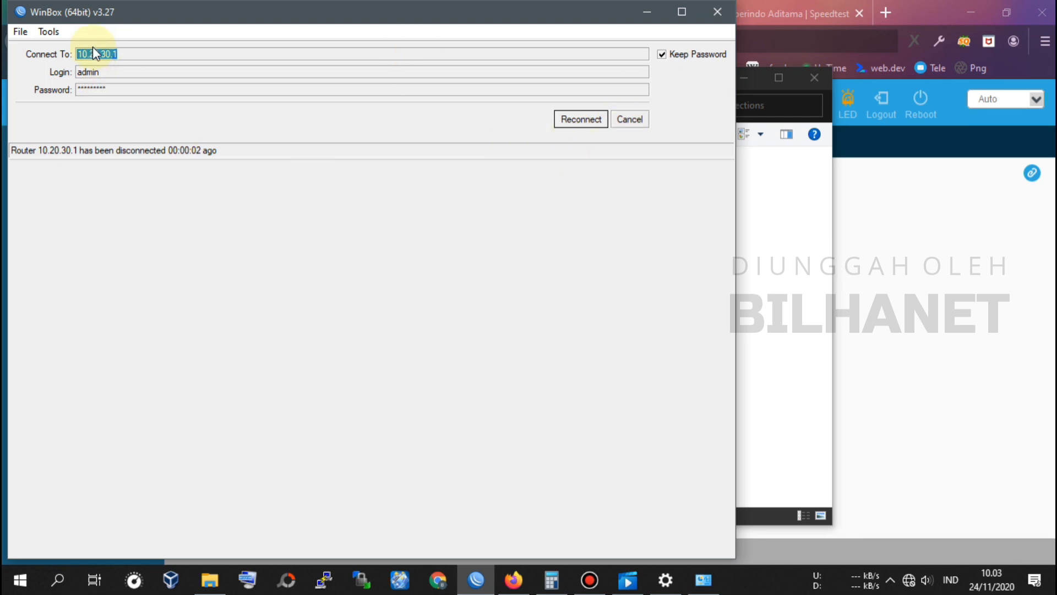
Step: Turn Wi-Fi on, join the DUA network with its security key, and reconnect WinBox
{"action": "left_click", "coordinate": [908, 580]}
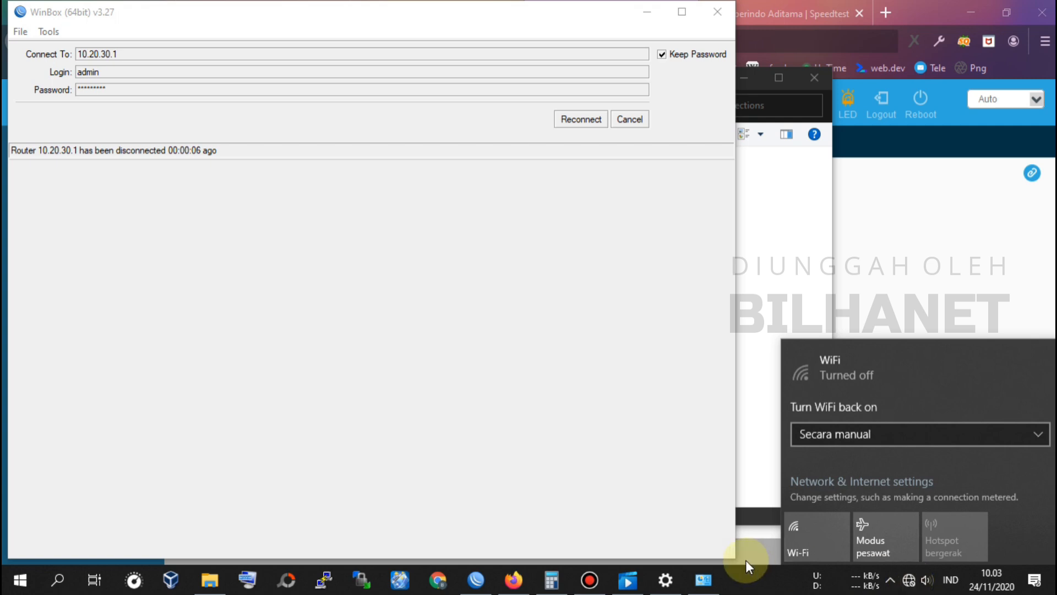
{"action": "left_click", "coordinate": [814, 532]}
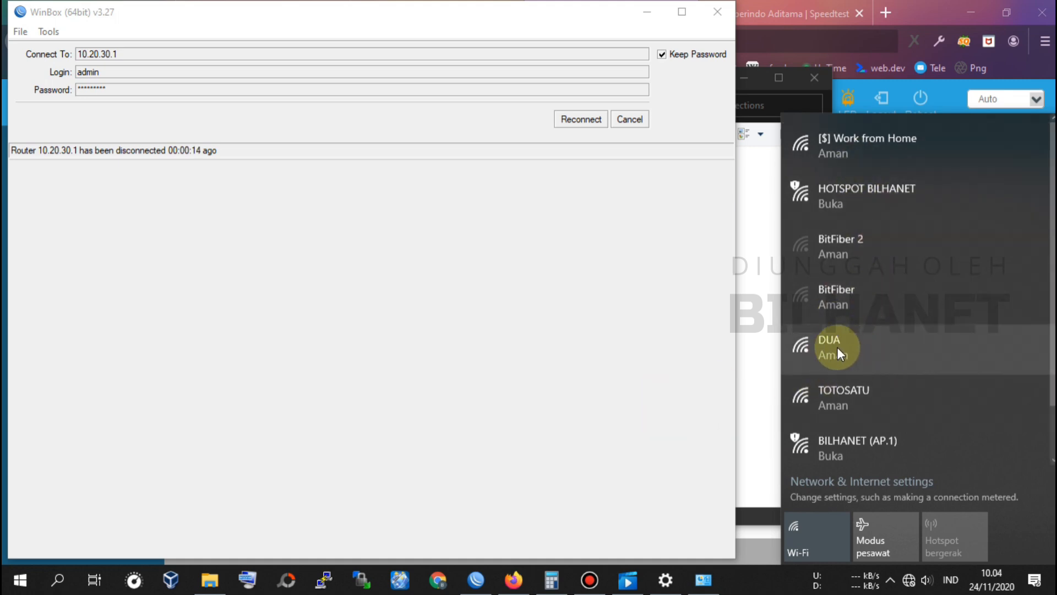
{"action": "left_click", "coordinate": [850, 342]}
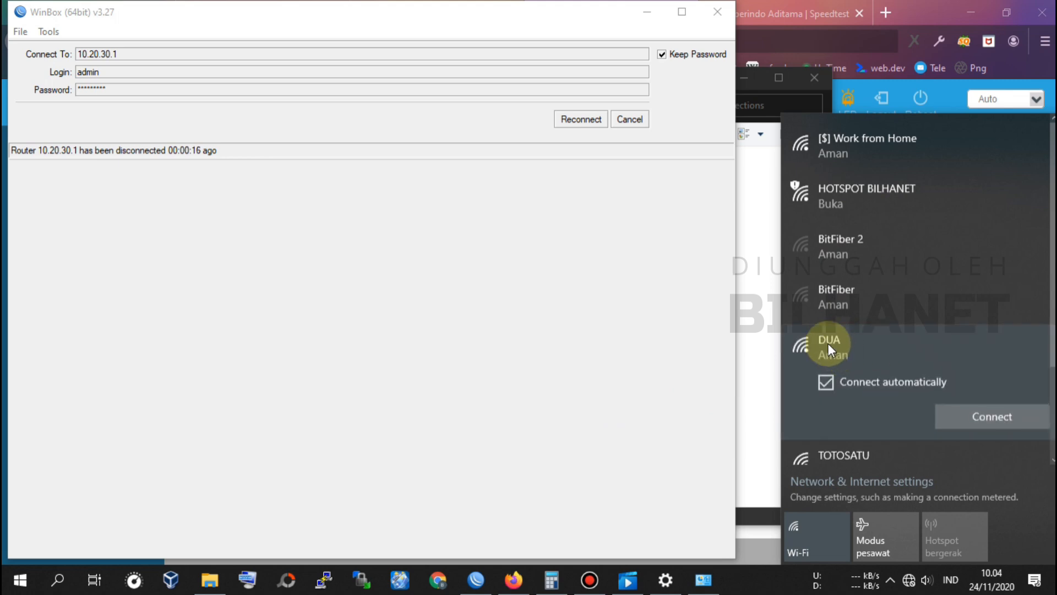
{"action": "scroll", "coordinate": [832, 353], "scroll_direction": "down", "scroll_amount": 1}
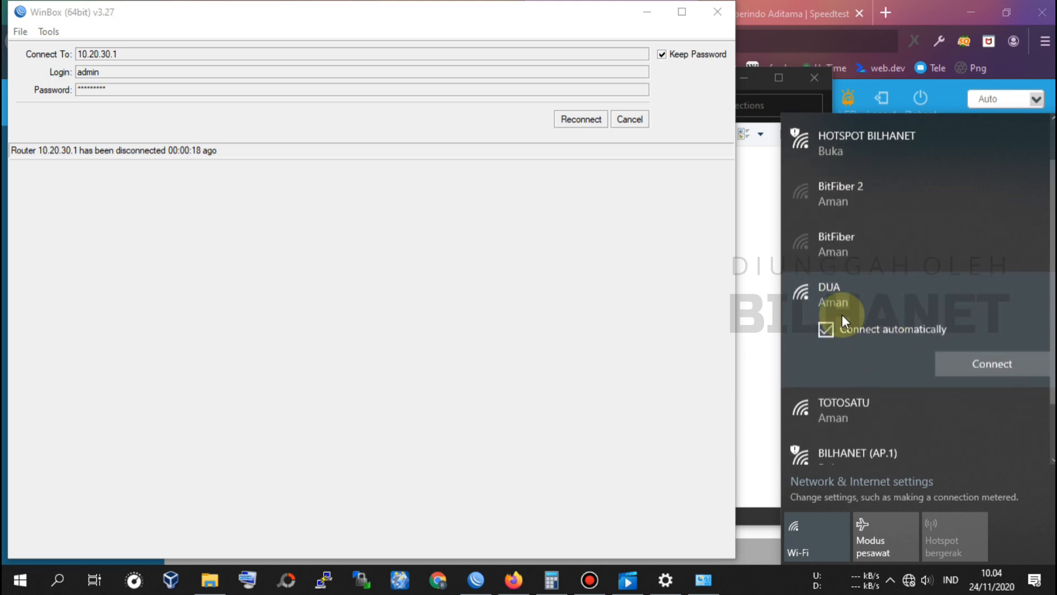
{"action": "left_click", "coordinate": [1013, 365]}
{"action": "type", "text": "•••"}
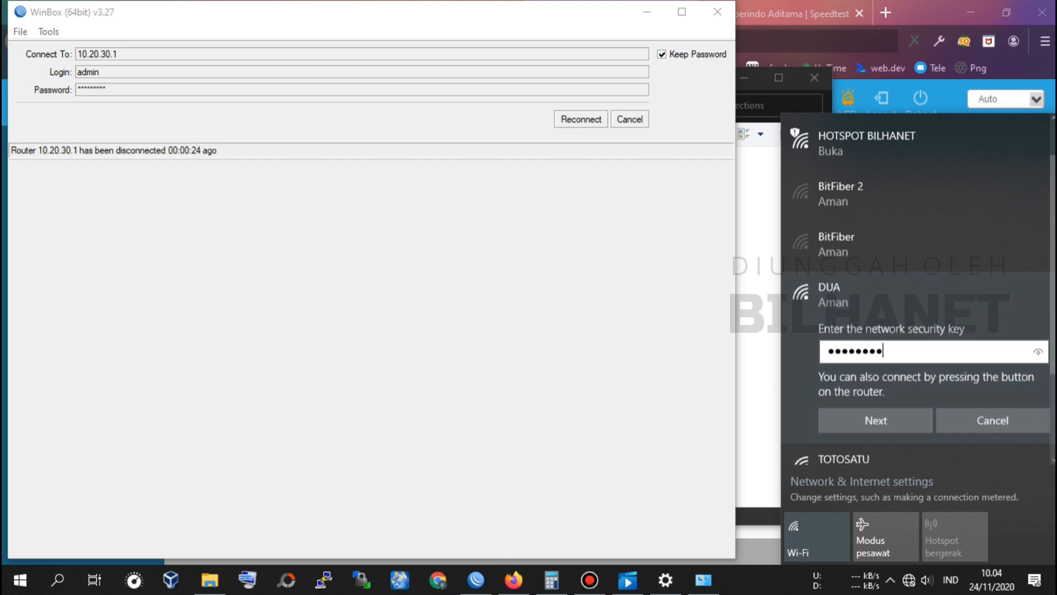
{"action": "left_click", "coordinate": [911, 424]}
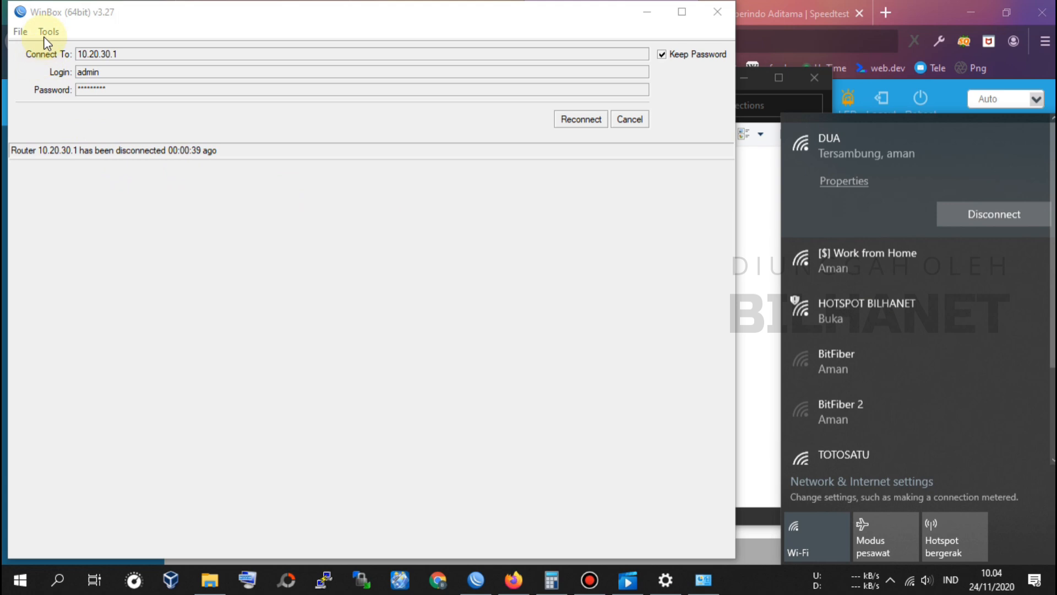
{"action": "left_click", "coordinate": [571, 119]}
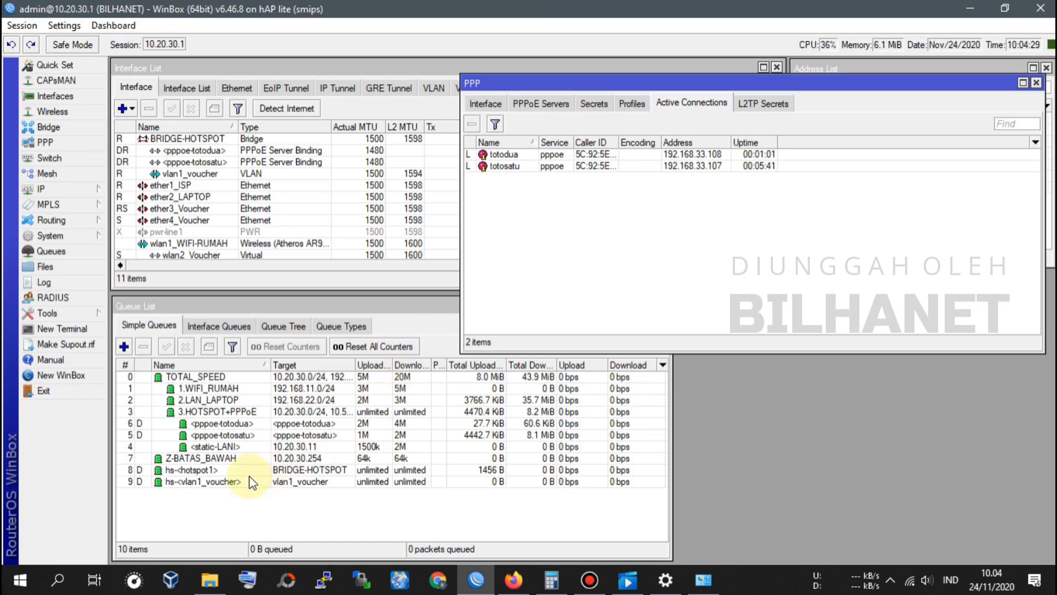
Step: Watch the pppoe-totodua simple queue's traffic in WinBox, then go back to Firefox
{"action": "left_click", "coordinate": [248, 424]}
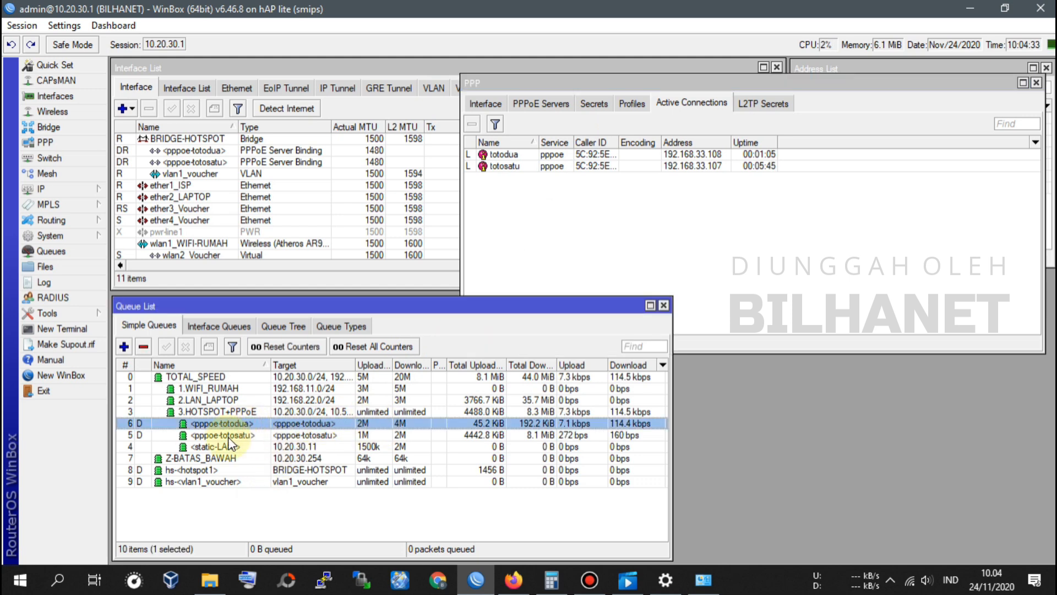
{"action": "left_click", "coordinate": [909, 581]}
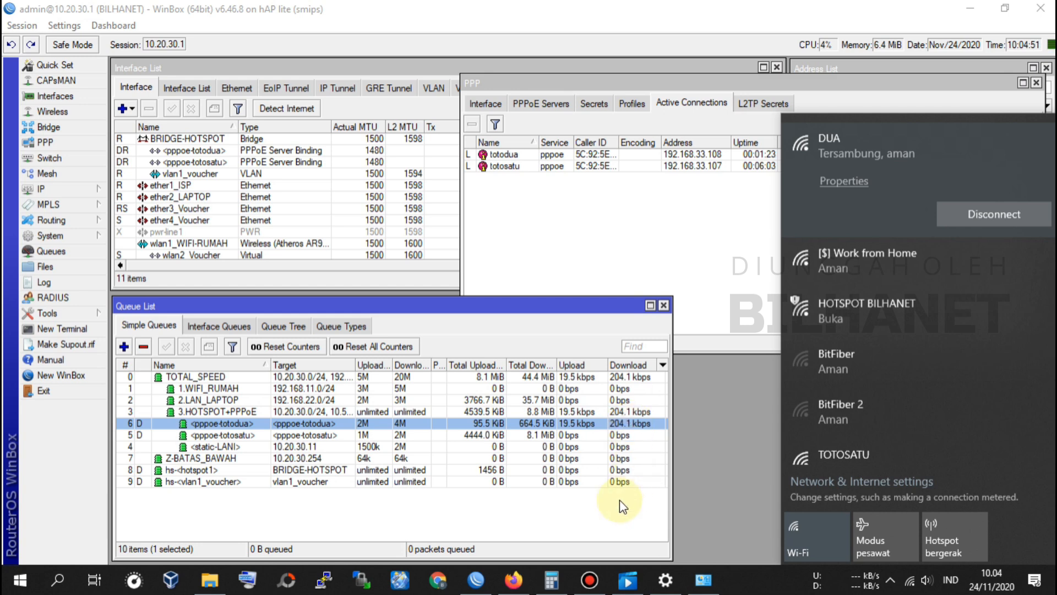
{"action": "left_click", "coordinate": [513, 579]}
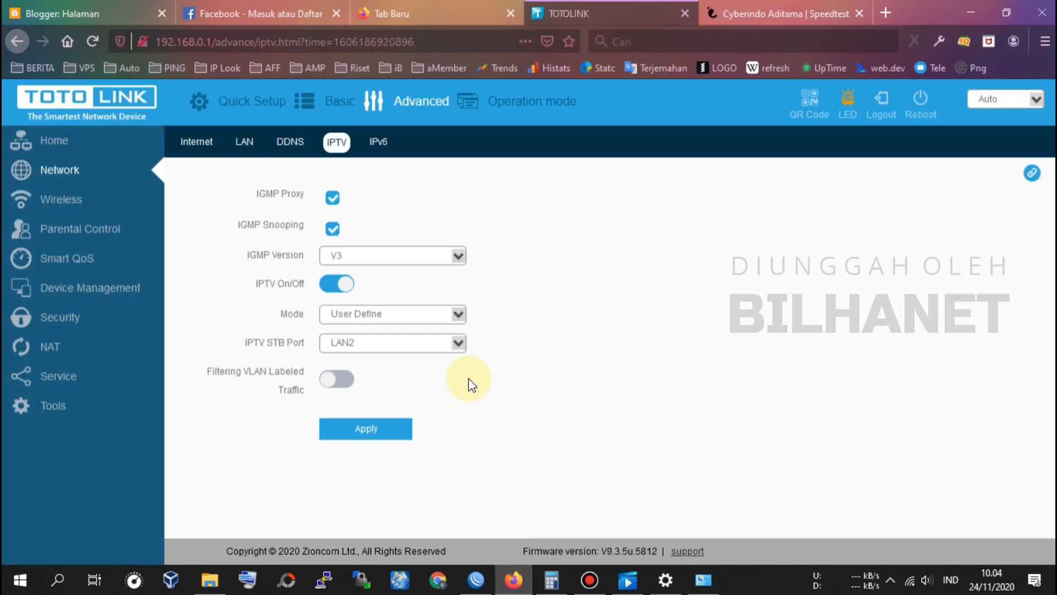
Step: Load the router address 192.168.1.1 in a new browser tab
{"action": "left_click", "coordinate": [802, 9]}
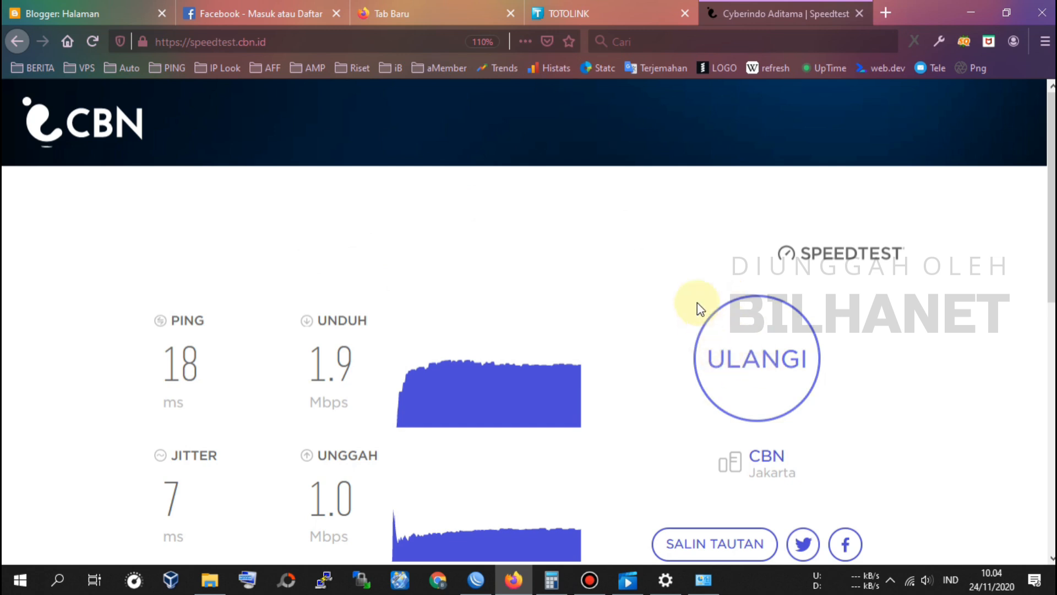
{"action": "left_click", "coordinate": [603, 15]}
{"action": "left_click", "coordinate": [885, 13]}
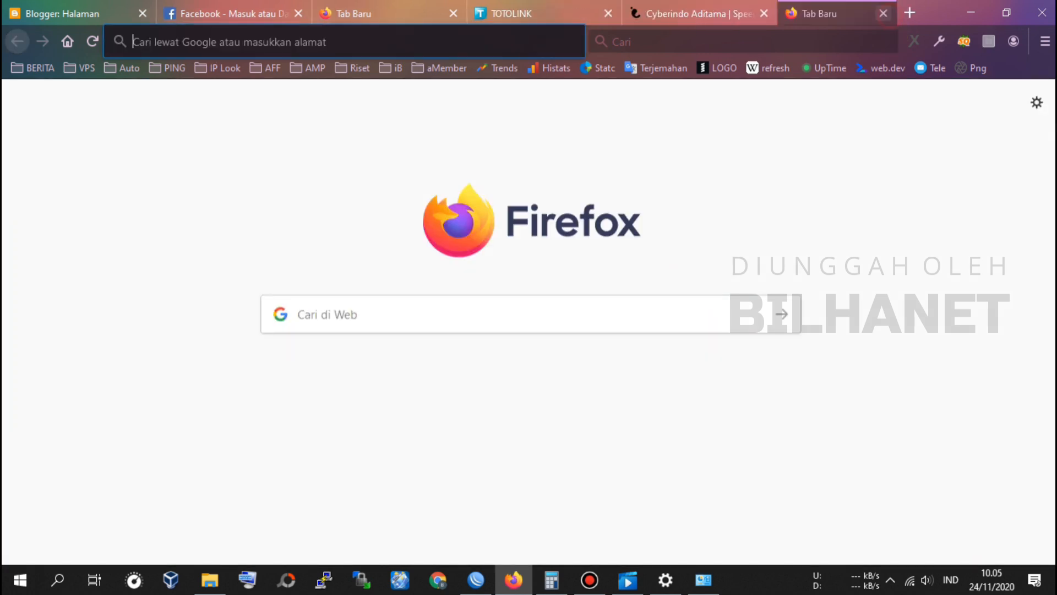
{"action": "type", "text": "192.168.1.1"}
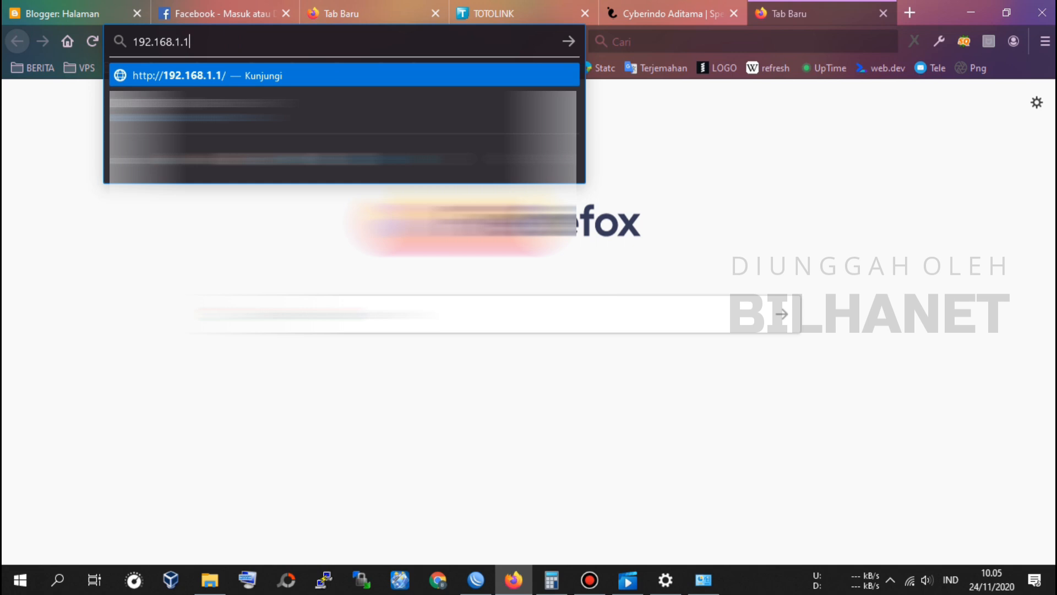
{"action": "key", "text": "Return"}
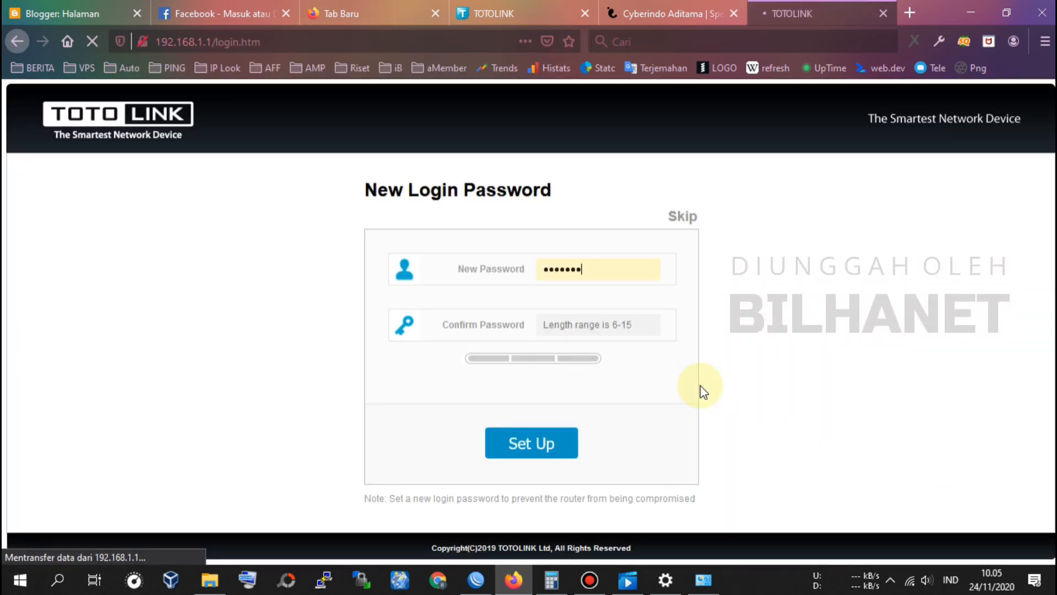
Step: Skip the new-password prompt, log into the TOTOLINK router, and dismiss Firefox's password prompt
{"action": "left_click", "coordinate": [692, 219]}
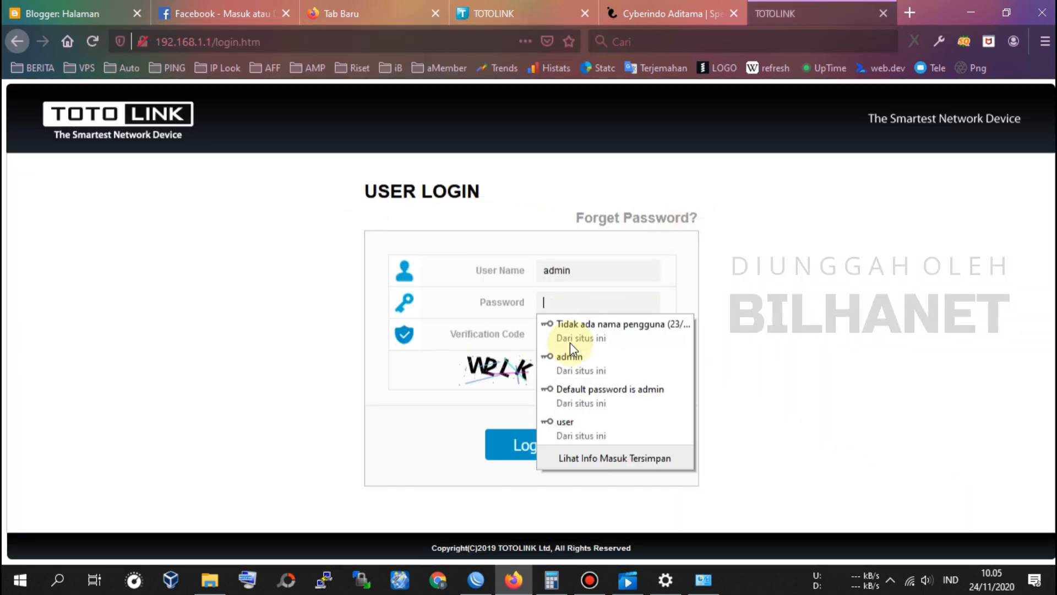
{"action": "left_click", "coordinate": [570, 353]}
{"action": "left_click", "coordinate": [598, 334]}
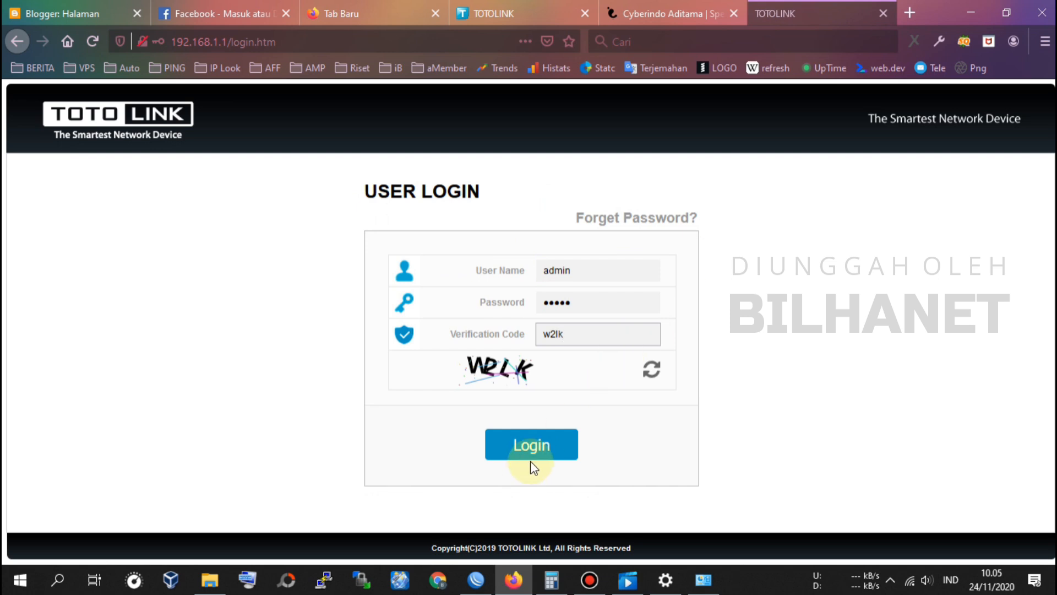
{"action": "left_click", "coordinate": [531, 445]}
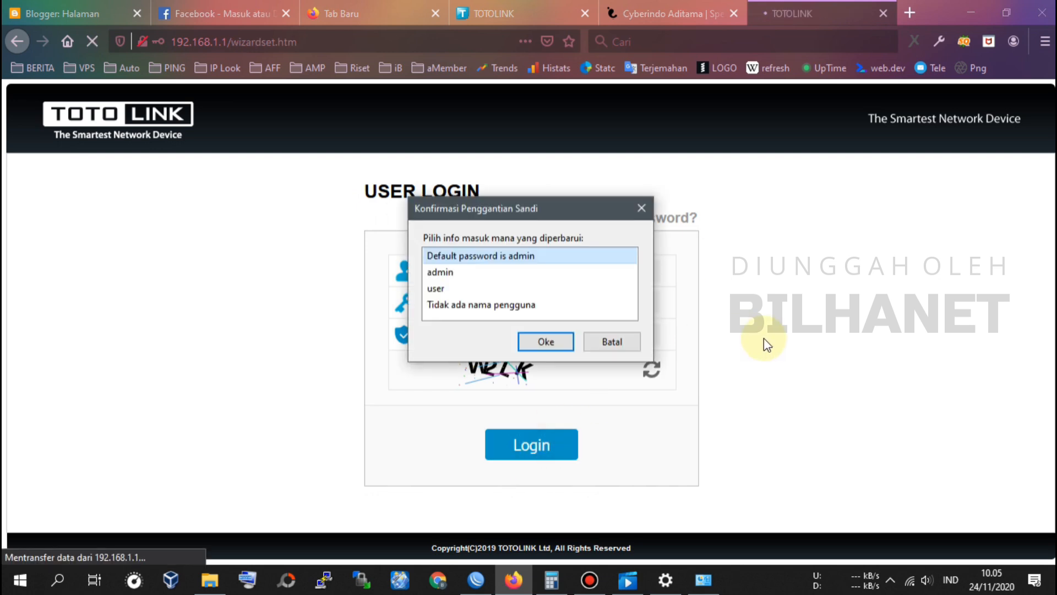
{"action": "left_click", "coordinate": [612, 344]}
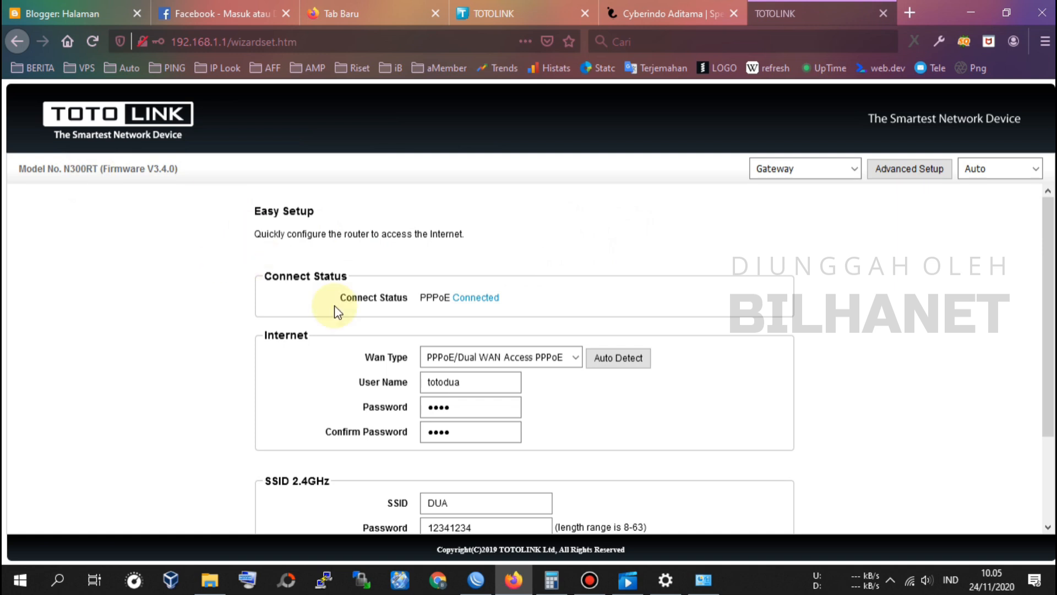
Step: Open the Advanced Setup status page and confirm WAN IP 192.168.33.108 and SSID DUA
{"action": "left_click", "coordinate": [931, 171]}
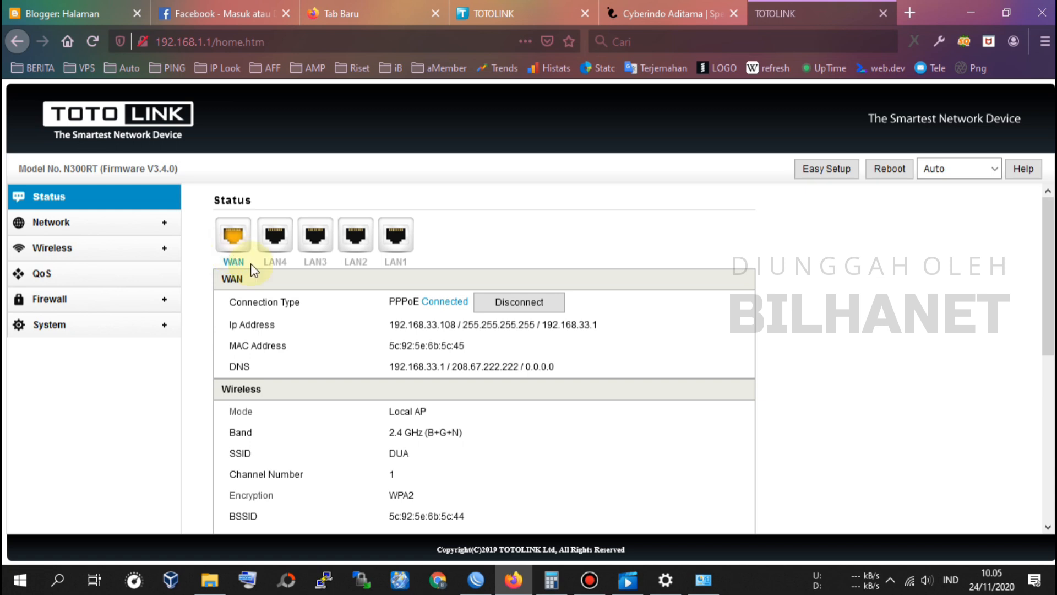
{"action": "scroll", "coordinate": [288, 368], "scroll_direction": "down", "scroll_amount": 3}
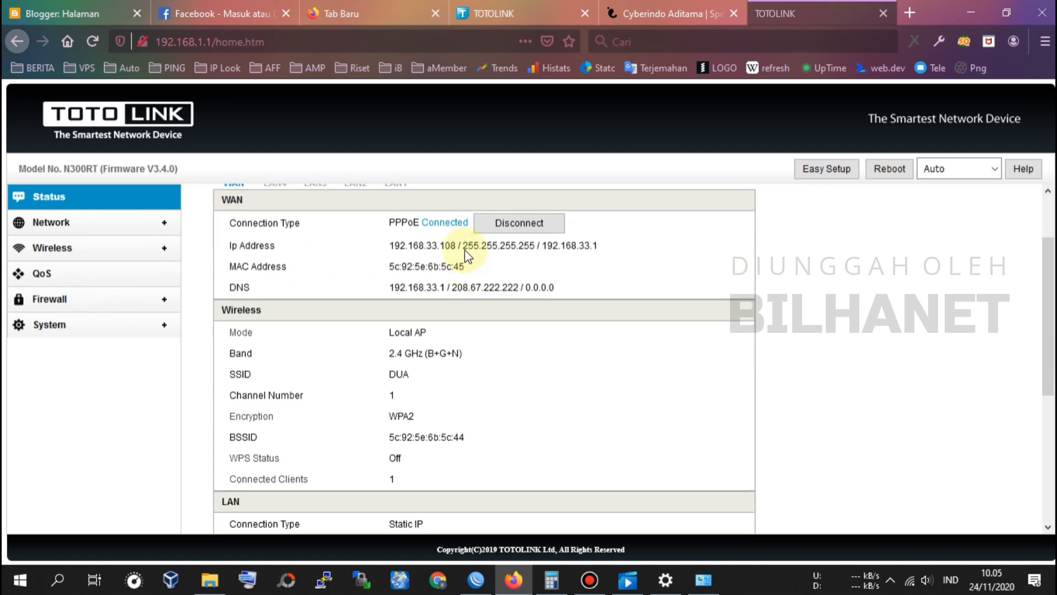
{"action": "double_click", "coordinate": [241, 371]}
{"action": "left_click", "coordinate": [403, 368]}
{"action": "double_click", "coordinate": [403, 369]}
Step: Check the Wi-Fi list, then rerun the CBN speed test (3.7 Mbps down, 20 ms ping)
{"action": "left_click", "coordinate": [909, 580]}
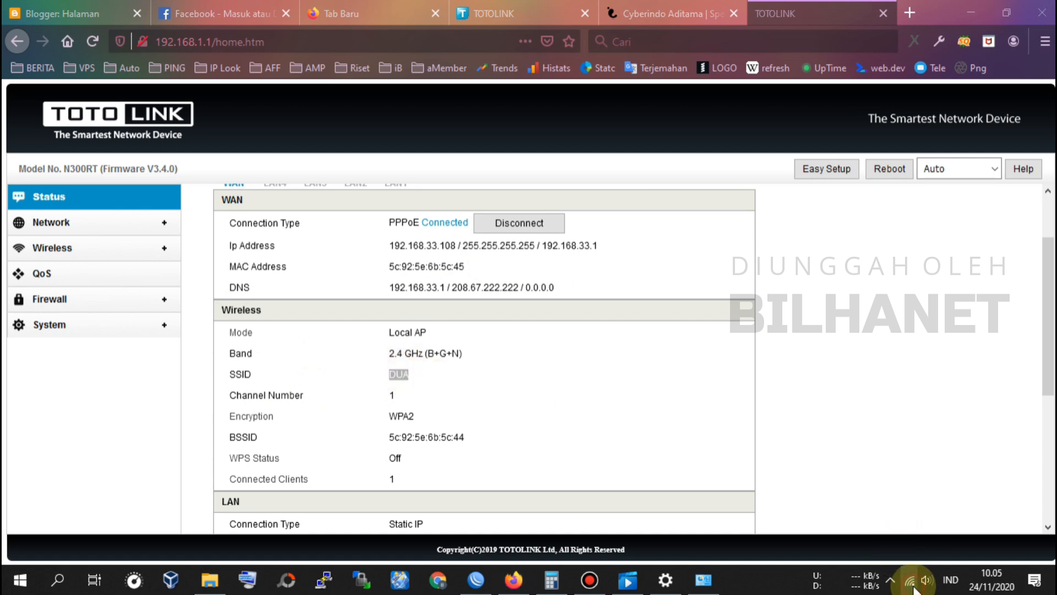
{"action": "left_click", "coordinate": [820, 13]}
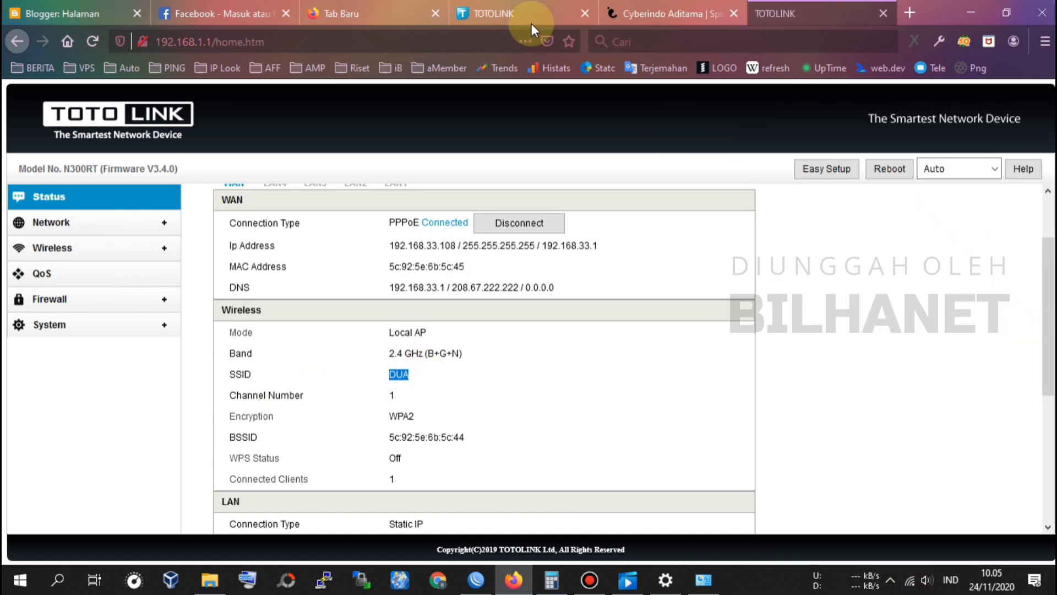
{"action": "left_click", "coordinate": [665, 8]}
{"action": "left_click", "coordinate": [755, 372]}
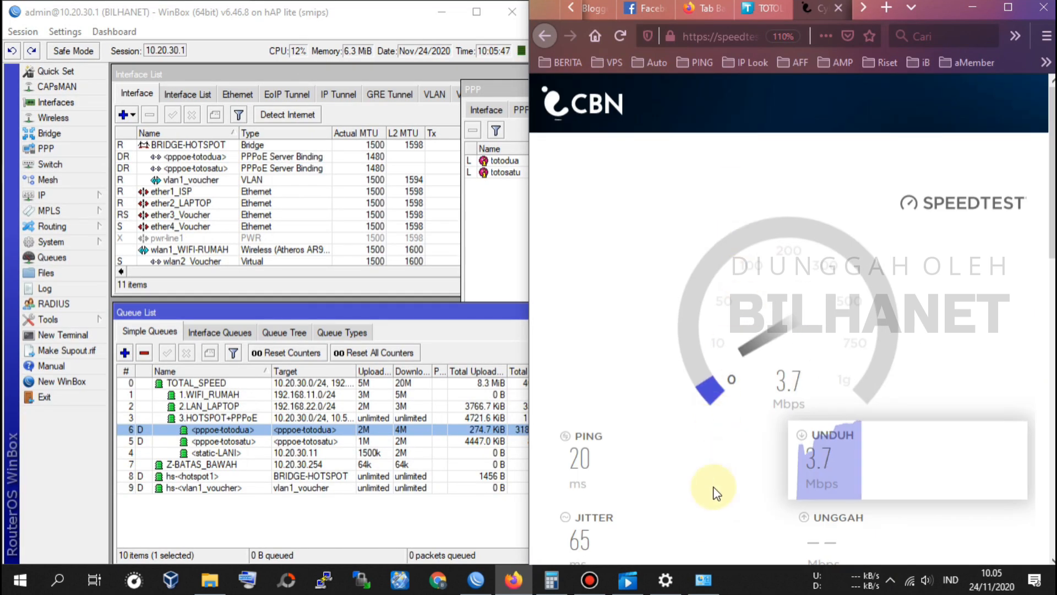
Step: Inspect the pppoe-totodua queue's live traffic and compare it with the totosatu queue counters
{"action": "double_click", "coordinate": [300, 430]}
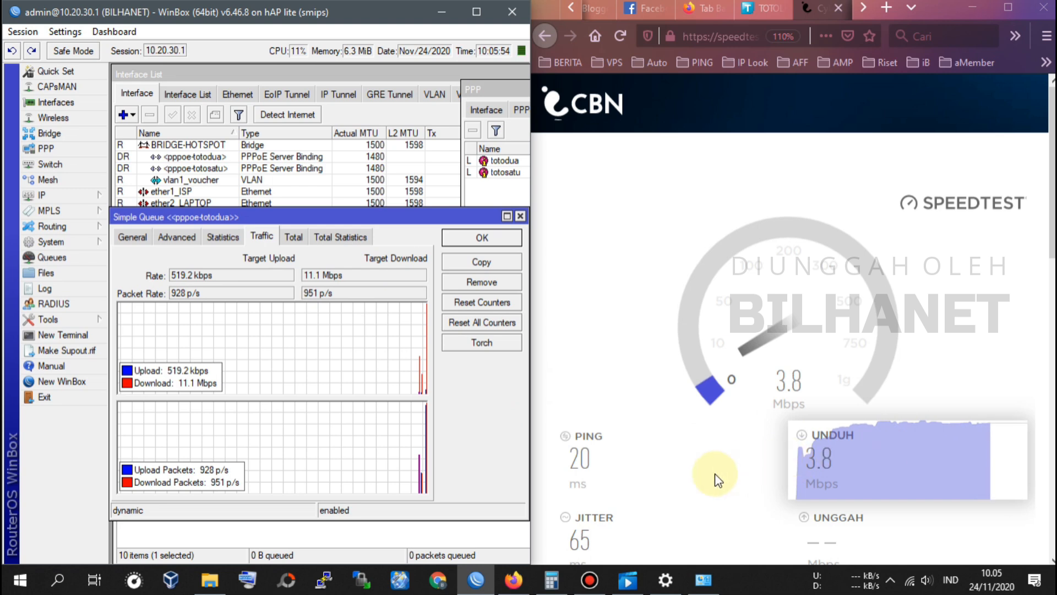
{"action": "left_click", "coordinate": [520, 215]}
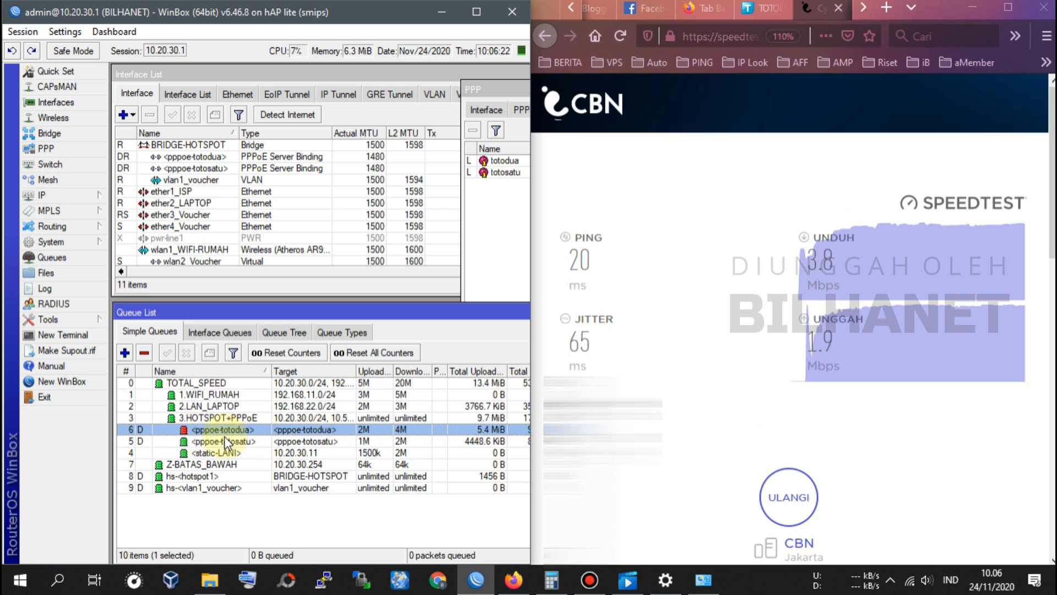
{"action": "left_click", "coordinate": [244, 439]}
{"action": "left_click", "coordinate": [247, 429]}
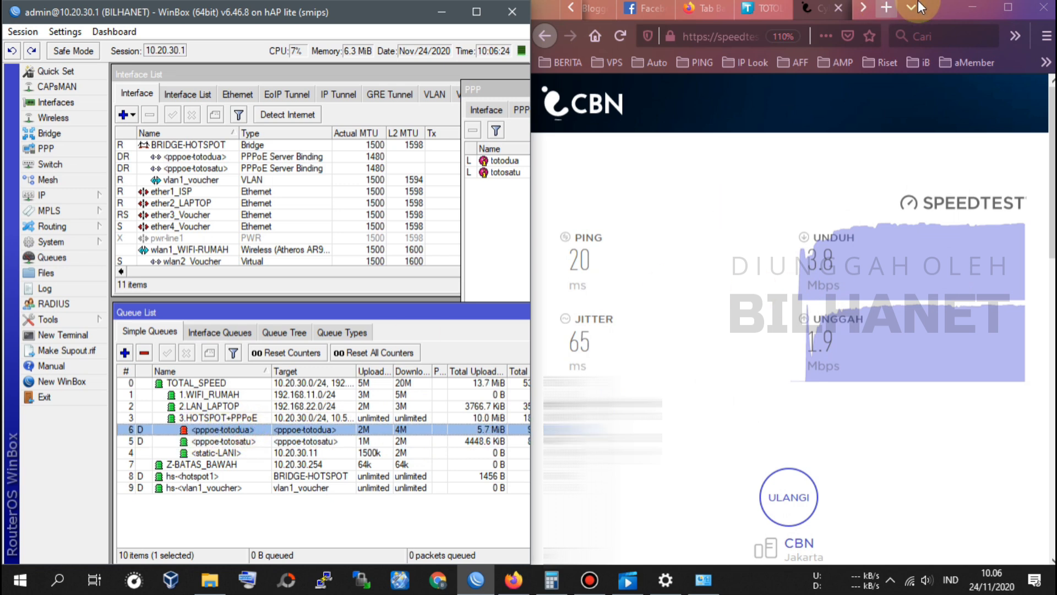
Step: Maximize the browser and WinBox windows, then open a new Firefox tab
{"action": "left_click", "coordinate": [1010, 7]}
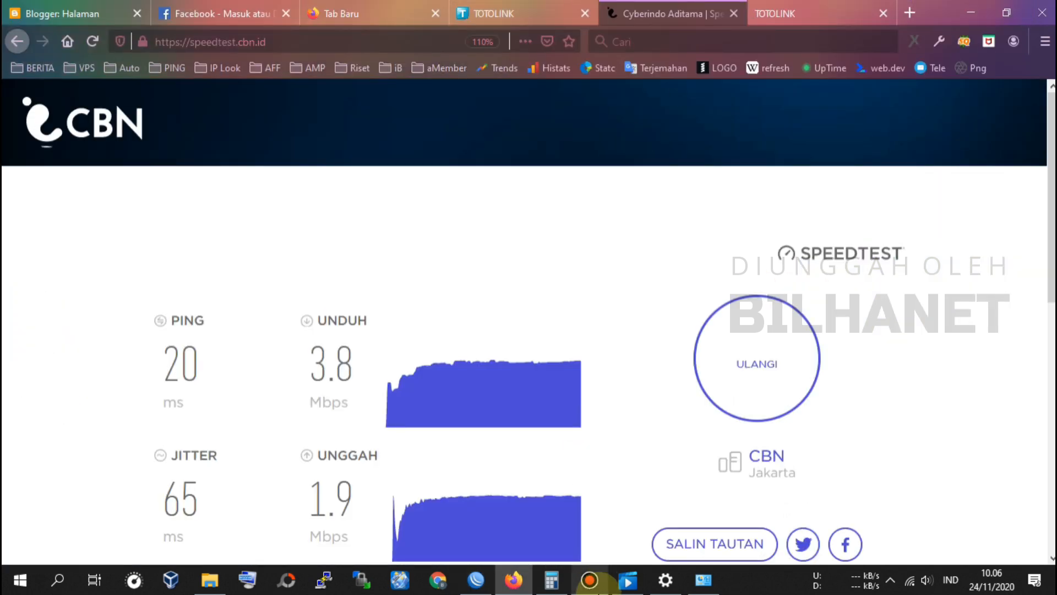
{"action": "left_click", "coordinate": [477, 587]}
{"action": "left_click", "coordinate": [477, 12]}
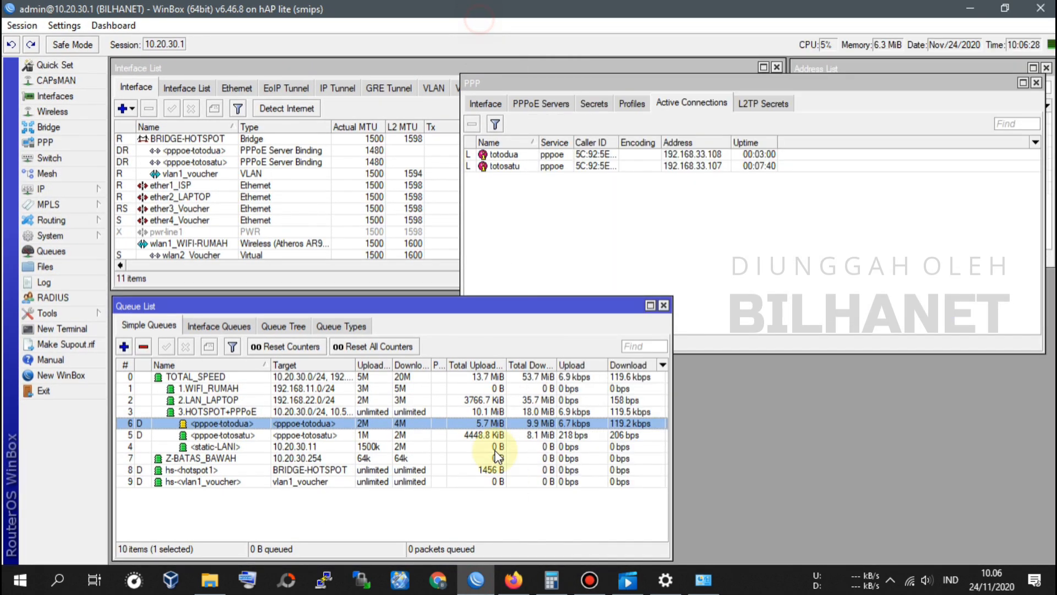
{"action": "left_click", "coordinate": [514, 579]}
{"action": "left_click", "coordinate": [910, 13]}
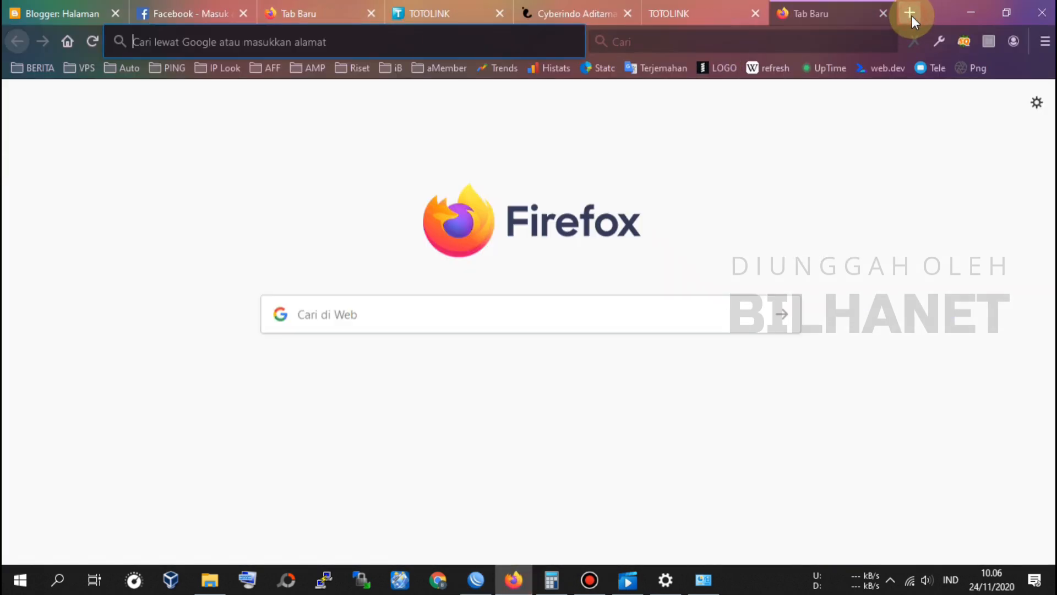
Step: Search 'youtube bilhanet' and play BILHANET's TOTOLINK N200RE V5.0 review, skipping the ad
{"action": "type", "text": "youtube bilhanet"}
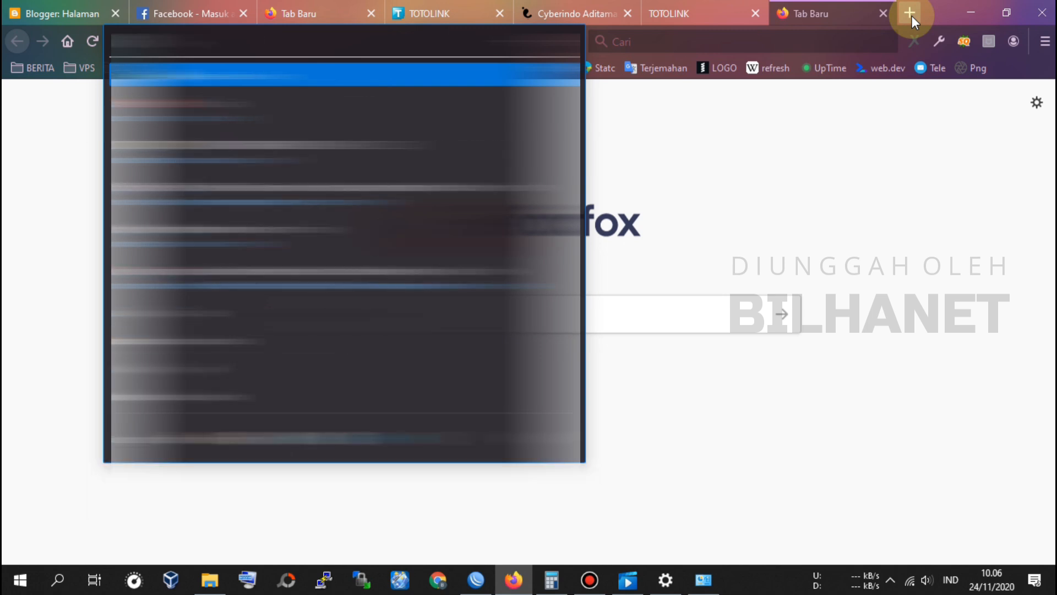
{"action": "key", "text": "Return"}
{"action": "left_click", "coordinate": [256, 242]}
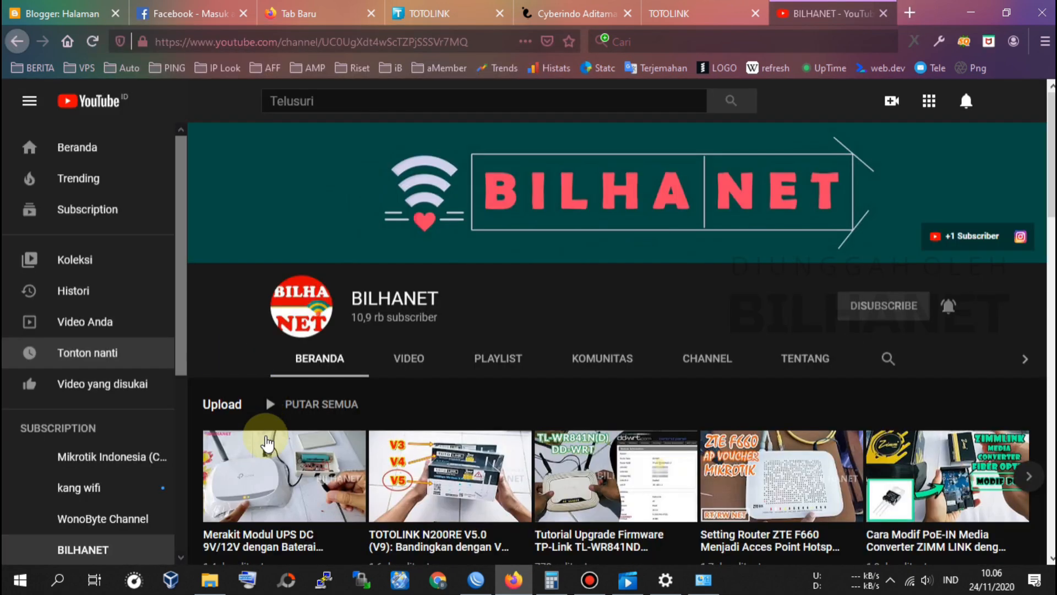
{"action": "left_click", "coordinate": [457, 481]}
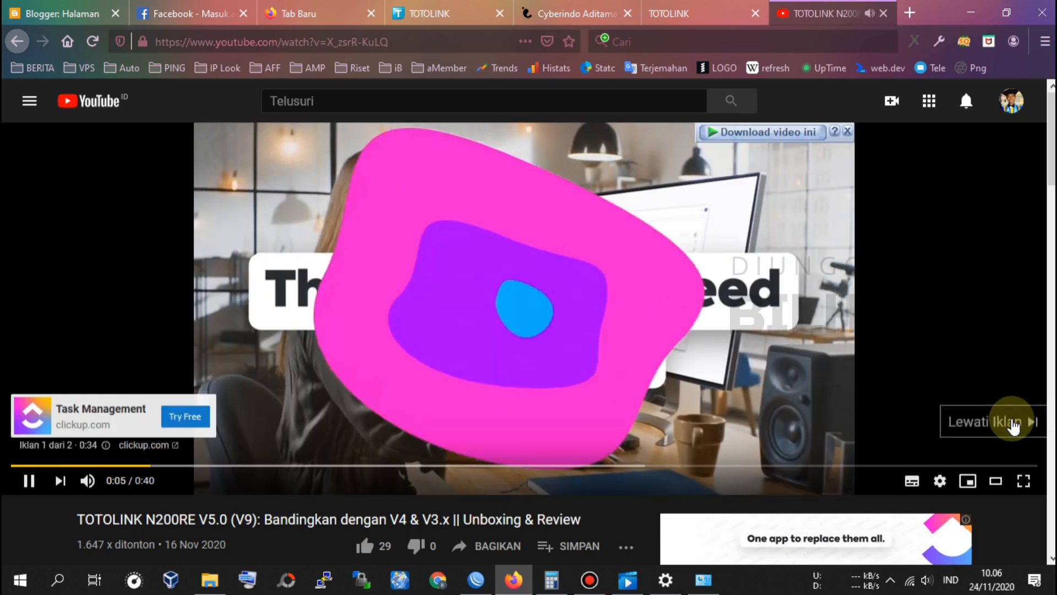
{"action": "left_click", "coordinate": [1013, 422]}
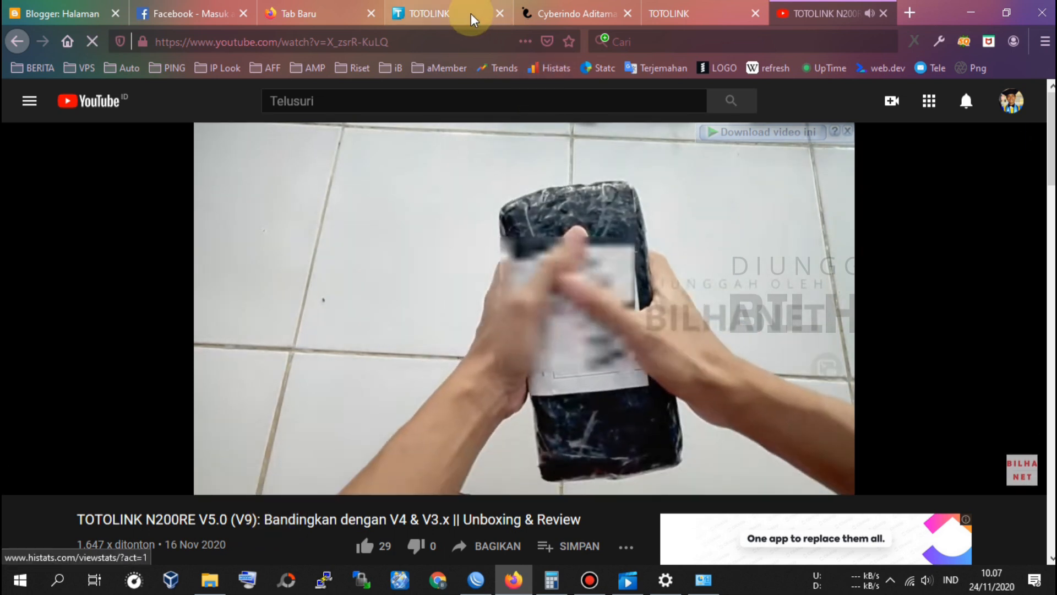
{"action": "left_click", "coordinate": [469, 18]}
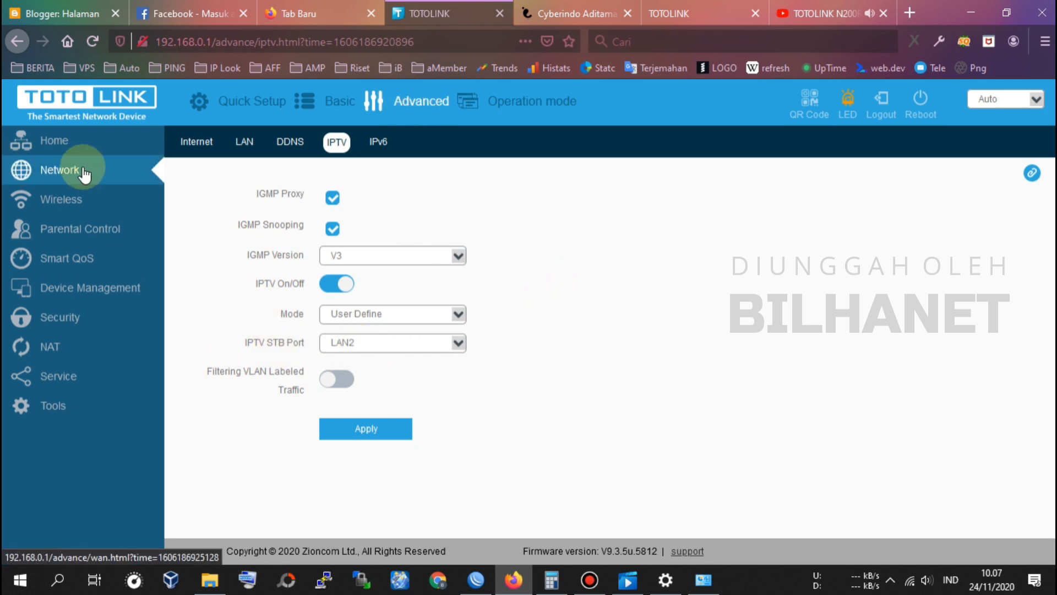
Step: Reload the 192.168.0.1 tab, check the Wi-Fi list, and return to the 192.168.1.1 status page
{"action": "left_click", "coordinate": [337, 142]}
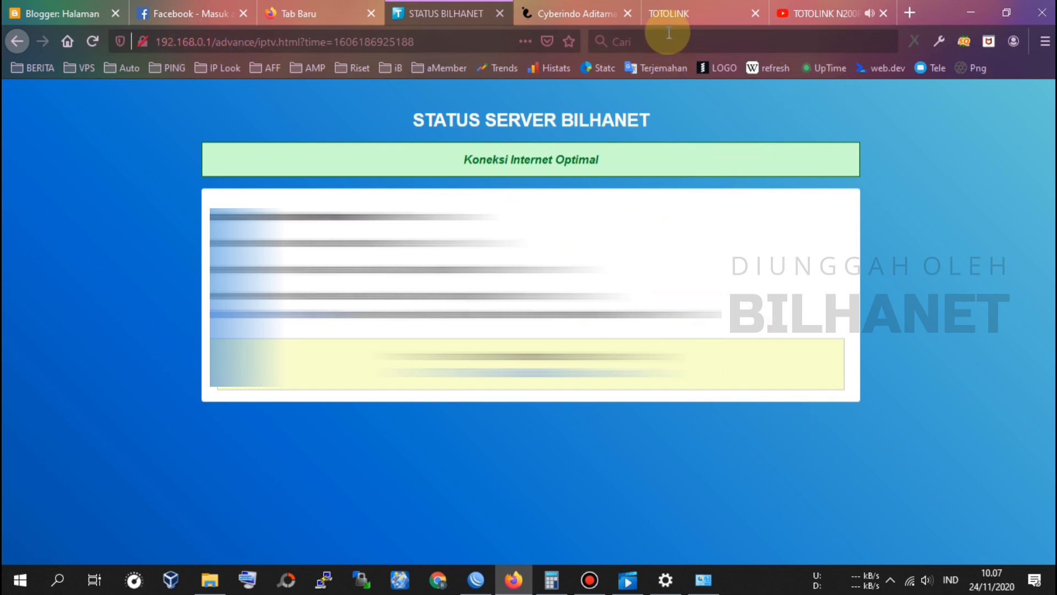
{"action": "left_click", "coordinate": [907, 585]}
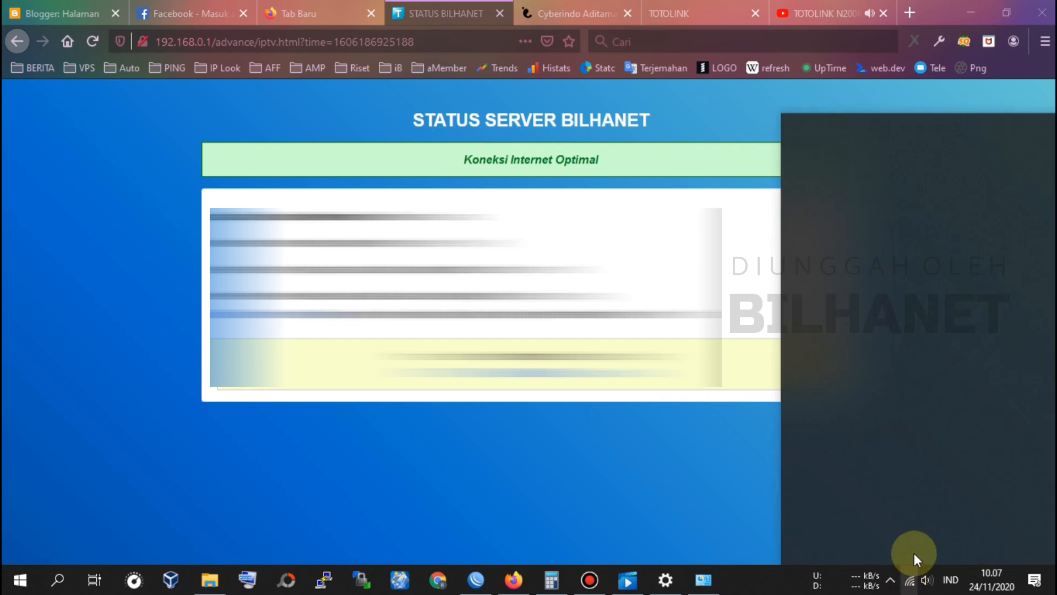
{"action": "left_click", "coordinate": [837, 10]}
{"action": "left_click", "coordinate": [687, 6]}
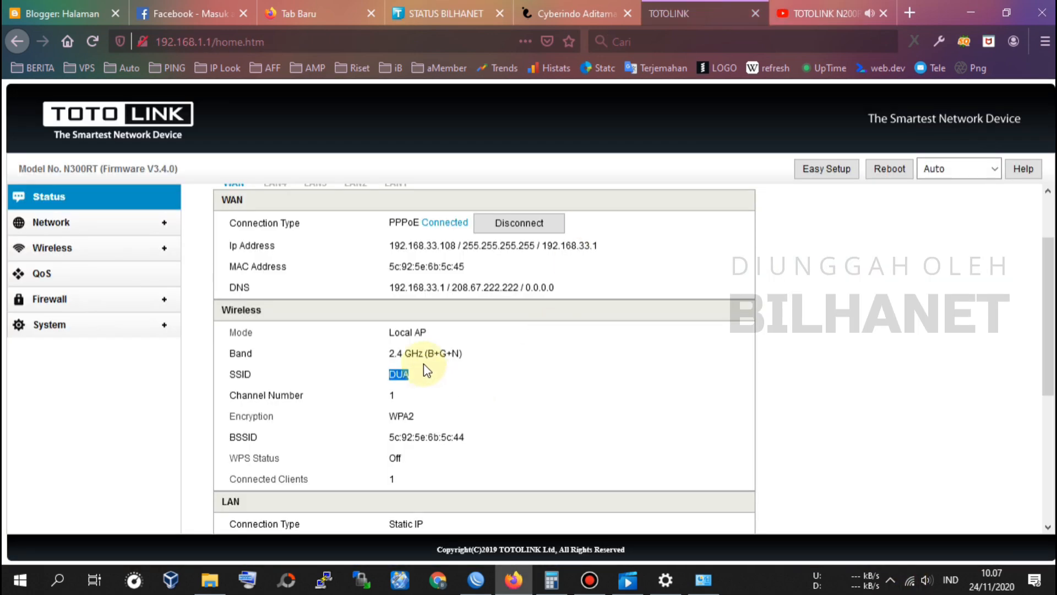